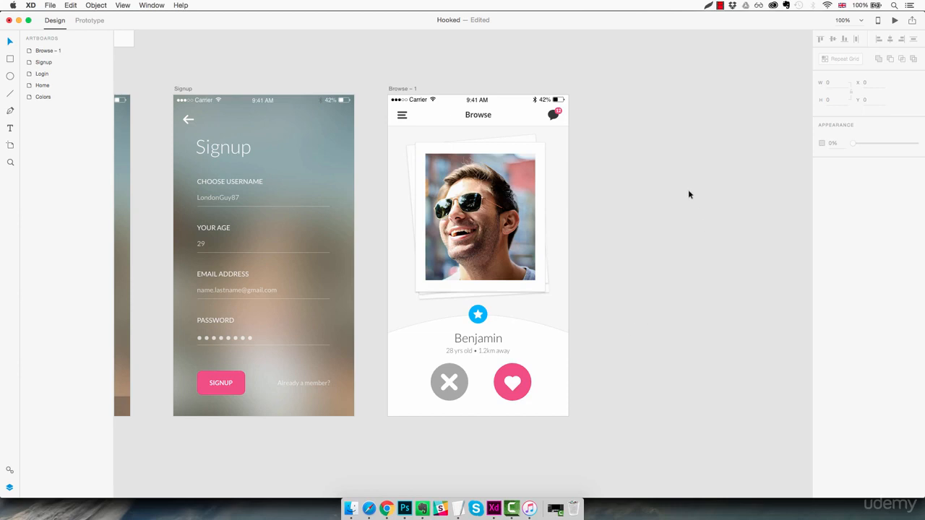
- Delete the Browse – 1 artboard and add a blank iPhone 6/7 artboard below the Home artboard
{"action": "left_click", "coordinate": [400, 88]}
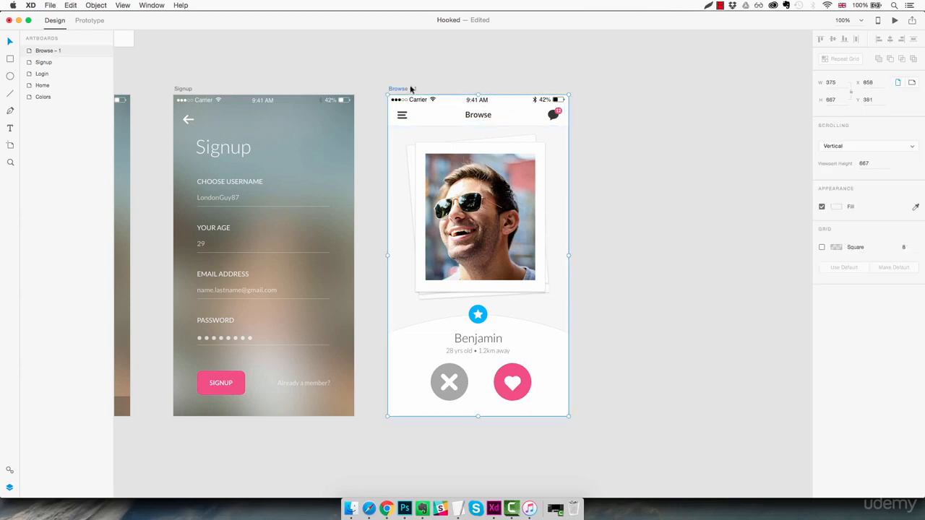
{"action": "key", "text": "Delete"}
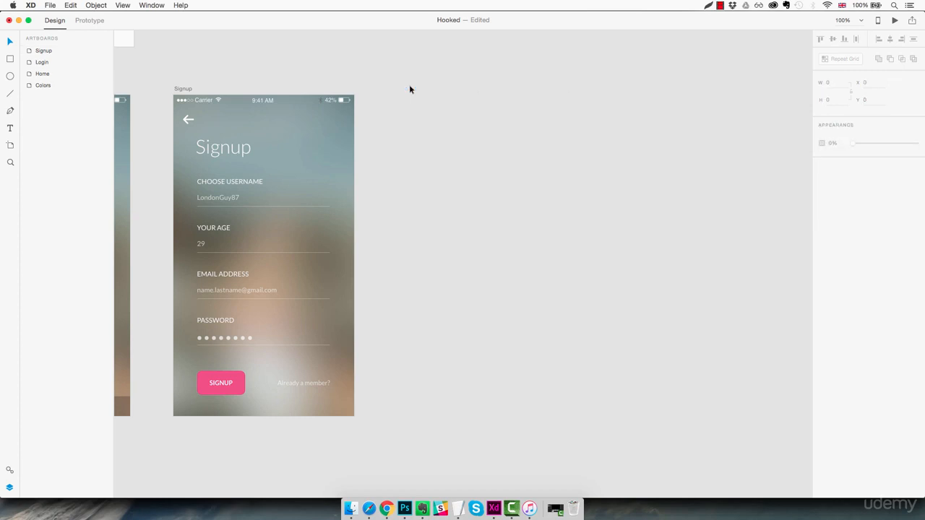
{"action": "left_click_drag", "start_coordinate": [374, 208], "coordinate": [617, 183]}
{"action": "left_click_drag", "start_coordinate": [273, 253], "coordinate": [518, 241]}
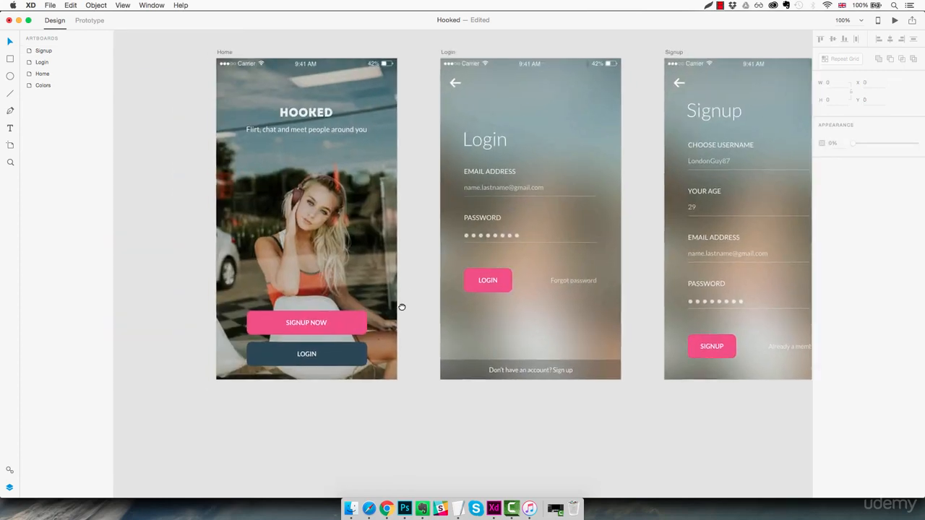
{"action": "left_click_drag", "start_coordinate": [402, 307], "coordinate": [423, 239]}
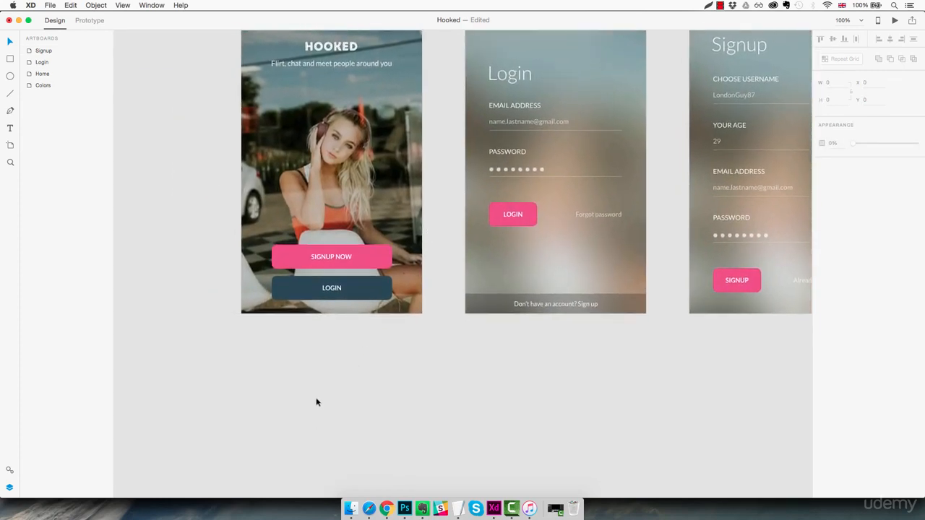
{"action": "key", "text": "a"}
{"action": "left_click", "coordinate": [242, 338]}
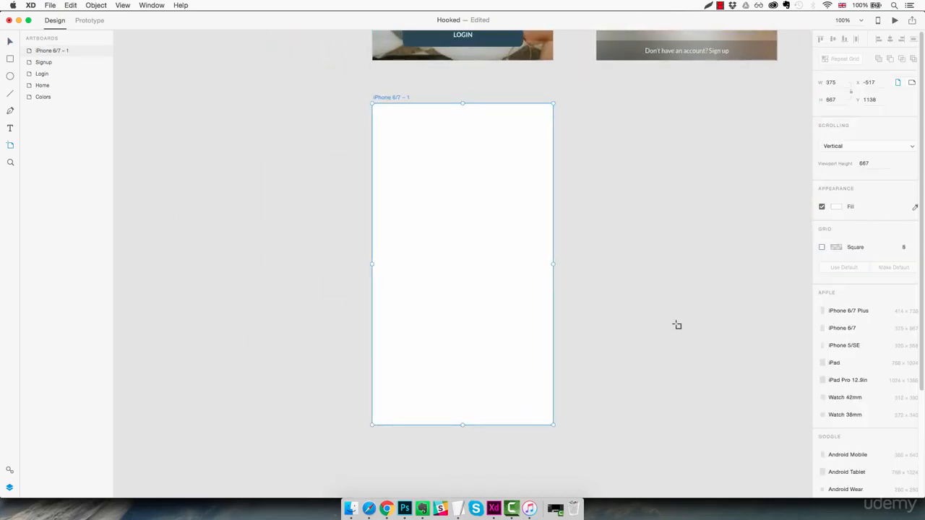
- Fill the new iPhone 6/7 artboard with the saved light grey #F8F8F8
{"action": "left_click", "coordinate": [838, 207]}
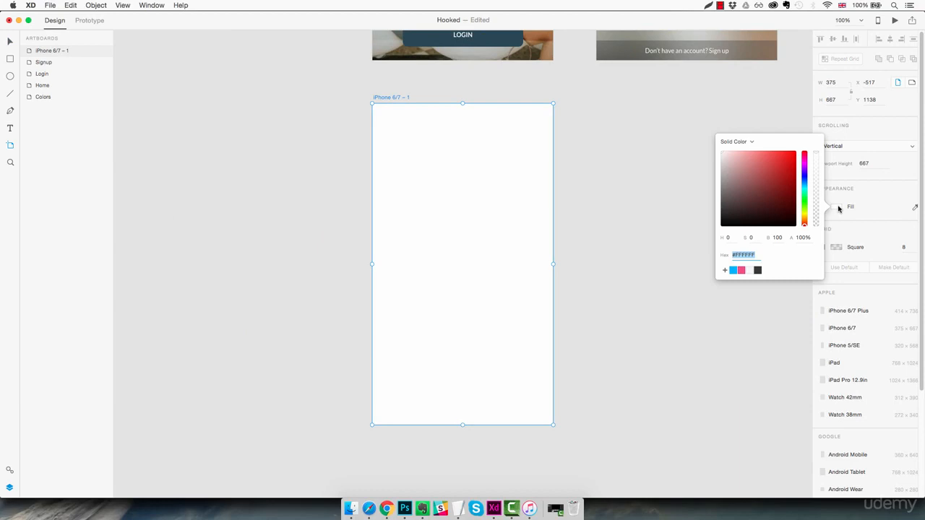
{"action": "left_click", "coordinate": [751, 272]}
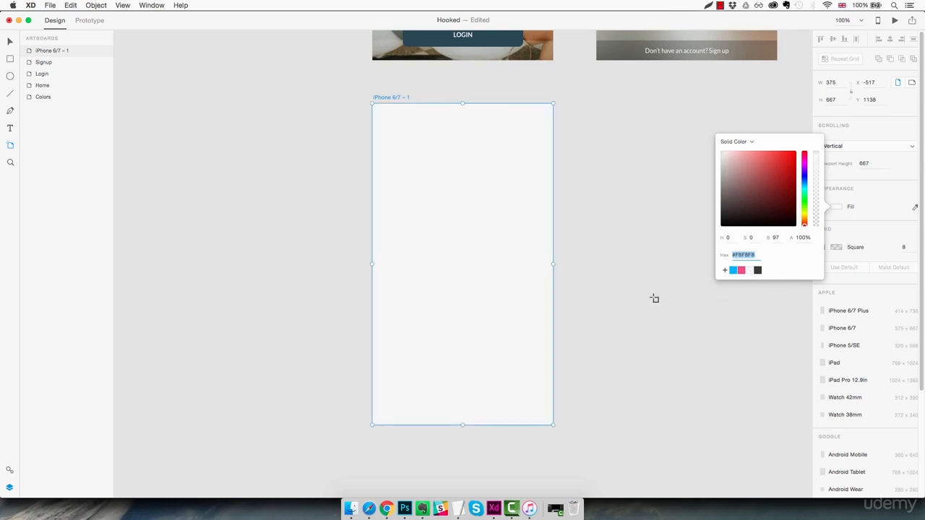
{"action": "left_click", "coordinate": [601, 253]}
{"action": "left_click", "coordinate": [601, 253]}
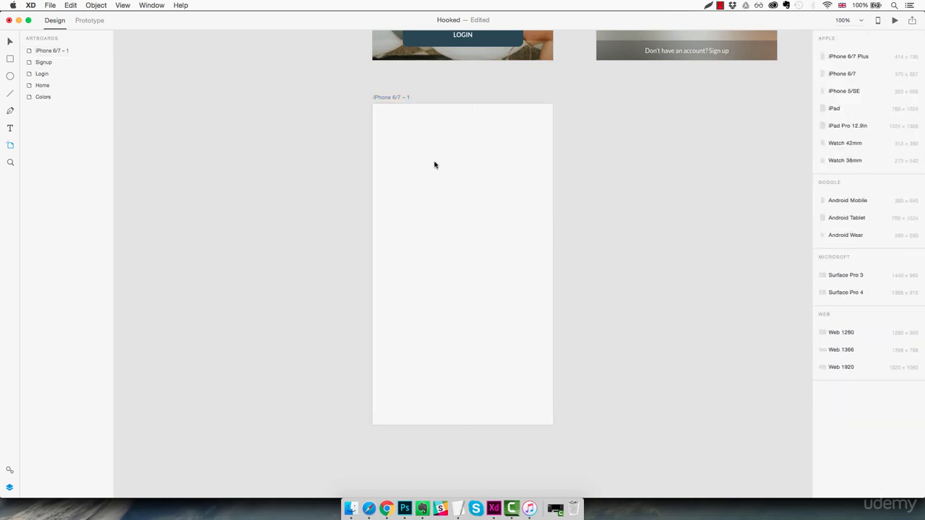
- Draw a header rectangle across the full 375 width at the top of the new artboard and set its height to 64
{"action": "key", "text": "r"}
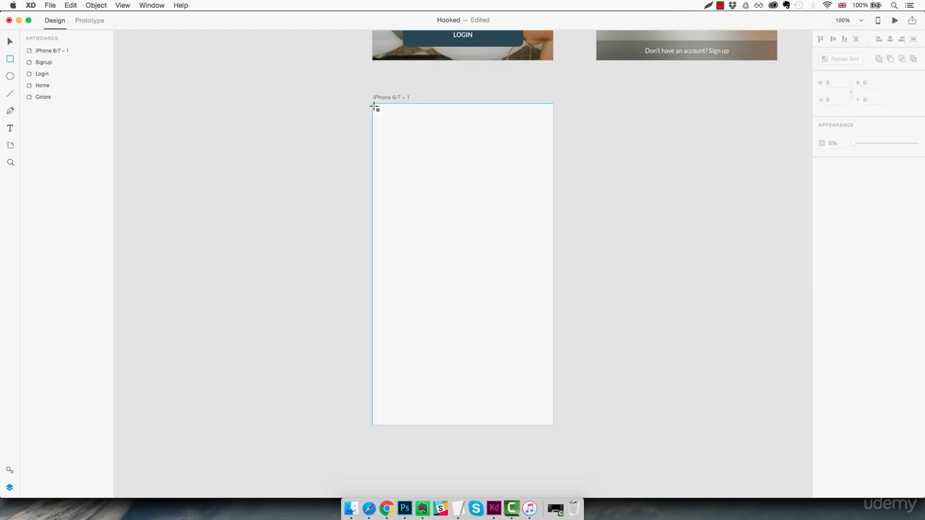
{"action": "left_click_drag", "start_coordinate": [373, 105], "coordinate": [554, 135]}
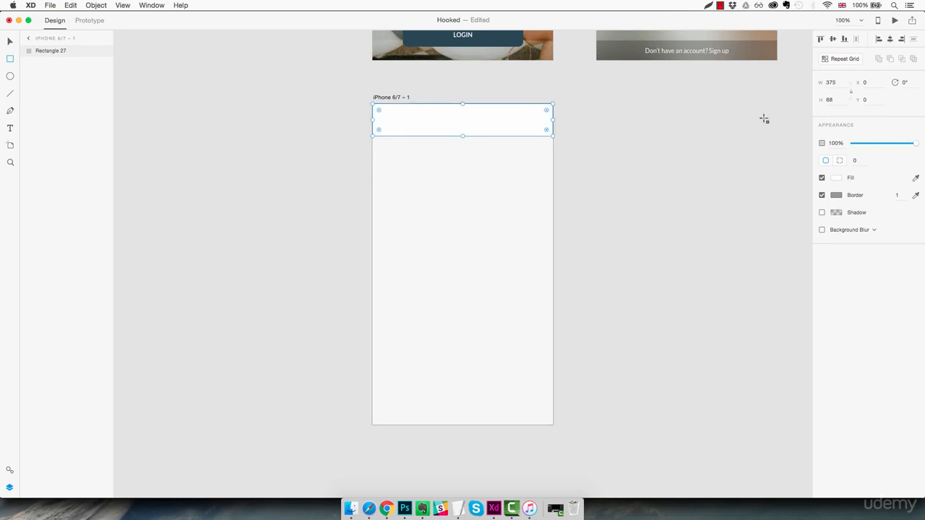
{"action": "left_click", "coordinate": [830, 100]}
{"action": "type", "text": "66"}
{"action": "key", "text": "Return"}
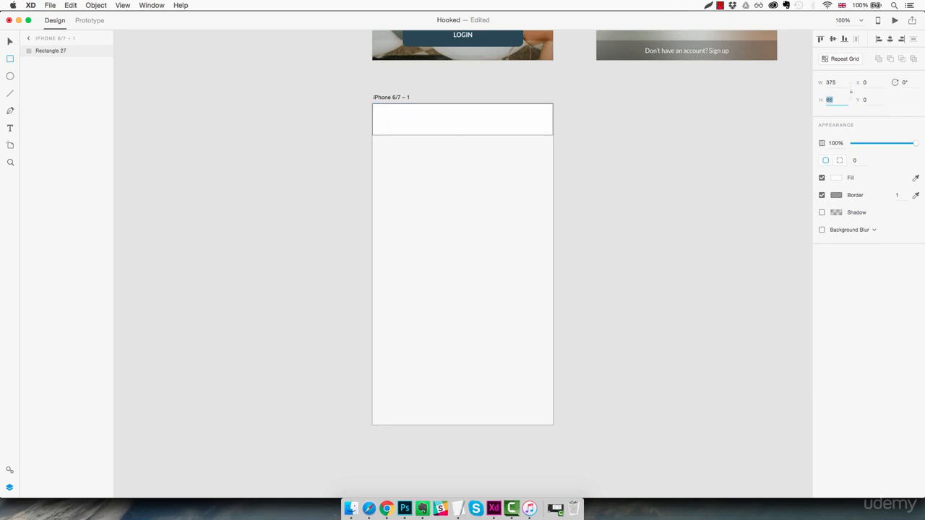
{"action": "type", "text": "64"}
{"action": "key", "text": "Return"}
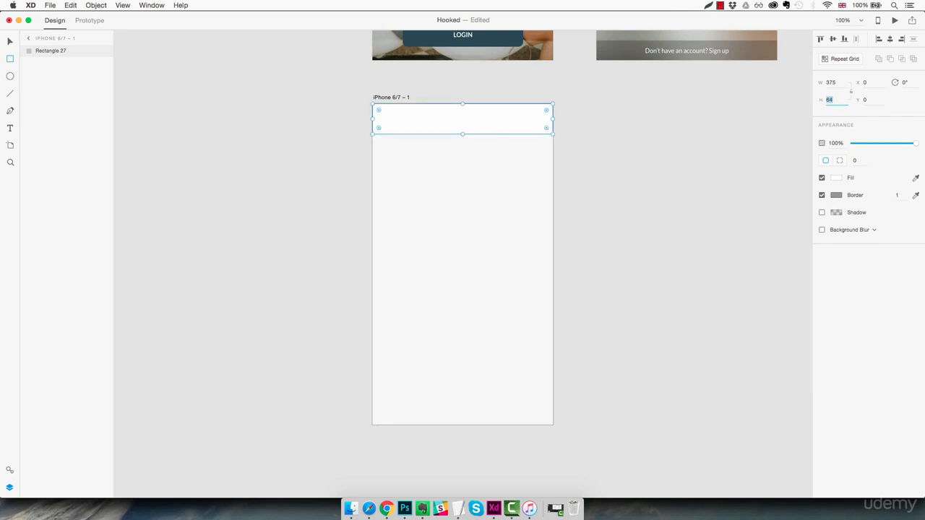
{"action": "key", "text": "Return"}
- Remove the header rectangle's border and give it a shadow with Y offset 0 and blur 2
{"action": "left_click", "coordinate": [821, 195]}
{"action": "left_click", "coordinate": [822, 212]}
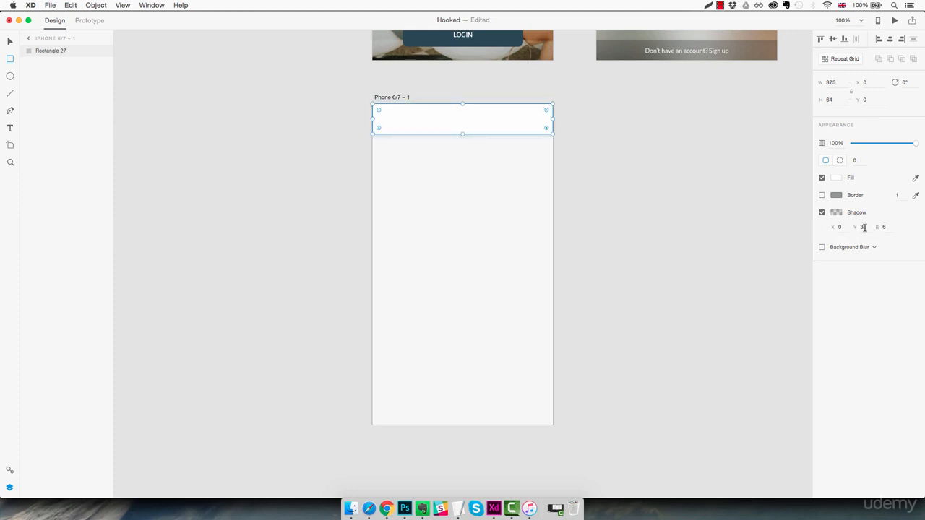
{"action": "type", "text": "1"}
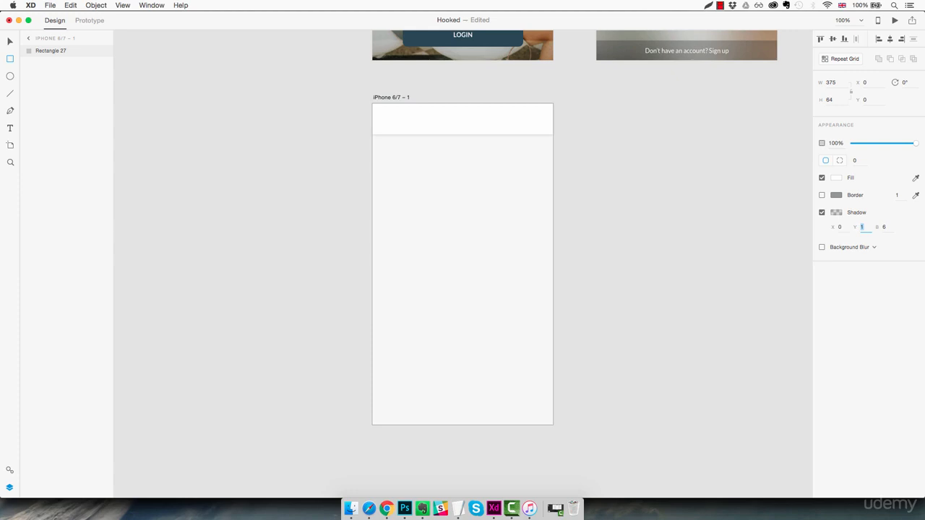
{"action": "key", "text": "Down"}
{"action": "left_click", "coordinate": [888, 227]}
{"action": "key", "text": "Down"}
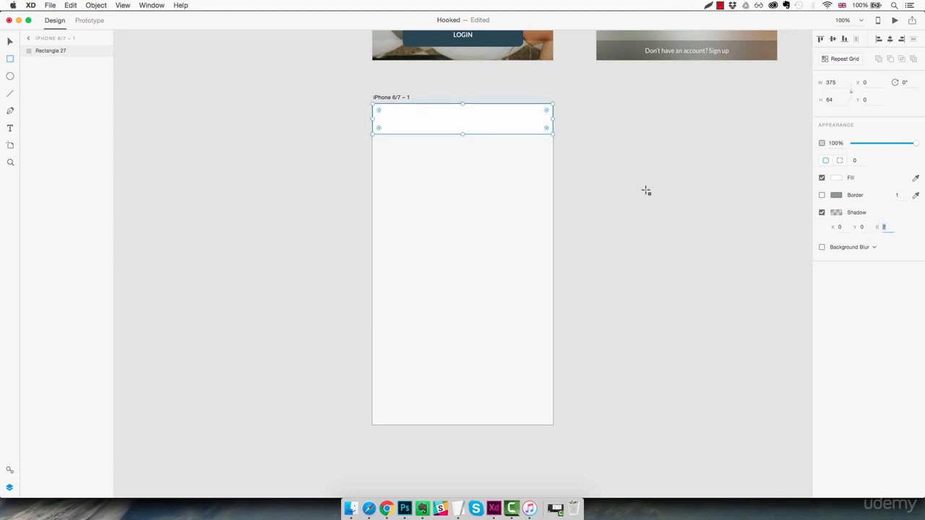
{"action": "key", "text": "Escape"}
{"action": "key", "text": "z"}
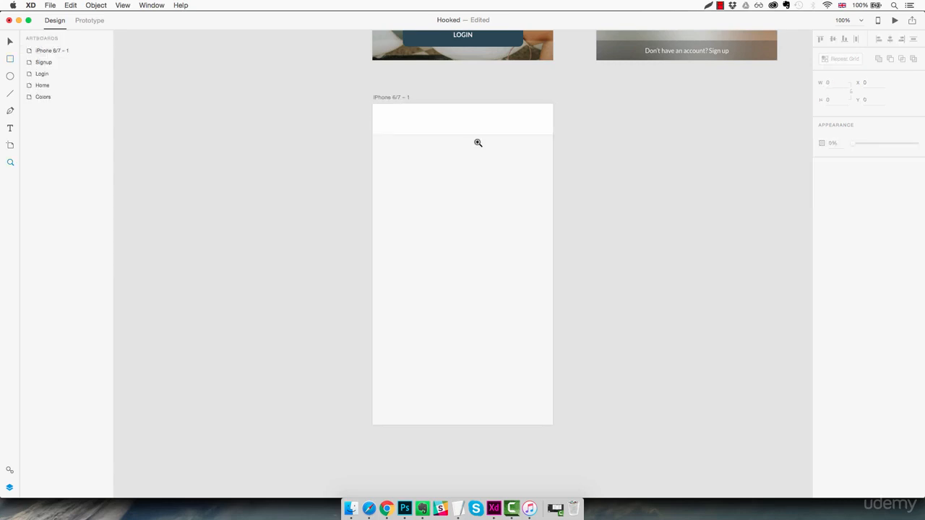
{"action": "left_click", "coordinate": [471, 139]}
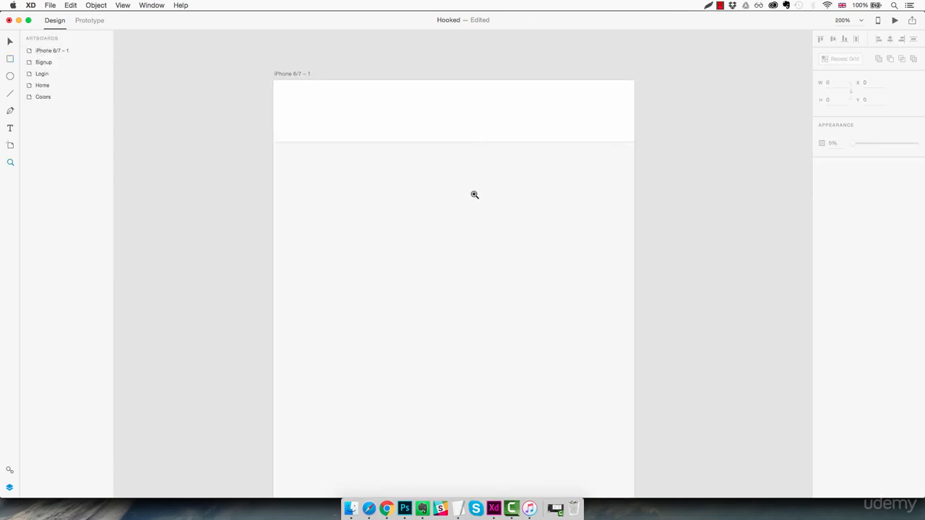
{"action": "key", "text": "super+minus"}
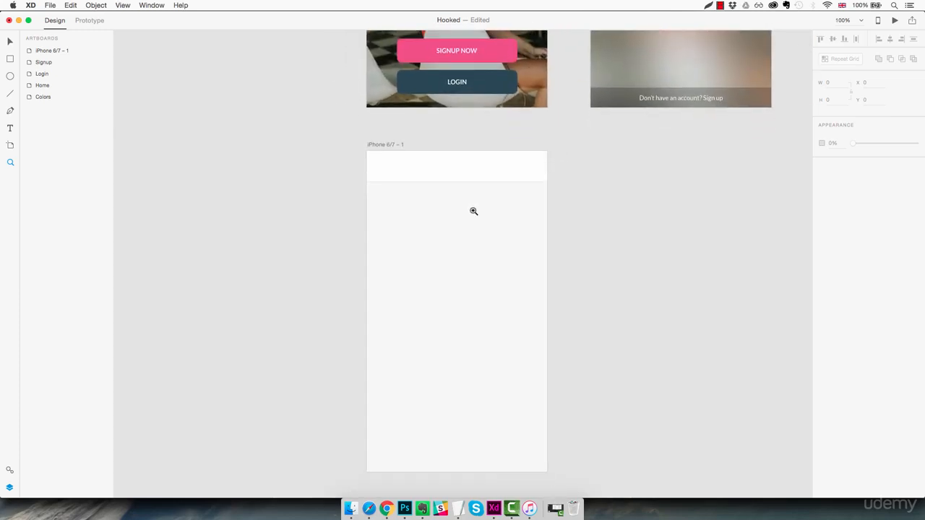
- Lock the white header rectangle on the new artboard
{"action": "key", "text": "v"}
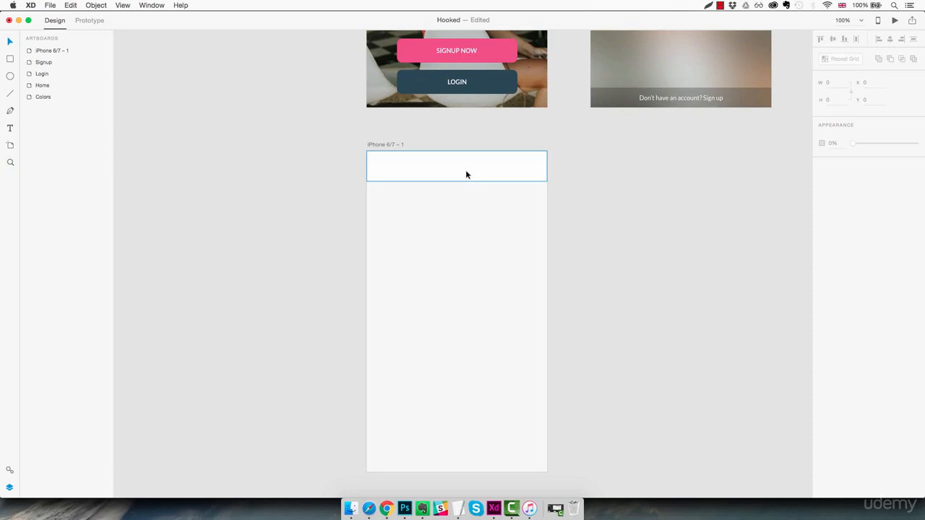
{"action": "left_click", "coordinate": [465, 171]}
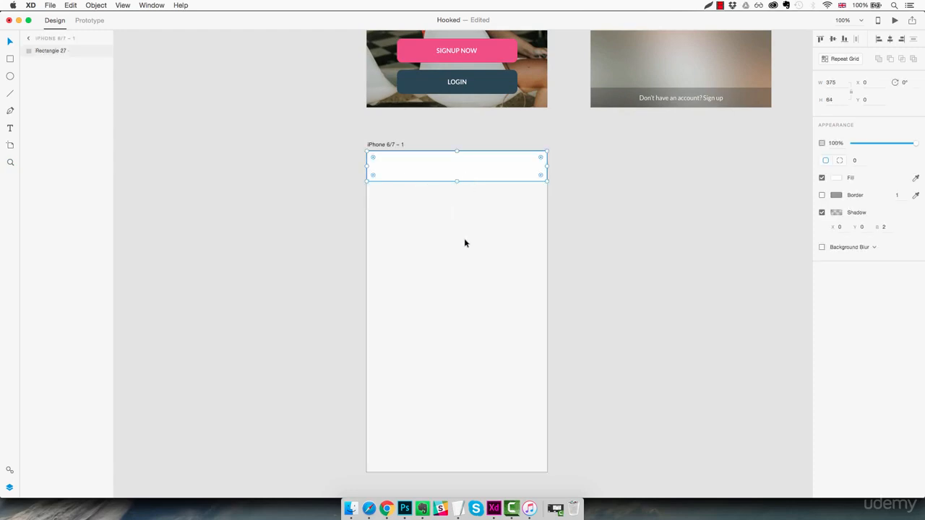
{"action": "key", "text": "super+l"}
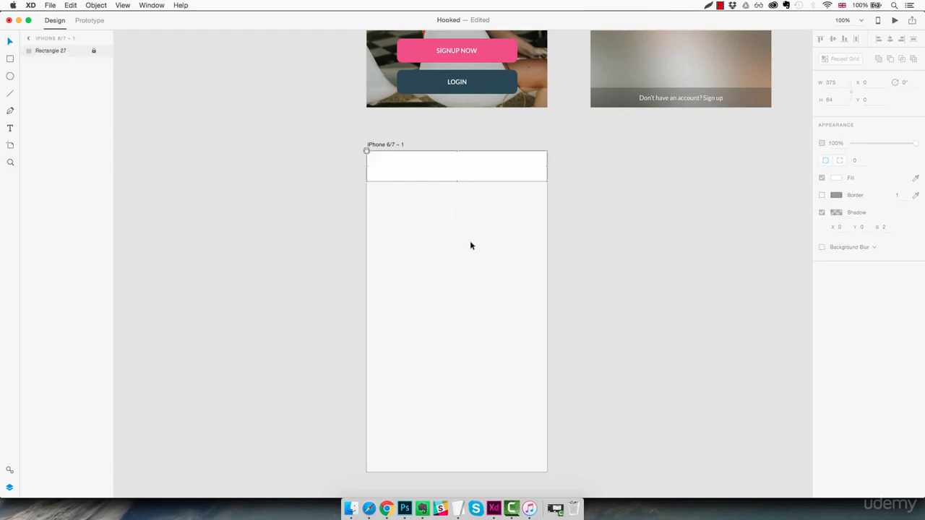
- Open the Apple iOS UI kit
{"action": "left_click", "coordinate": [51, 5]}
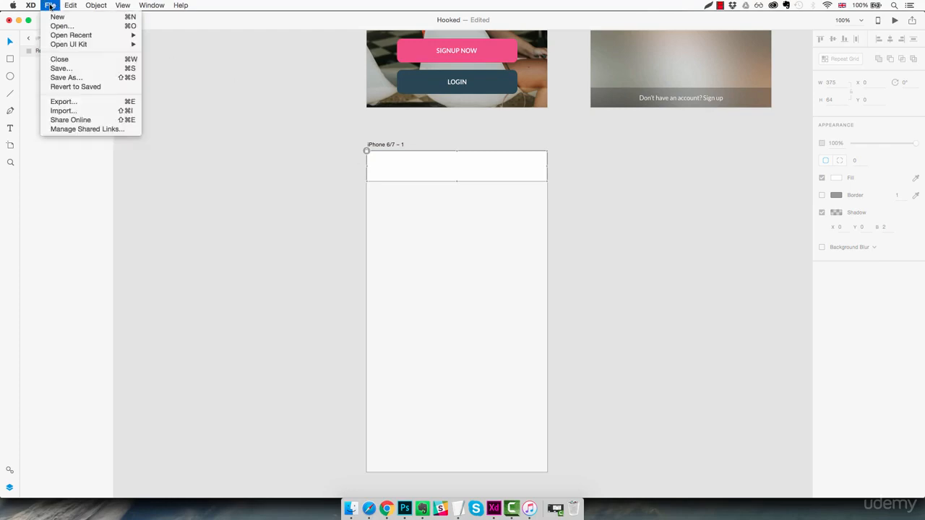
{"action": "mouse_move", "coordinate": [120, 43]}
{"action": "left_click", "coordinate": [154, 45]}
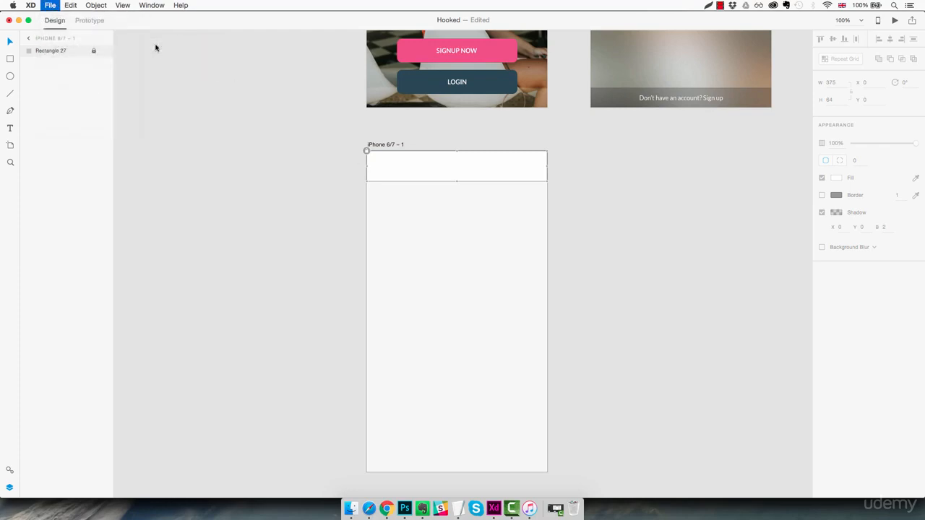
- Copy the status bar group from the UI kit's Settings artboard and paste it onto the new iPhone 6/7 artboard in the Hooked document
{"action": "key", "text": "z"}
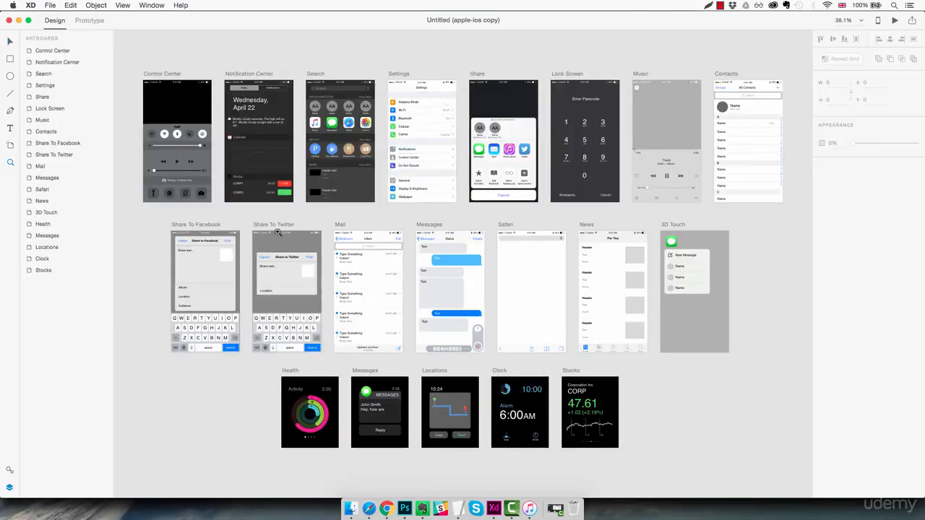
{"action": "left_click", "coordinate": [275, 229]}
{"action": "scroll", "coordinate": [275, 230], "scroll_direction": "up", "scroll_amount": 10}
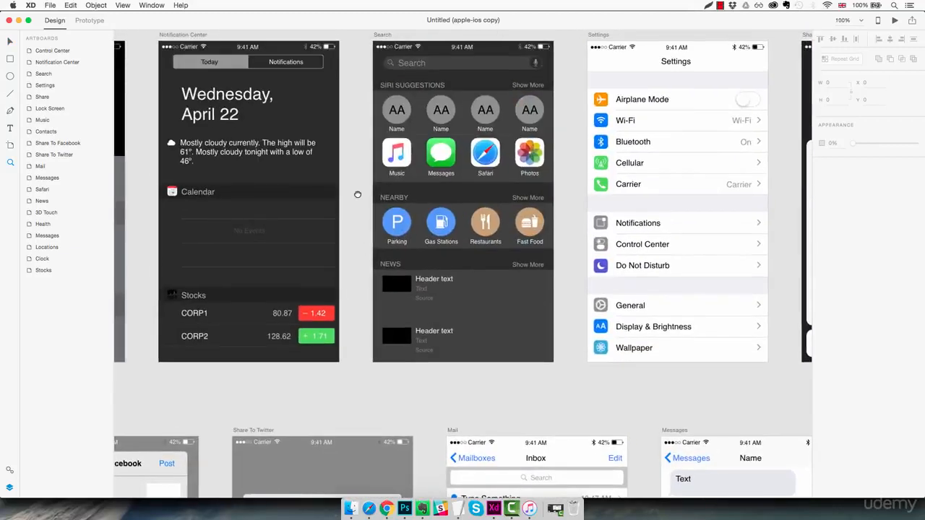
{"action": "scroll", "coordinate": [354, 192], "scroll_direction": "left", "scroll_amount": 3}
{"action": "scroll", "coordinate": [353, 322], "scroll_direction": "down", "scroll_amount": 1}
{"action": "scroll", "coordinate": [310, 274], "scroll_direction": "left", "scroll_amount": 3}
{"action": "scroll", "coordinate": [310, 275], "scroll_direction": "right", "scroll_amount": 10}
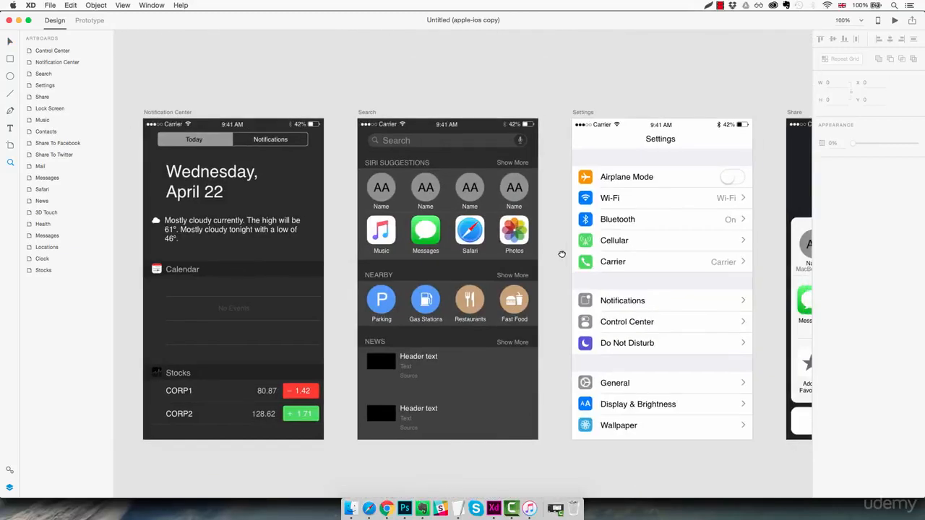
{"action": "left_click", "coordinate": [458, 143]}
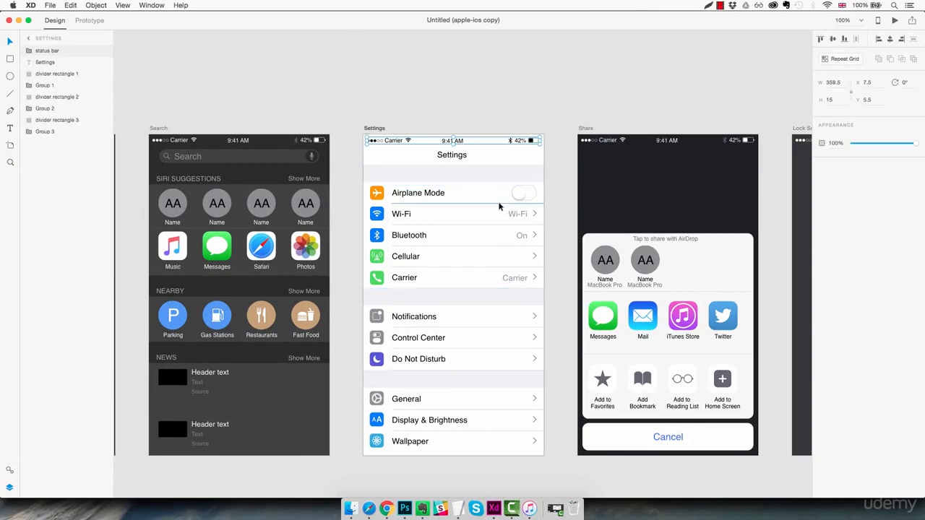
{"action": "key", "text": "super+grave"}
{"action": "key", "text": "super+v"}
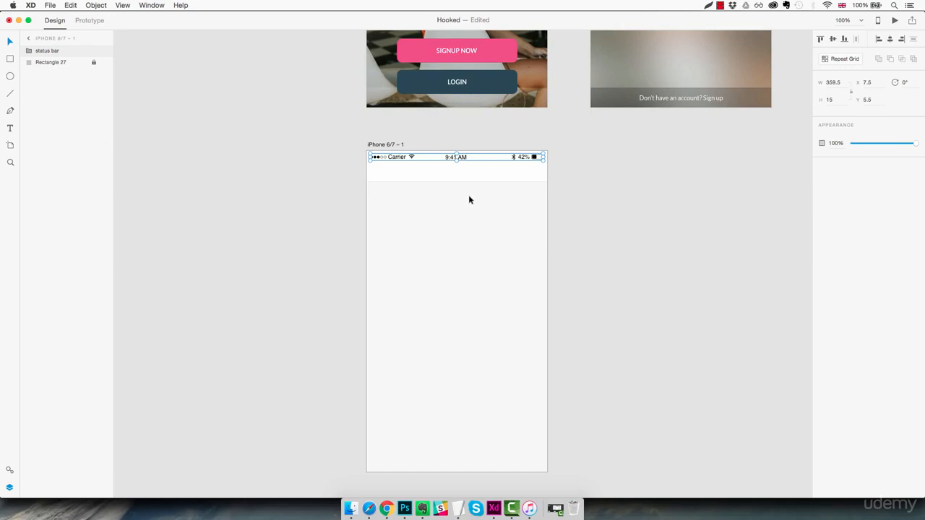
{"action": "left_click", "coordinate": [469, 200]}
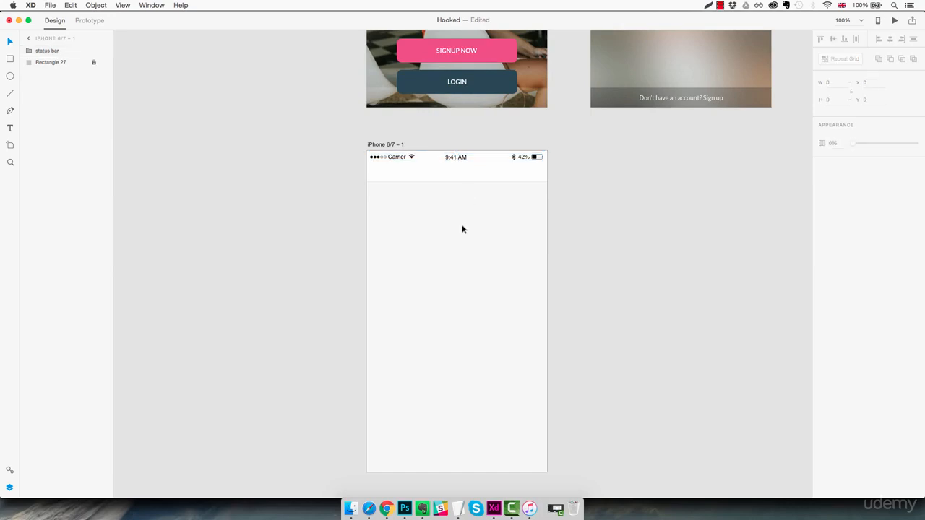
- Draw a thin rectangle about 34 by 4 just below the header bar, near the artboard's left edge
{"action": "key", "text": "z"}
{"action": "left_click", "coordinate": [407, 188]}
{"action": "left_click_drag", "start_coordinate": [391, 183], "coordinate": [405, 240]}
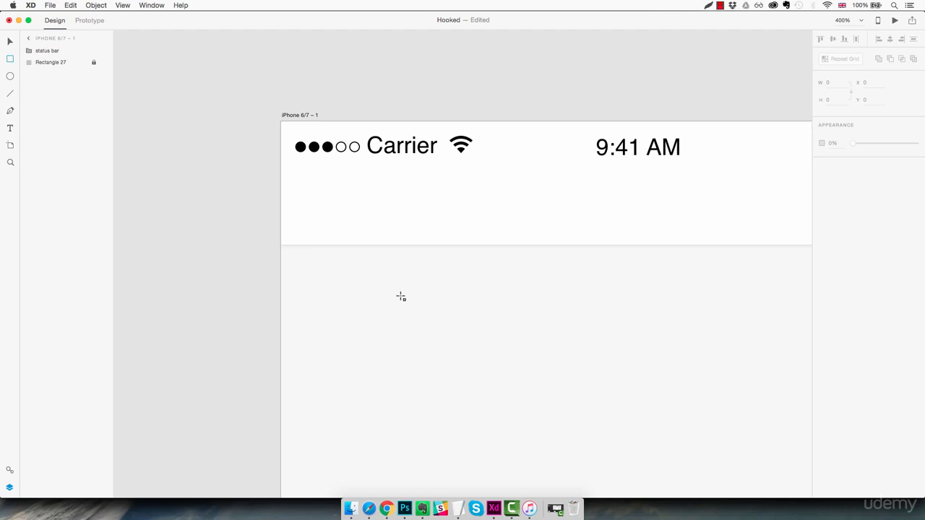
{"action": "key", "text": "r"}
{"action": "left_click_drag", "start_coordinate": [358, 290], "coordinate": [426, 298]}
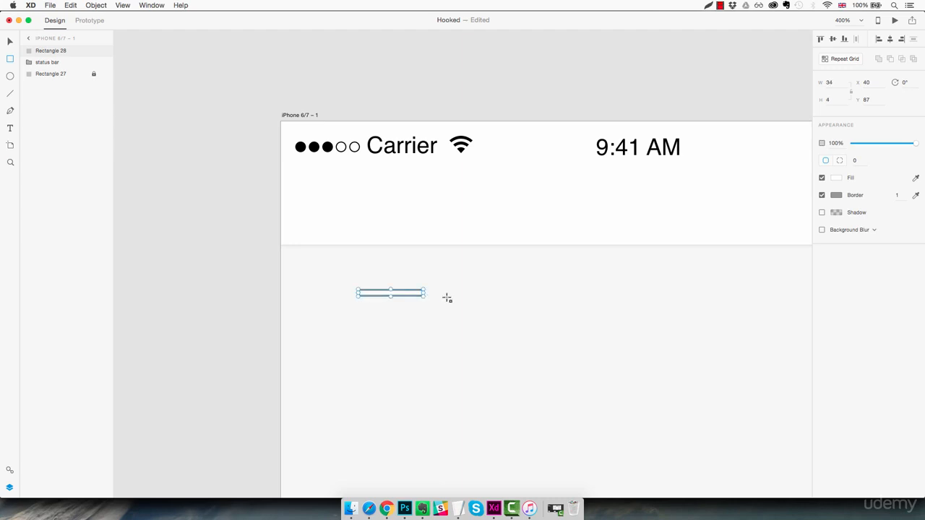
- Resize the thin rectangle to a width of 20 and a height of 3
{"action": "left_click", "coordinate": [831, 83]}
{"action": "key", "text": "Down"}
{"action": "key", "text": "Down"}
{"action": "key", "text": "Down"}
{"action": "key", "text": "Down"}
{"action": "key", "text": "Down"}
{"action": "key", "text": "Down"}
{"action": "key", "text": "Down"}
{"action": "key", "text": "Down"}
{"action": "key", "text": "Down"}
{"action": "key", "text": "Down"}
{"action": "key", "text": "Down"}
{"action": "key", "text": "Down"}
{"action": "key", "text": "Down"}
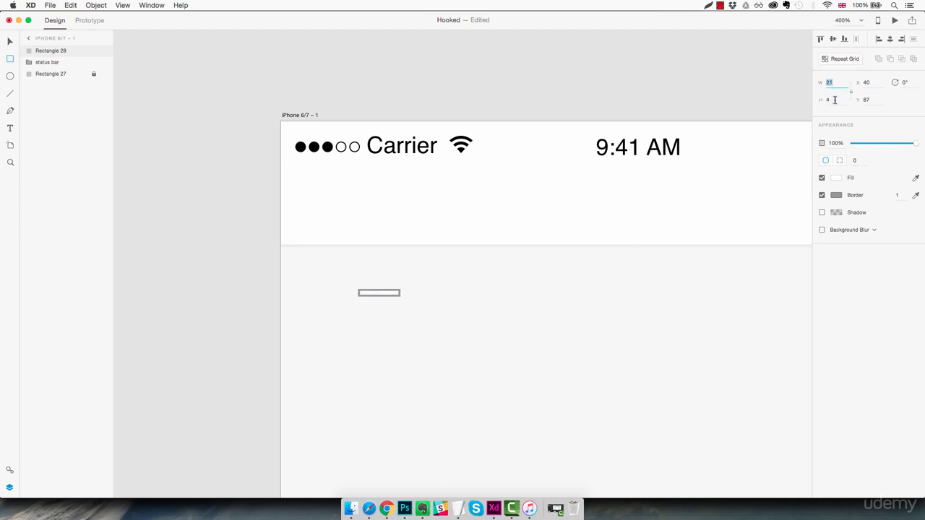
{"action": "left_click", "coordinate": [834, 100]}
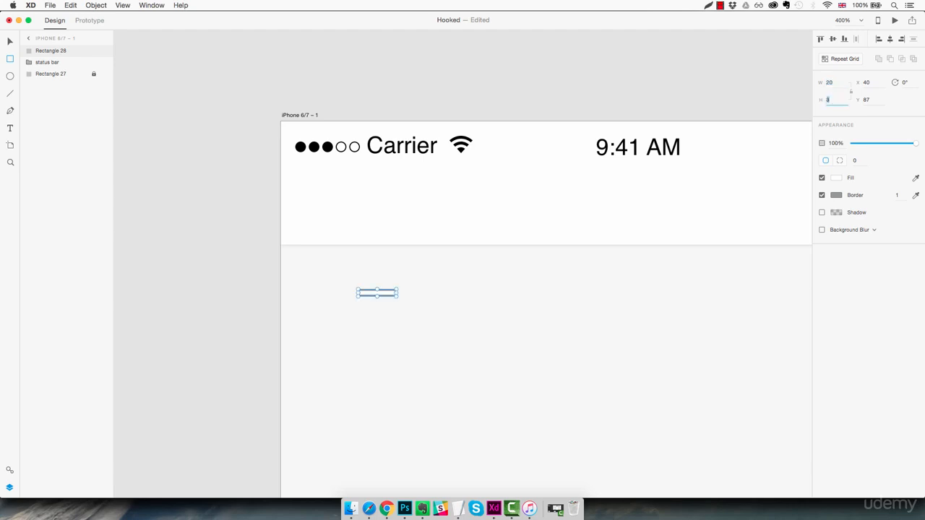
- Remove the thin rectangle's border and fill it with the saved dark grey #383838
{"action": "left_click", "coordinate": [821, 196]}
{"action": "left_click", "coordinate": [836, 178]}
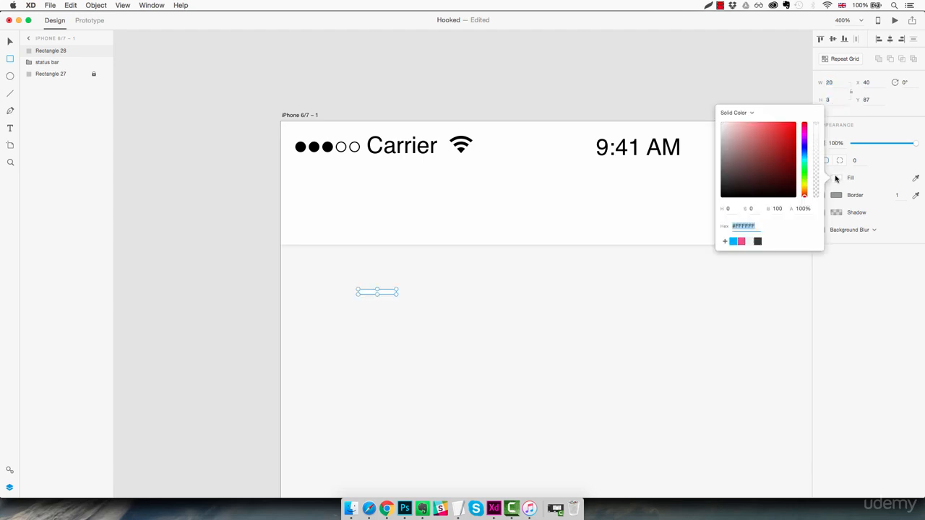
{"action": "left_click", "coordinate": [758, 242]}
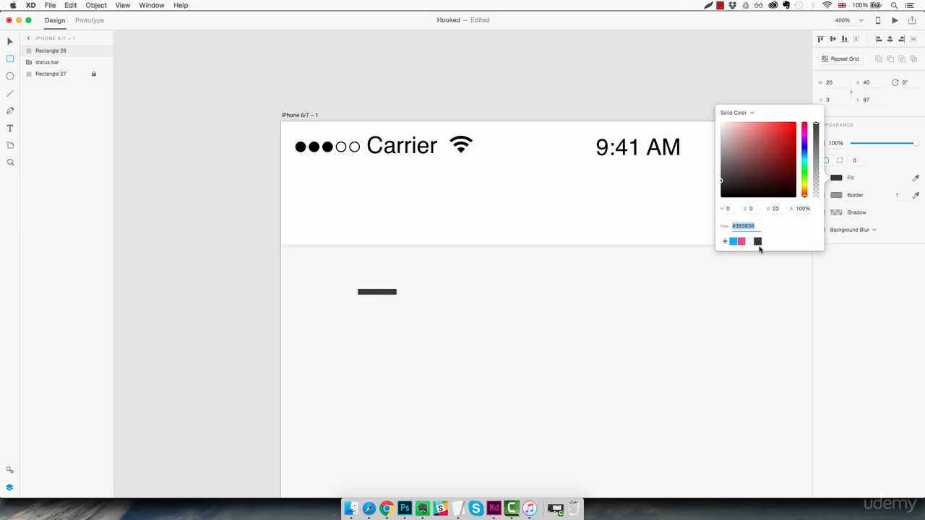
- Round the corners of the thin dark bar with a corner radius of 8
{"action": "left_click", "coordinate": [859, 160]}
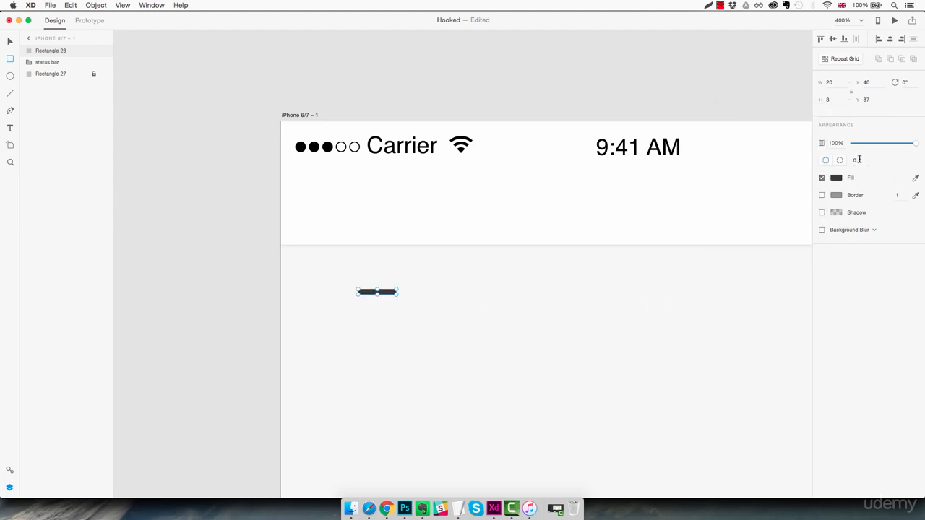
{"action": "left_click", "coordinate": [858, 160]}
{"action": "type", "text": "5"}
{"action": "key", "text": "Escape"}
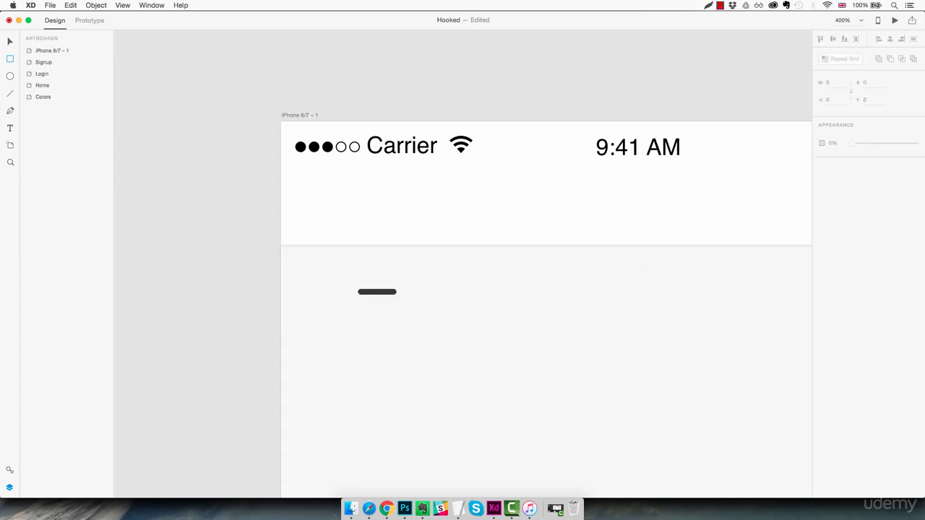
- Repeat the rounded bar vertically with a repeat grid to get three evenly stacked bars, and ungroup the grid
{"action": "left_click", "coordinate": [393, 293]}
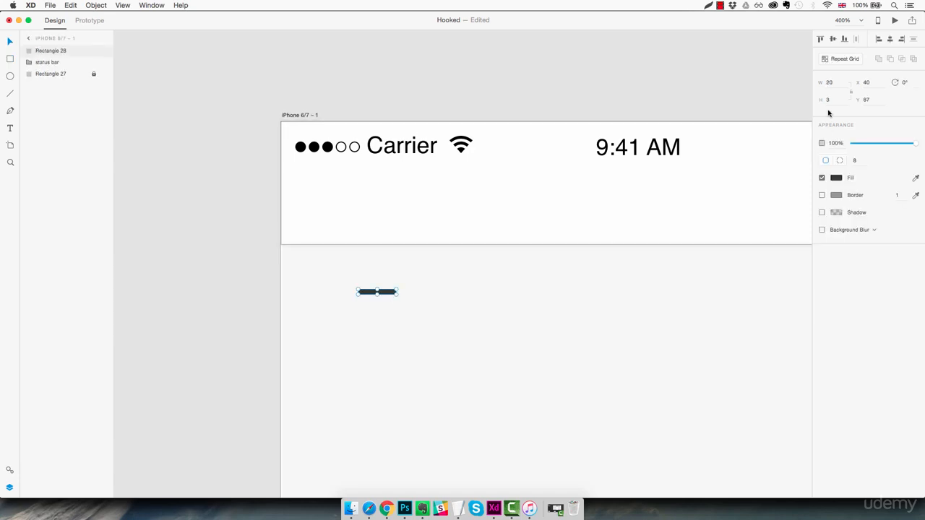
{"action": "left_click", "coordinate": [838, 61]}
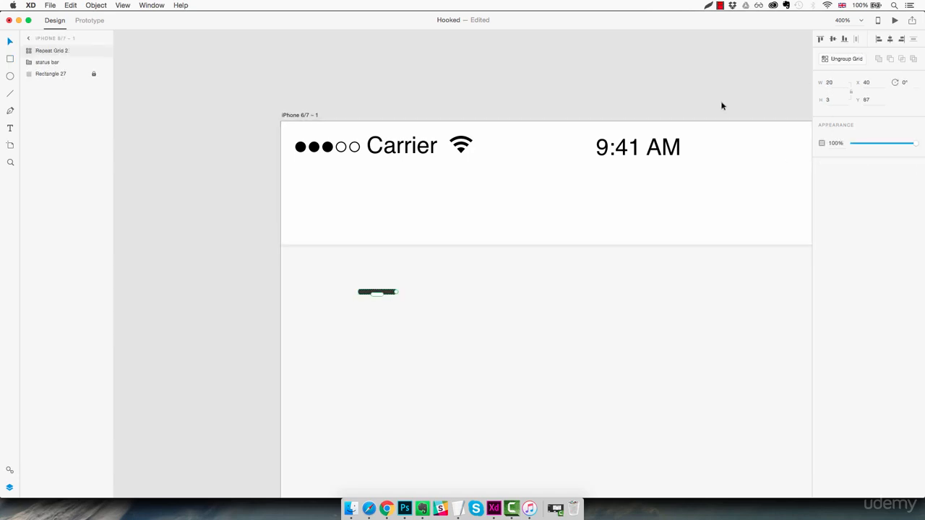
{"action": "mouse_move", "coordinate": [379, 298]}
{"action": "left_mouse_down"}
{"action": "mouse_move", "coordinate": [380, 386]}
{"action": "mouse_move", "coordinate": [383, 310]}
{"action": "left_mouse_up"}
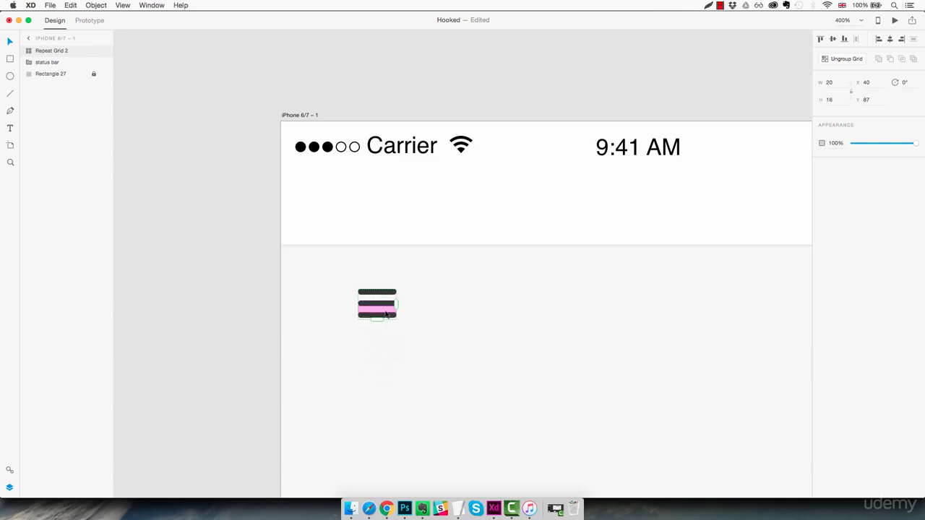
{"action": "left_click", "coordinate": [424, 322]}
{"action": "left_click", "coordinate": [387, 317]}
{"action": "left_click", "coordinate": [843, 61]}
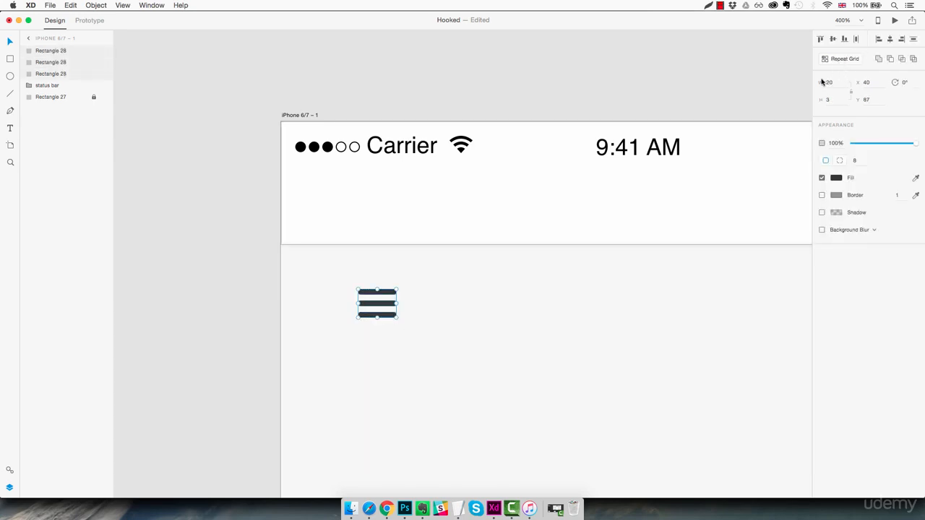
{"action": "left_click", "coordinate": [416, 317]}
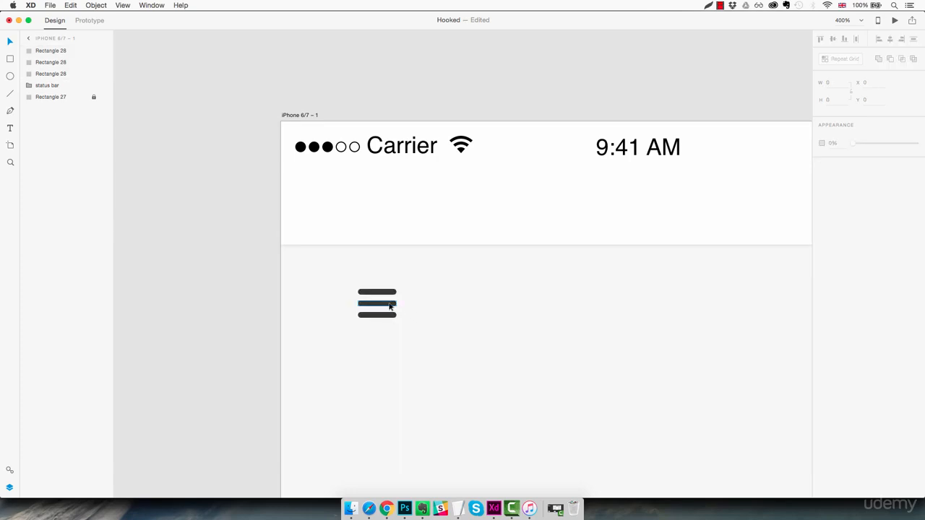
- Shorten the middle bar of the menu icon from its right end to a width of 14
{"action": "left_click", "coordinate": [390, 307]}
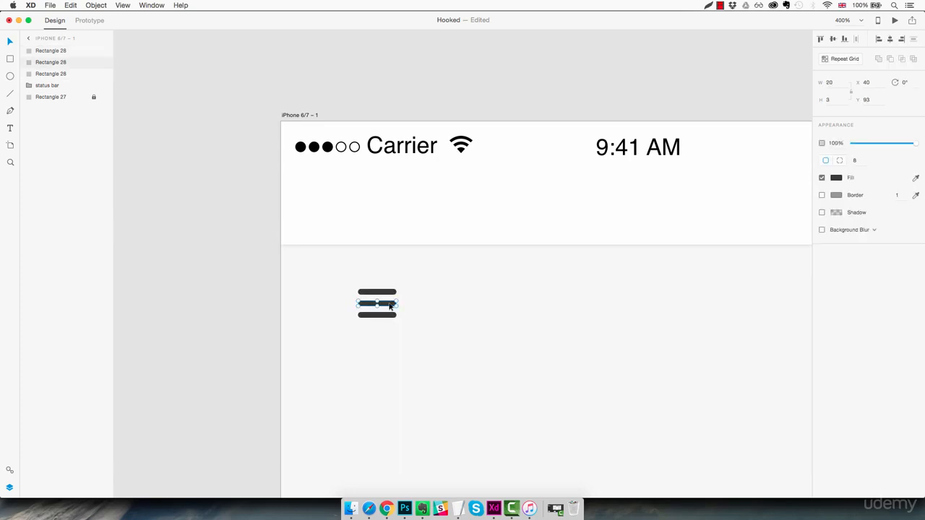
{"action": "left_click", "coordinate": [388, 305]}
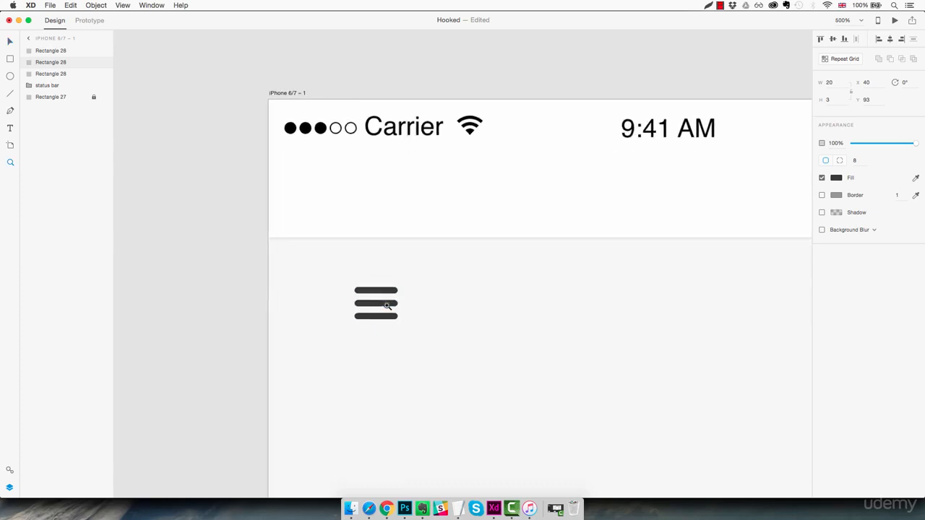
{"action": "left_click", "coordinate": [388, 306]}
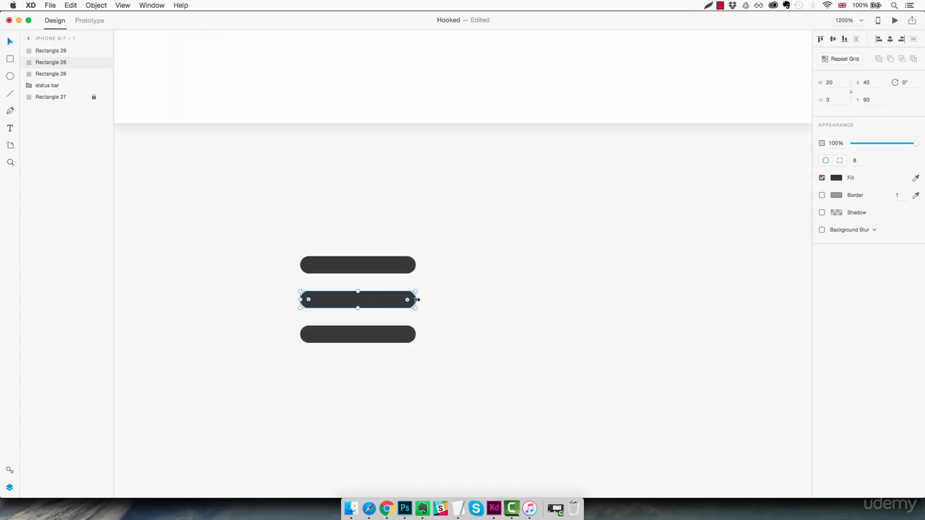
{"action": "left_click_drag", "start_coordinate": [417, 299], "coordinate": [382, 297]}
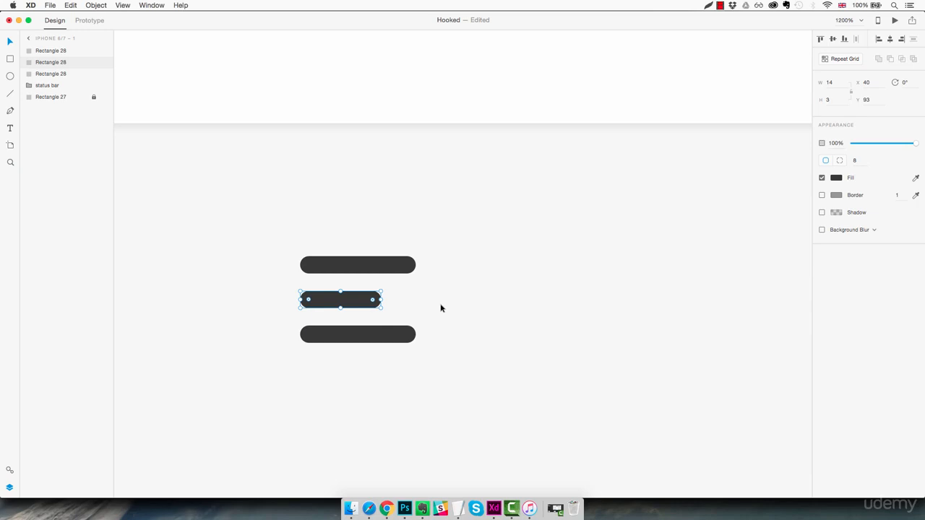
- Combine the three menu bars into one shape with the Add boolean operation
{"action": "key", "text": "super+1"}
{"action": "key", "text": "z"}
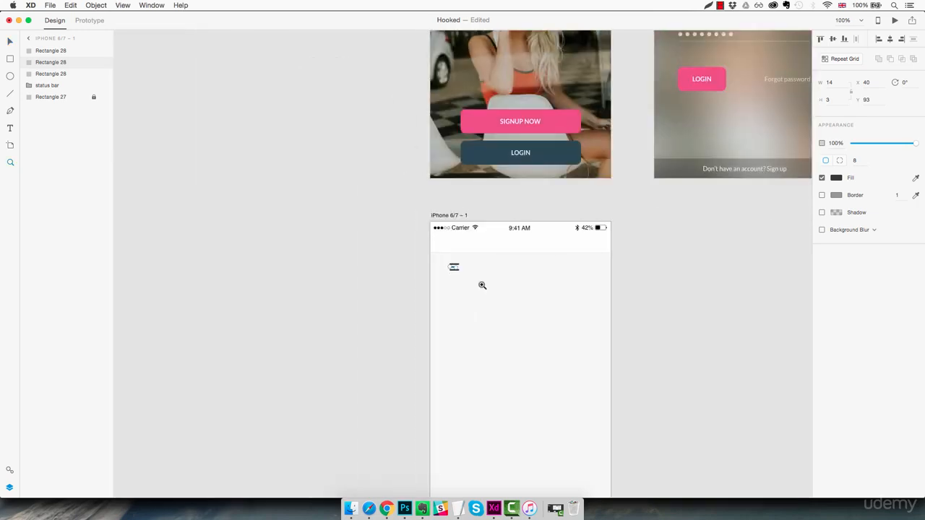
{"action": "left_click", "coordinate": [482, 285]}
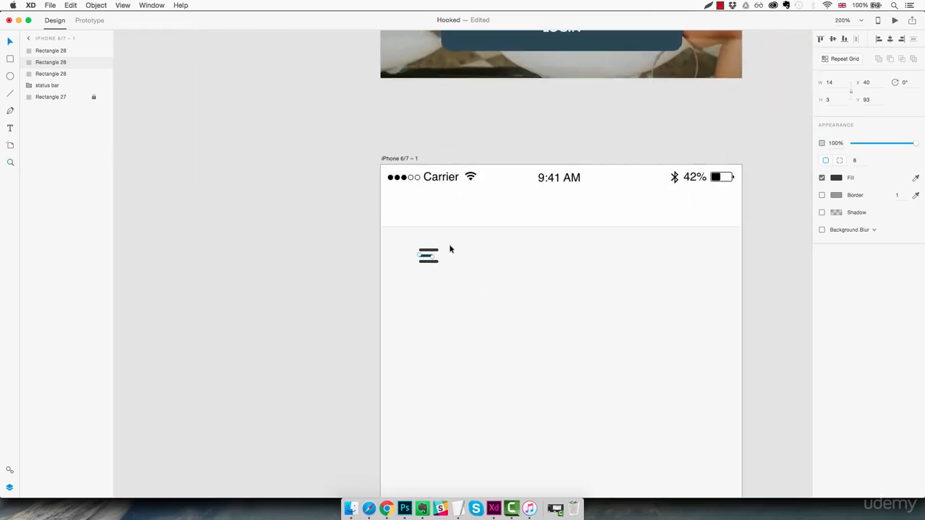
{"action": "left_click_drag", "start_coordinate": [450, 244], "coordinate": [422, 267]}
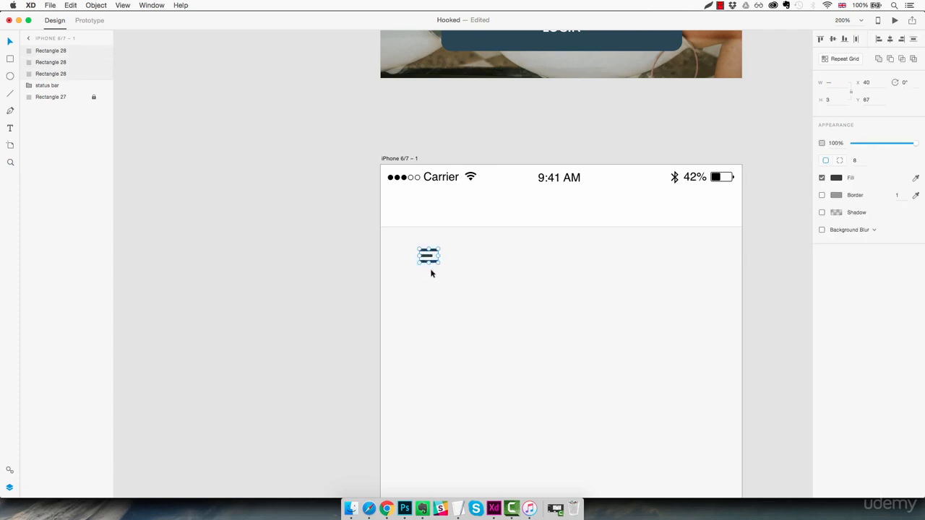
{"action": "left_click", "coordinate": [878, 60]}
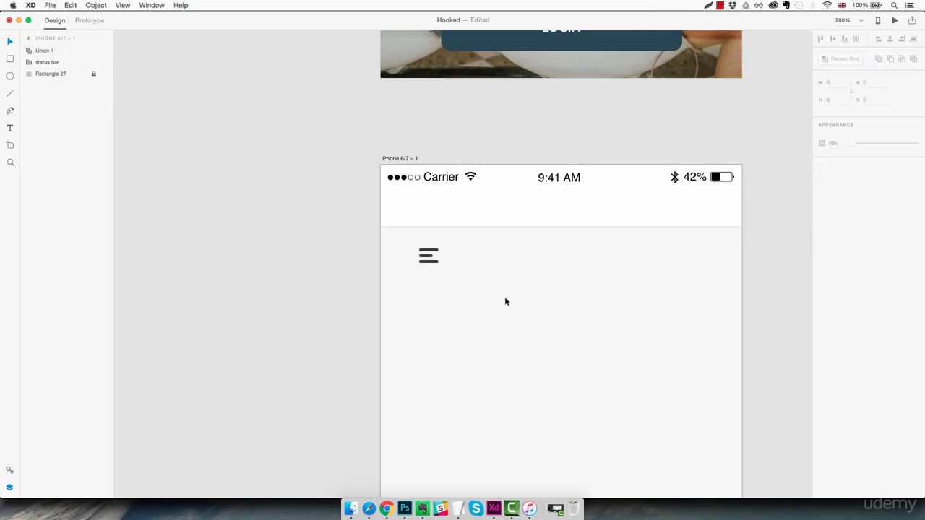
- Move the menu icon into the header bar below the status bar, at X 20 and Y 35
{"action": "left_click_drag", "start_coordinate": [429, 258], "coordinate": [396, 214]}
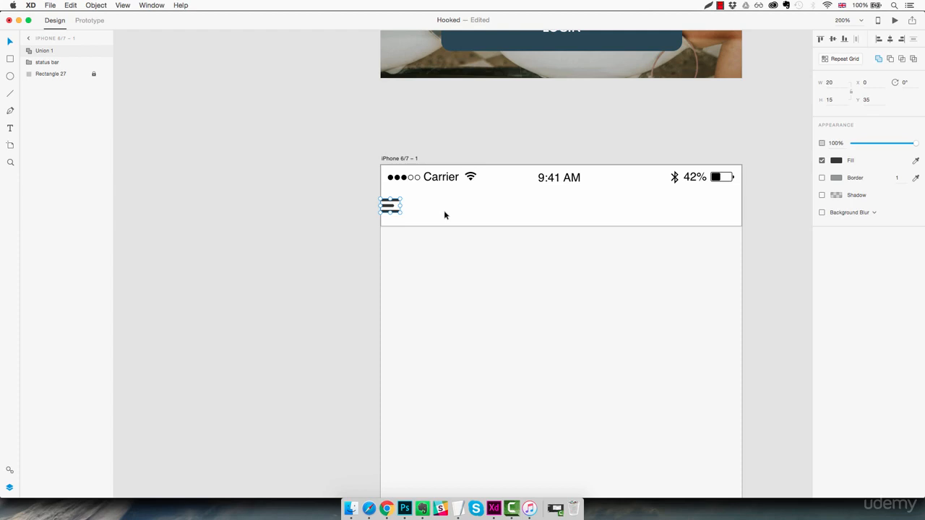
{"action": "key", "text": "shift+Right"}
{"action": "key", "text": "shift+Right"}
- Rename the menu icon layer as "Hamburger icon" and place it below the status bar in the layer order
{"action": "double_click", "coordinate": [47, 50]}
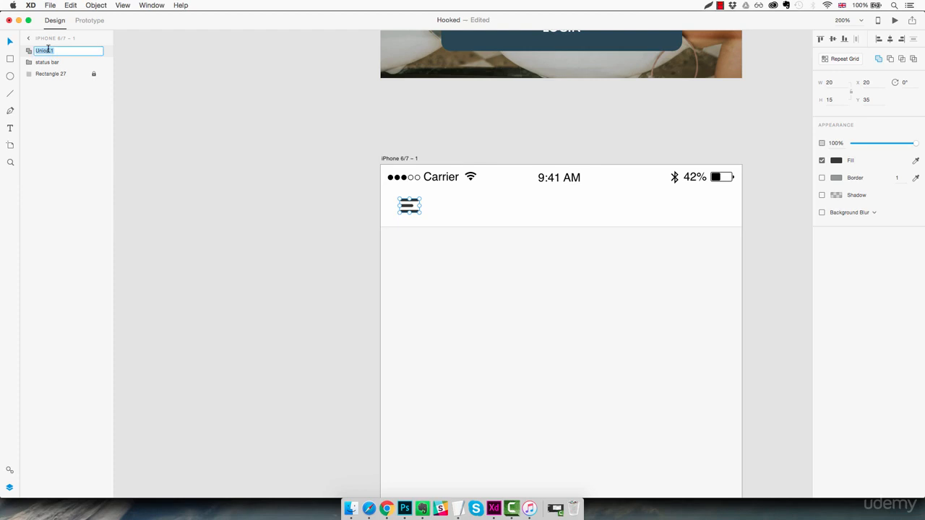
{"action": "type", "text": "Hamburger icon"}
{"action": "key", "text": "Return"}
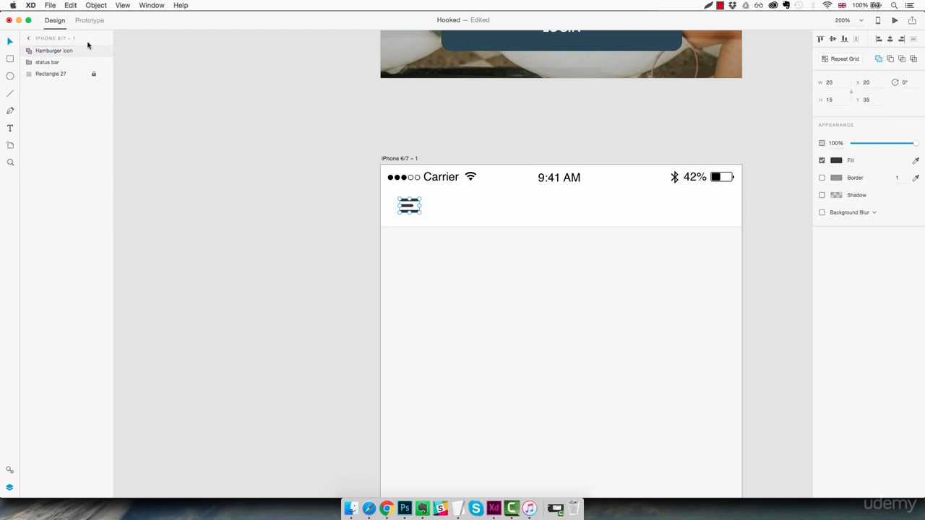
{"action": "left_click_drag", "start_coordinate": [54, 53], "coordinate": [52, 51]}
{"action": "left_click_drag", "start_coordinate": [52, 49], "coordinate": [52, 51]}
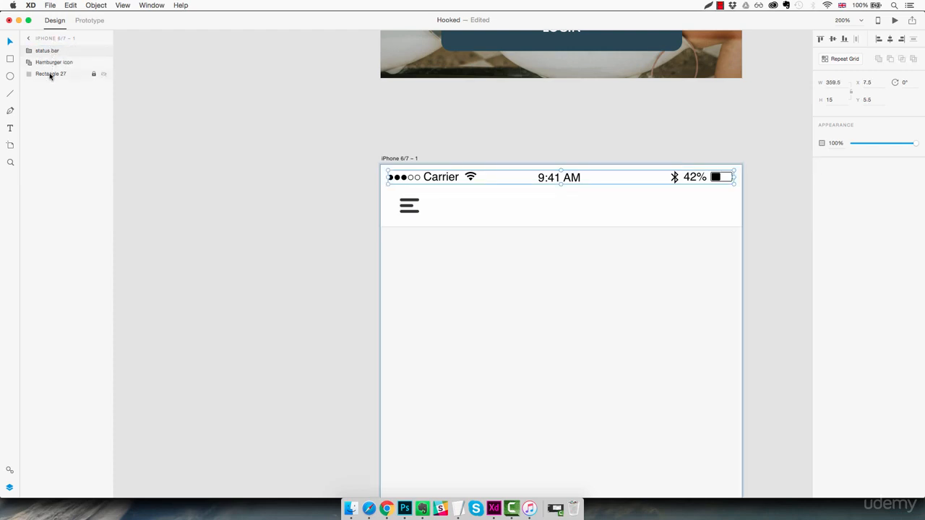
- Add the title text "Browse" in the middle of the header bar, beneath the time
{"action": "left_click", "coordinate": [527, 209]}
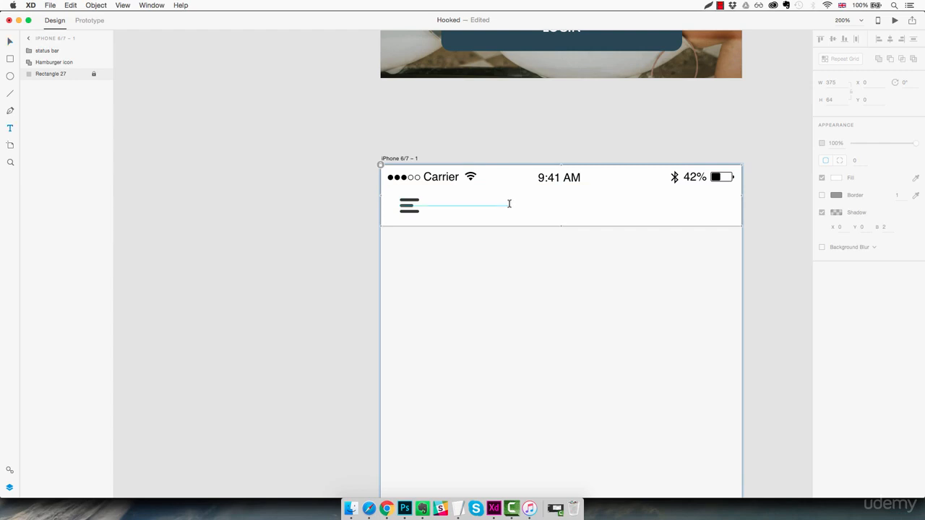
{"action": "left_click", "coordinate": [532, 206]}
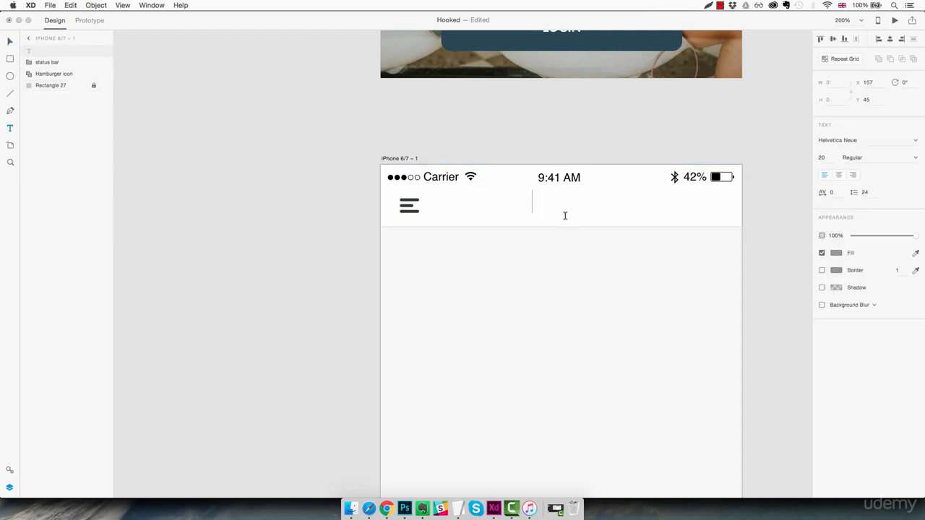
{"action": "type", "text": "Browse"}
{"action": "key", "text": "Escape"}
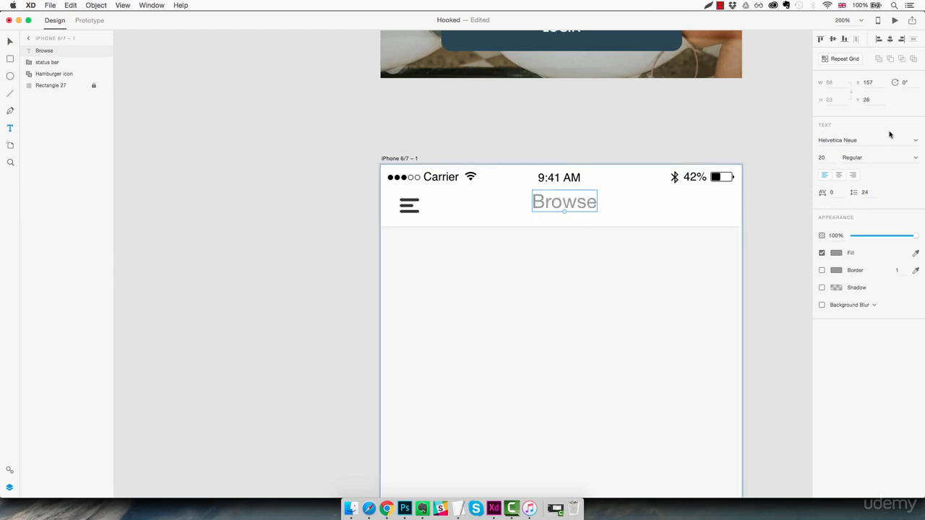
- Set the Browse title's font to Lato and fill it with the saved dark grey #383838
{"action": "left_click", "coordinate": [877, 139]}
{"action": "type", "text": "Lato"}
{"action": "key", "text": "Return"}
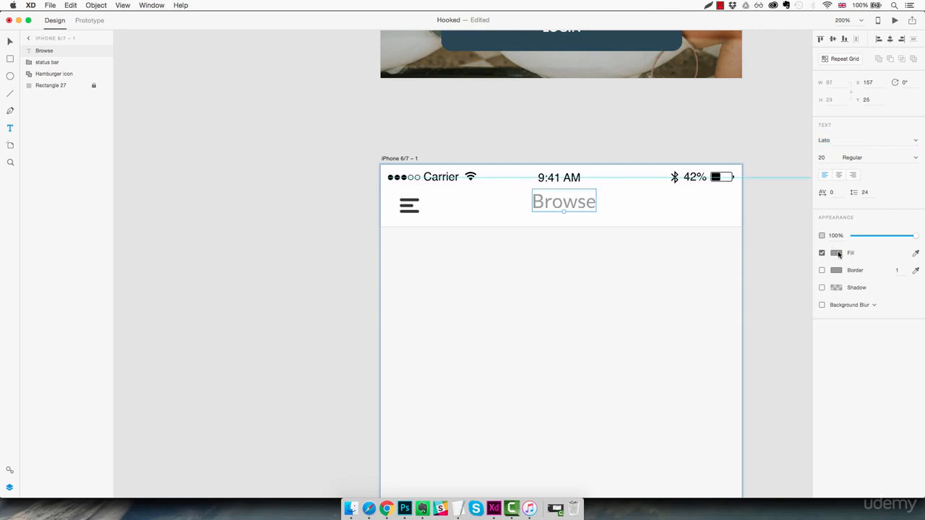
{"action": "left_click", "coordinate": [836, 252]}
{"action": "left_click", "coordinate": [758, 311]}
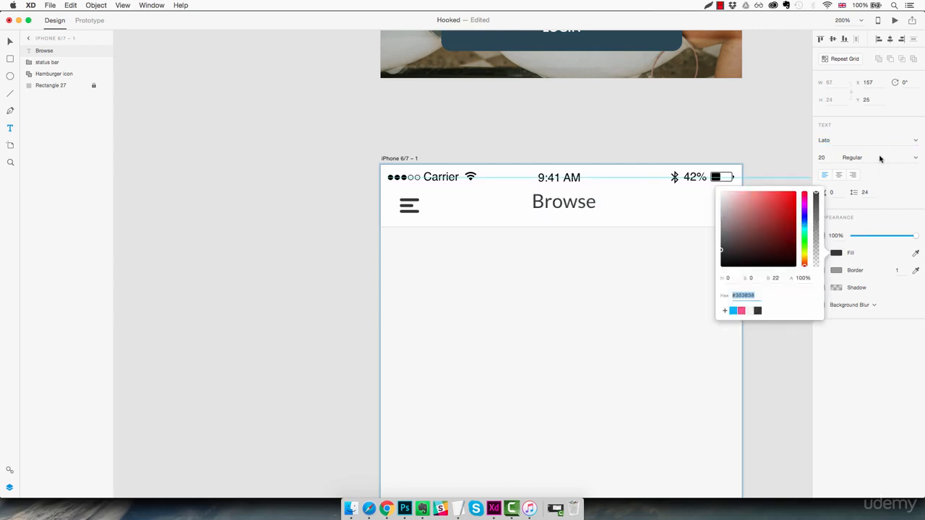
- Set the Browse title's font size to 16 and its weight to Bold
{"action": "left_click", "coordinate": [821, 157]}
{"action": "key", "text": "Down"}
{"action": "key", "text": "Down"}
{"action": "key", "text": "Down"}
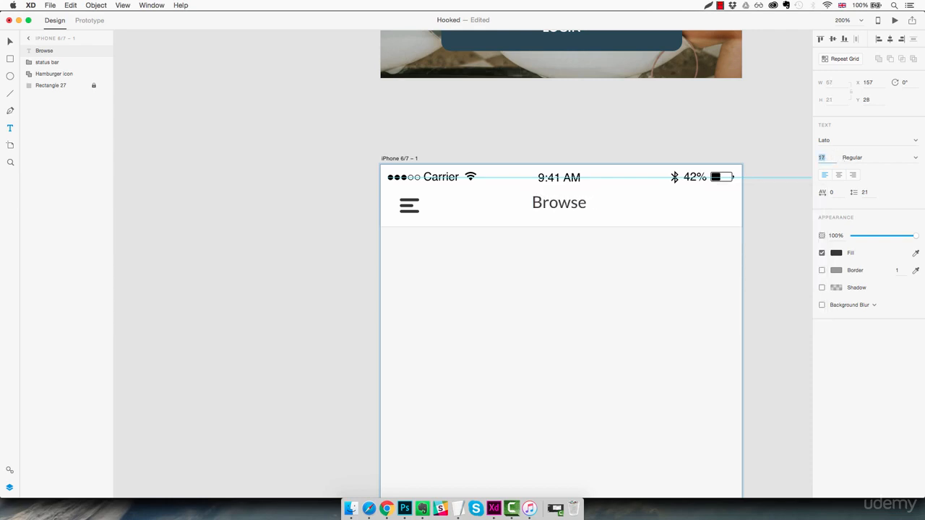
{"action": "key", "text": "Down"}
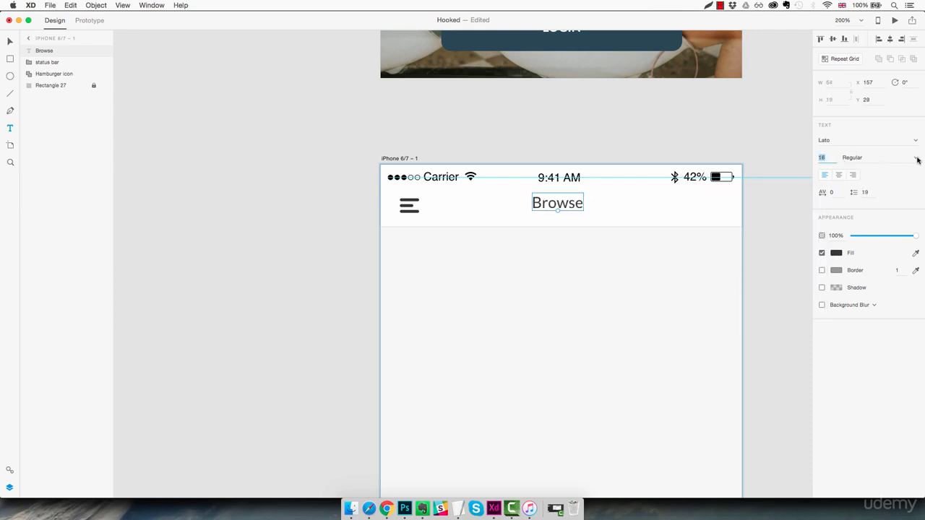
{"action": "left_click", "coordinate": [917, 159]}
{"action": "left_click", "coordinate": [868, 223]}
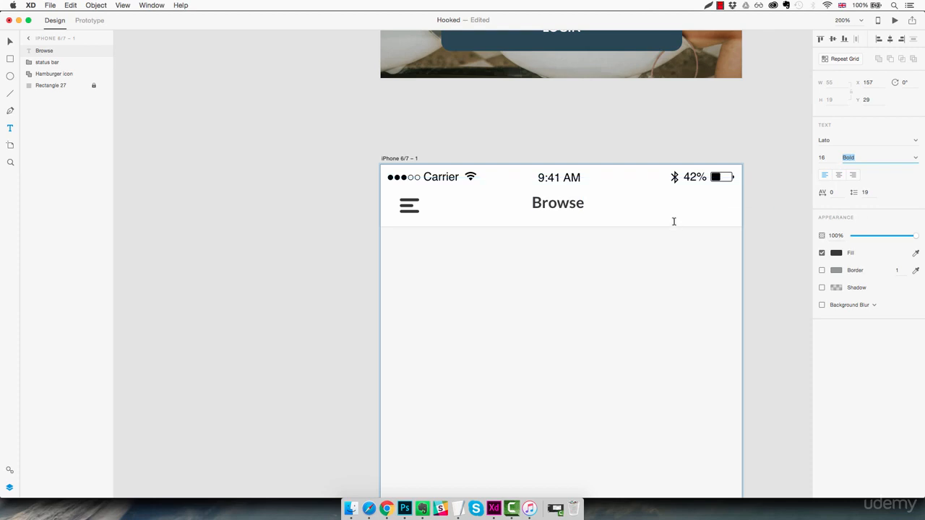
{"action": "key", "text": "Escape"}
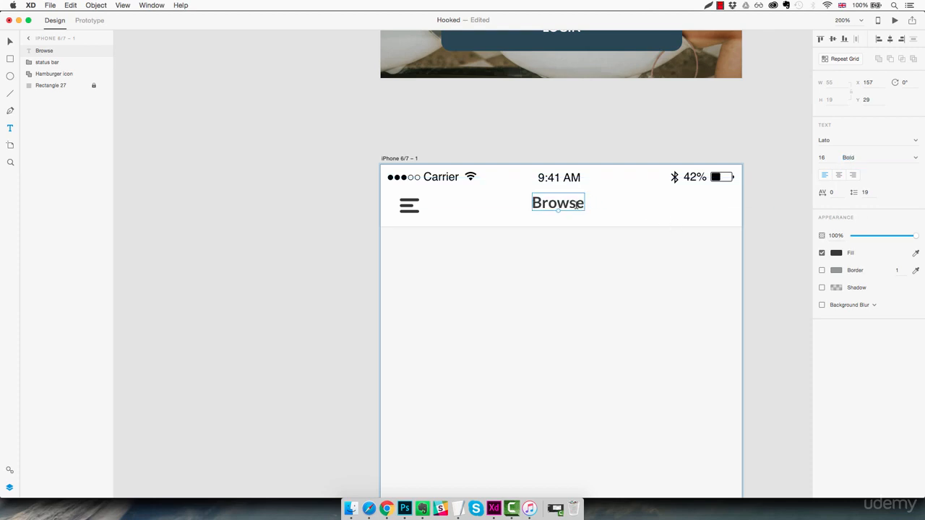
- Nudge the Browse title to X 160 and Y 33 so it lines up with the time and the menu icon
{"action": "key", "text": "Right"}
{"action": "key", "text": "Right"}
{"action": "key", "text": "Right"}
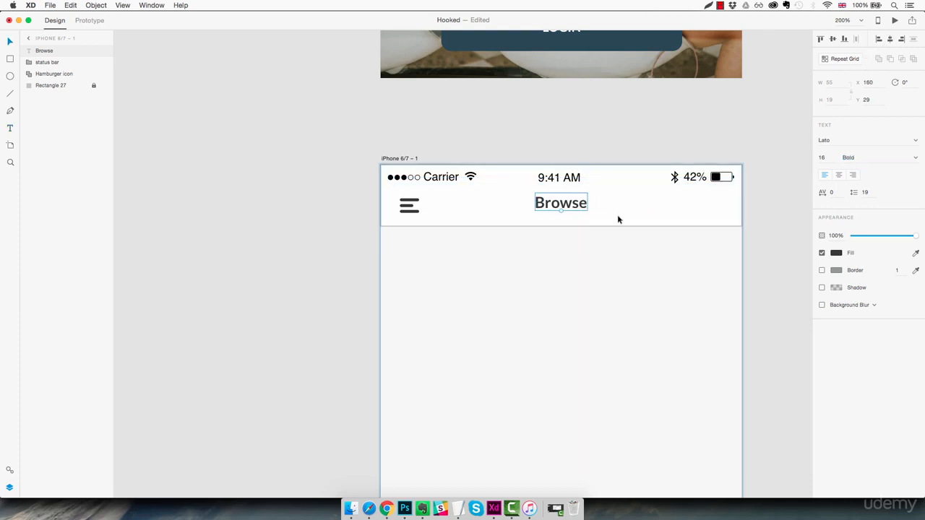
{"action": "key", "text": "Down"}
{"action": "key", "text": "Down"}
{"action": "key", "text": "Down"}
{"action": "key", "text": "Down"}
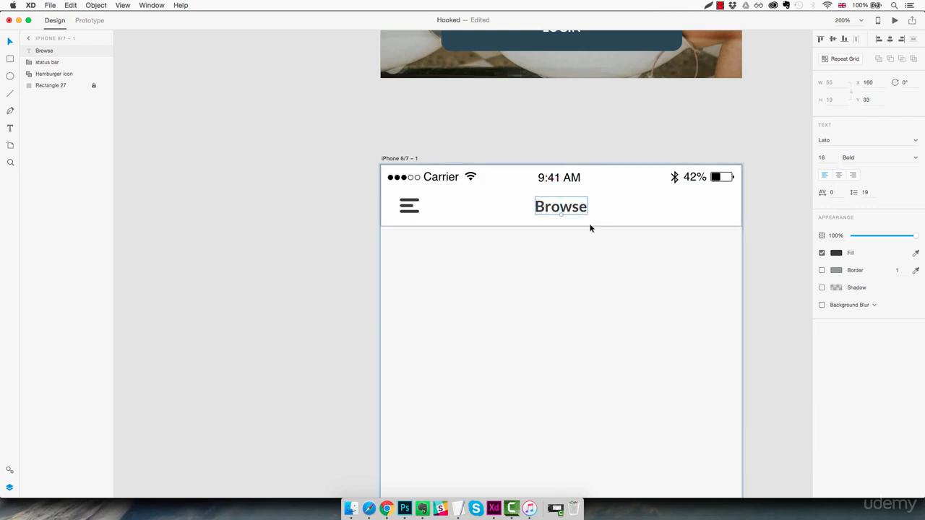
{"action": "left_click", "coordinate": [589, 254]}
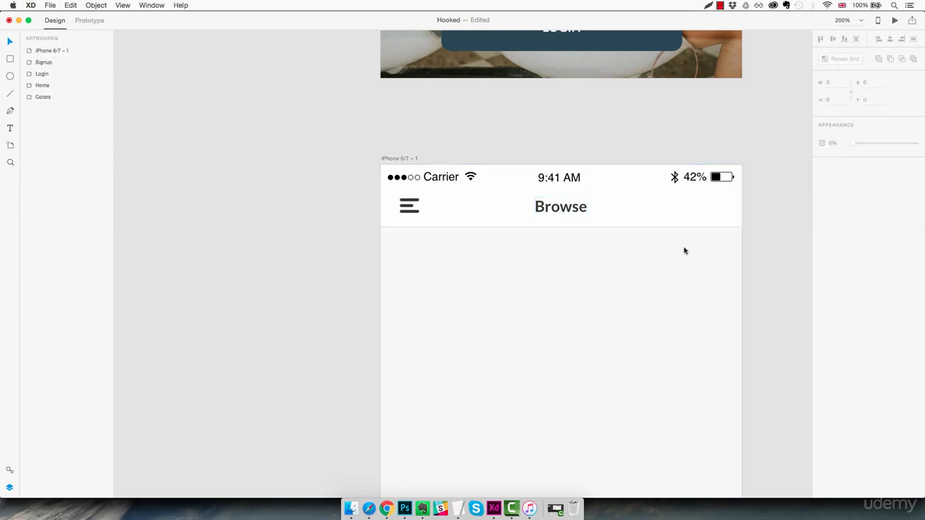
- Draw an ellipse about 22 by 19 at the header's right end, below the battery icon, and remove its border
{"action": "key", "text": "z"}
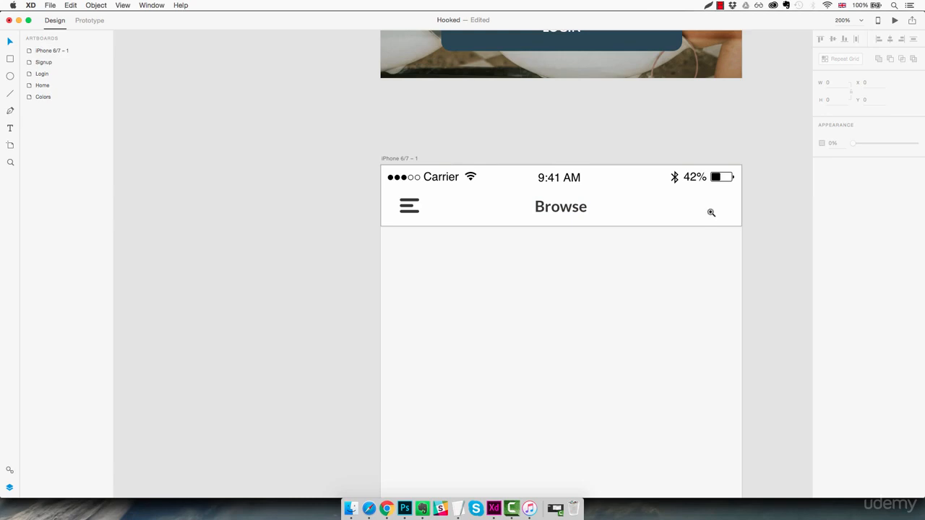
{"action": "left_click", "coordinate": [717, 203]}
{"action": "left_click", "coordinate": [717, 204]}
{"action": "left_click_drag", "start_coordinate": [718, 205], "coordinate": [667, 216]}
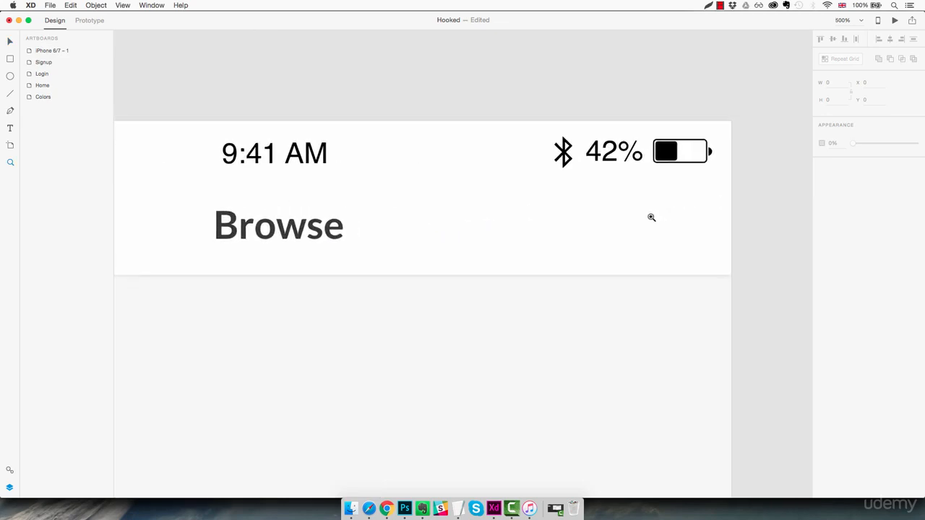
{"action": "key", "text": "e"}
{"action": "left_click_drag", "start_coordinate": [650, 204], "coordinate": [697, 248]}
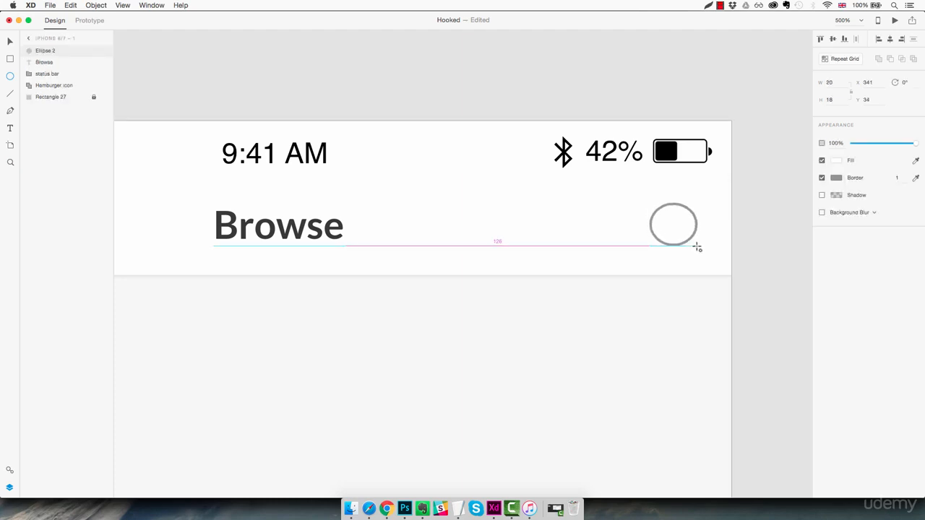
{"action": "left_click_drag", "start_coordinate": [697, 248], "coordinate": [703, 250]}
{"action": "left_click", "coordinate": [821, 179]}
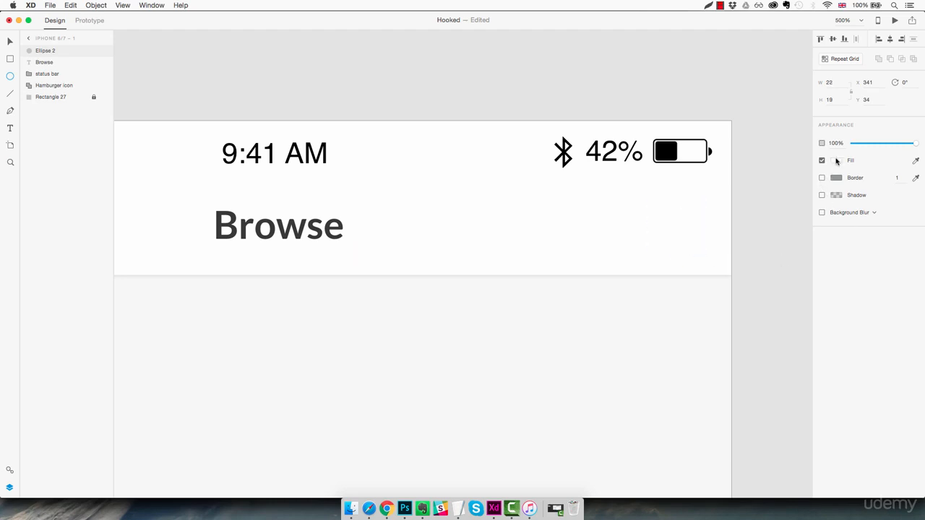
- Fill the header ellipse with the saved dark grey #383838 and move it slightly left to X 338
{"action": "left_click", "coordinate": [836, 160]}
{"action": "left_click", "coordinate": [758, 224]}
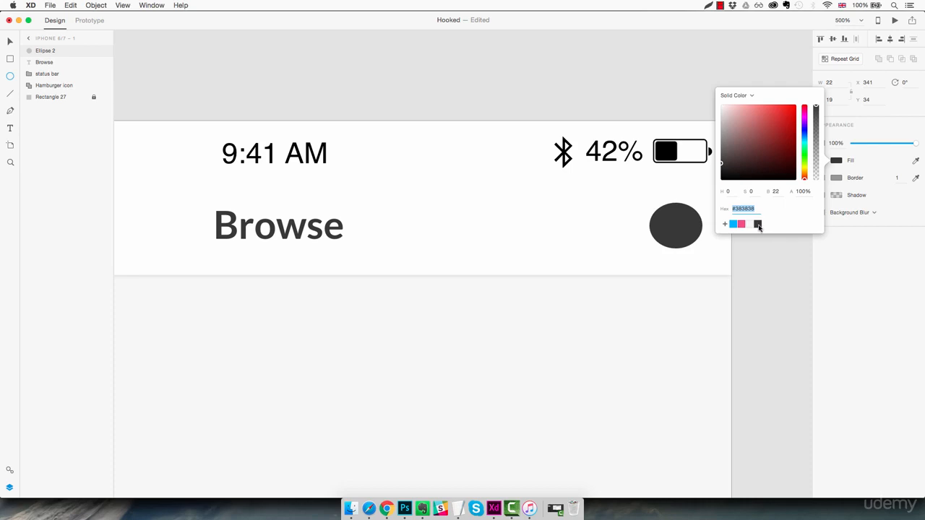
{"action": "left_click", "coordinate": [690, 235]}
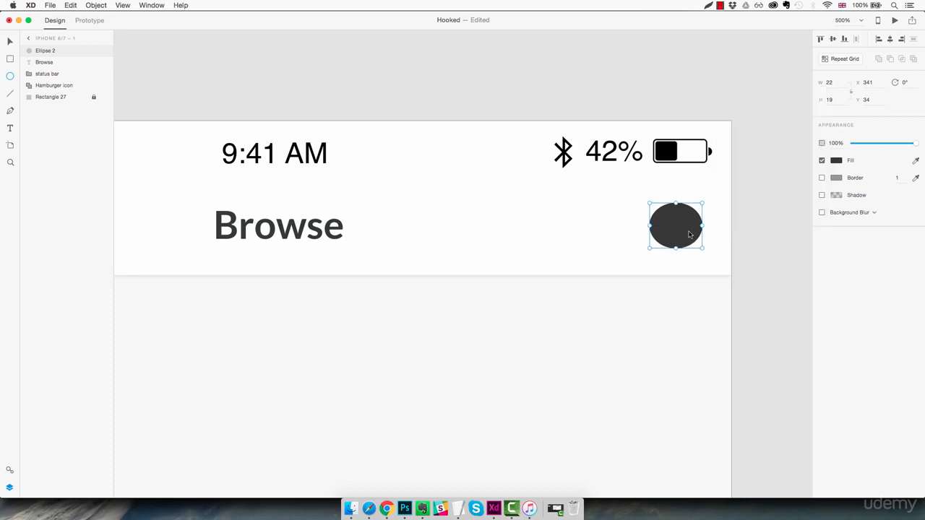
{"action": "left_click_drag", "start_coordinate": [690, 234], "coordinate": [680, 236]}
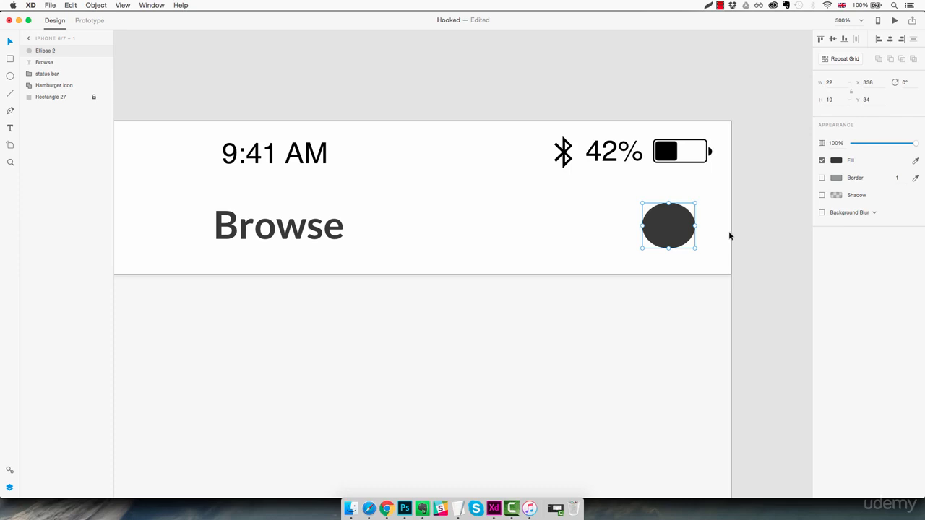
- Draw a small closed triangle with the Pen tool at the ellipse's lower left as a speech bubble tail
{"action": "left_click", "coordinate": [11, 112]}
{"action": "left_click", "coordinate": [654, 234]}
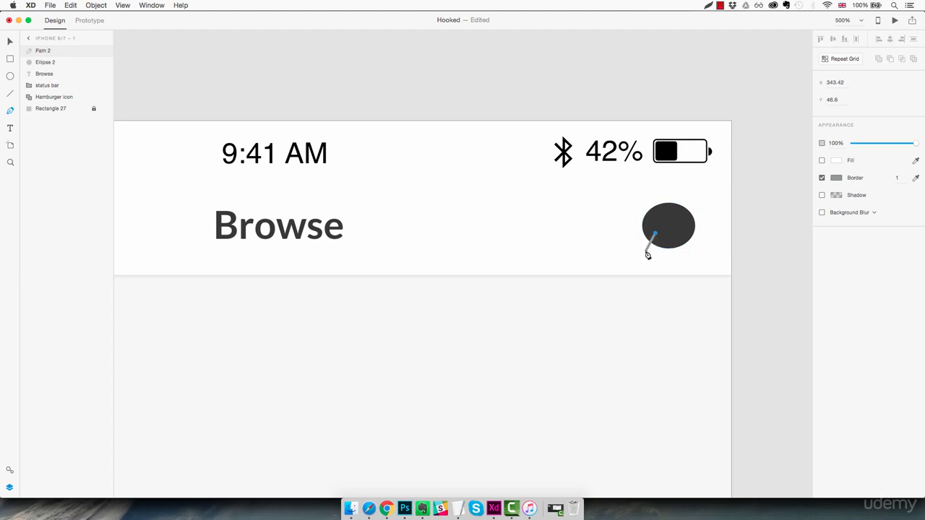
{"action": "left_click", "coordinate": [645, 251]}
{"action": "left_click", "coordinate": [667, 244]}
{"action": "left_click", "coordinate": [656, 235]}
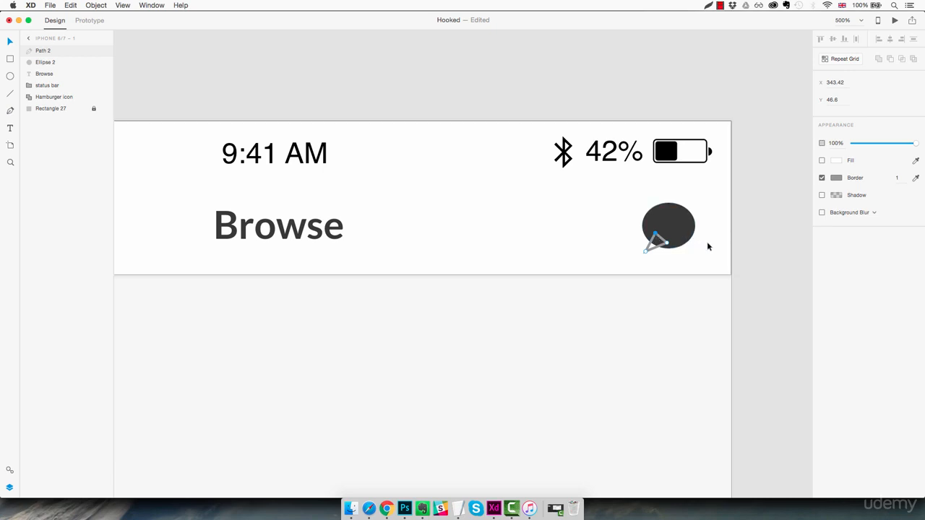
- Remove the triangular tail's border and fill it with the saved dark grey #383838
{"action": "left_click", "coordinate": [821, 179]}
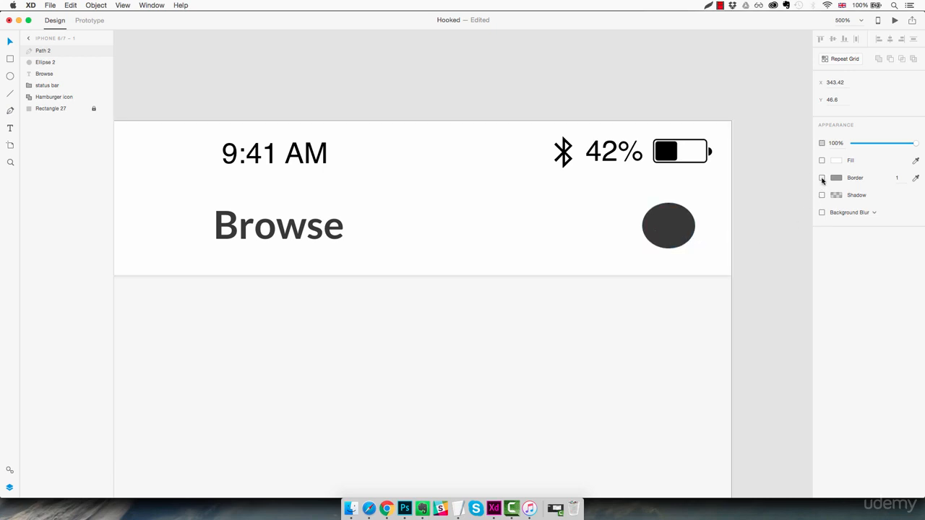
{"action": "left_click", "coordinate": [822, 160]}
{"action": "left_click", "coordinate": [838, 160]}
{"action": "left_click", "coordinate": [757, 225]}
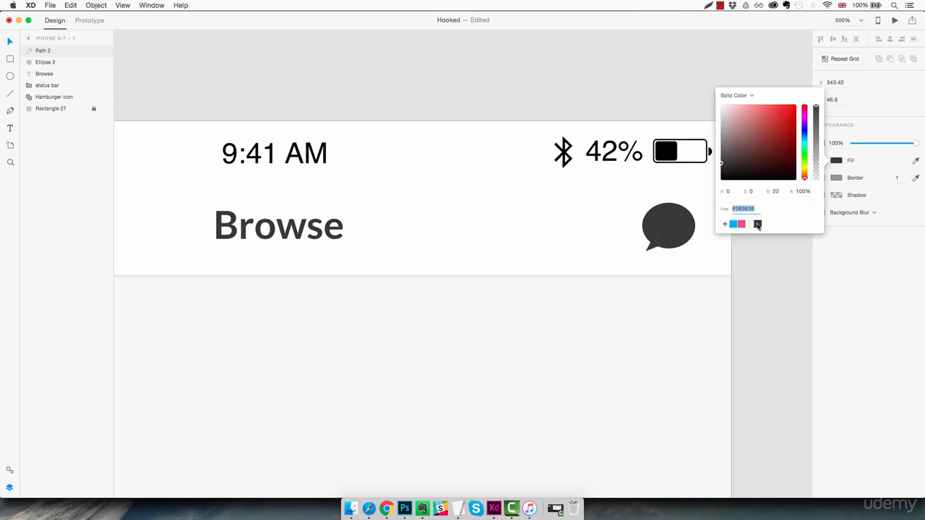
{"action": "left_click", "coordinate": [704, 224]}
{"action": "left_click", "coordinate": [704, 224]}
{"action": "left_click", "coordinate": [692, 244]}
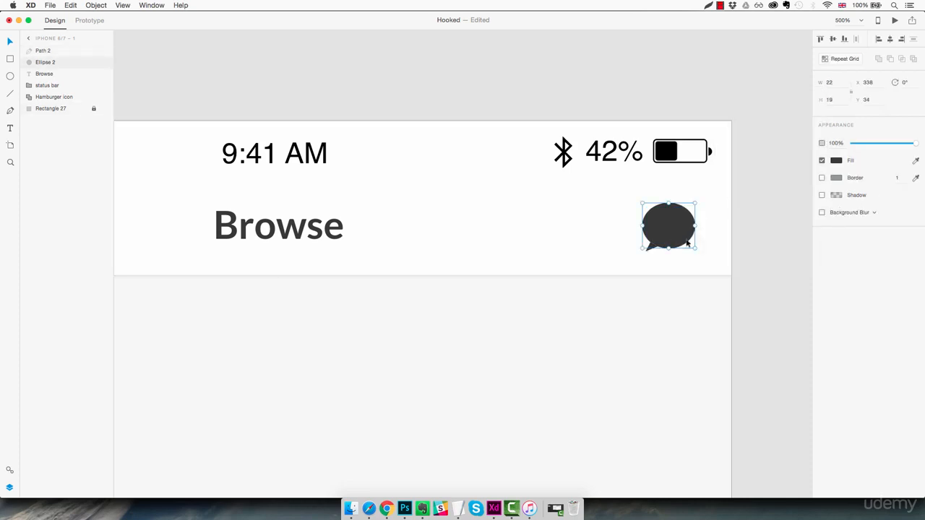
- Unite the ellipse and its tail into one speech bubble shape and move it right to about X 342
{"action": "left_click", "coordinate": [708, 233]}
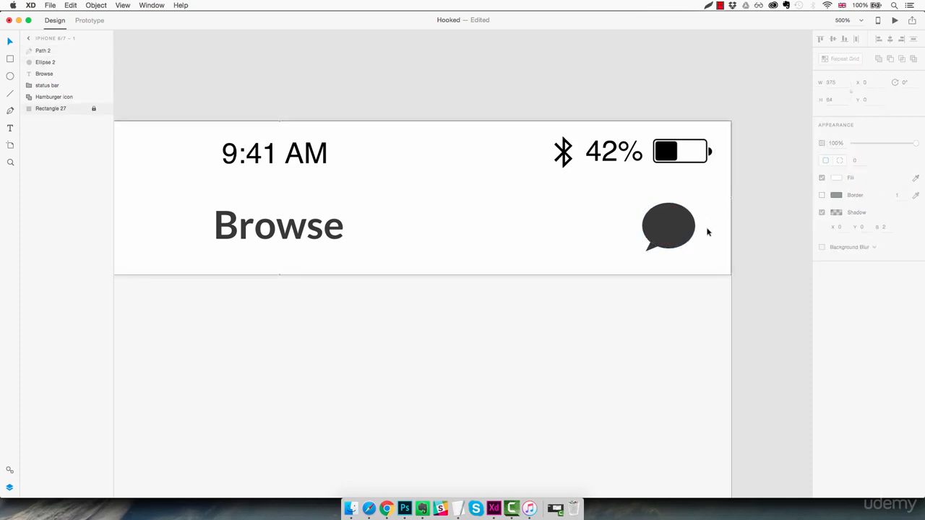
{"action": "left_click_drag", "start_coordinate": [715, 203], "coordinate": [638, 254]}
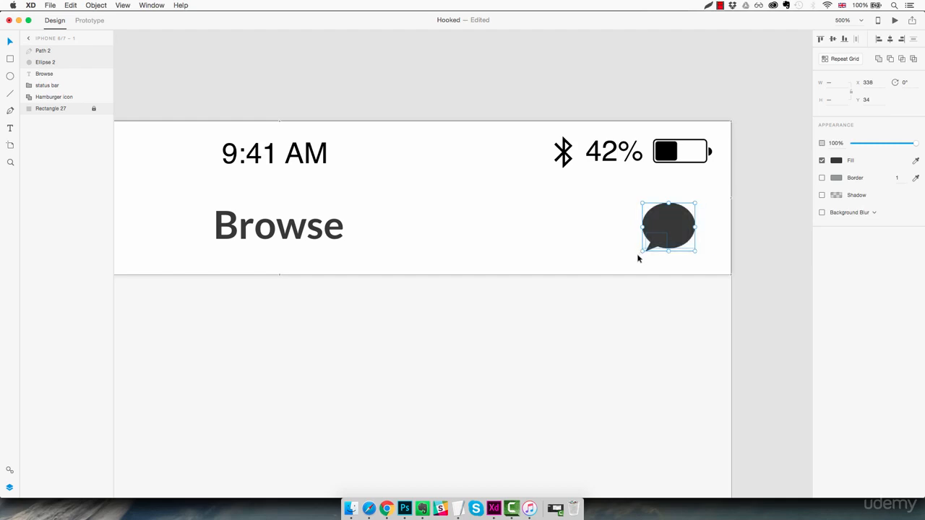
{"action": "left_click", "coordinate": [878, 58]}
{"action": "left_click", "coordinate": [709, 244]}
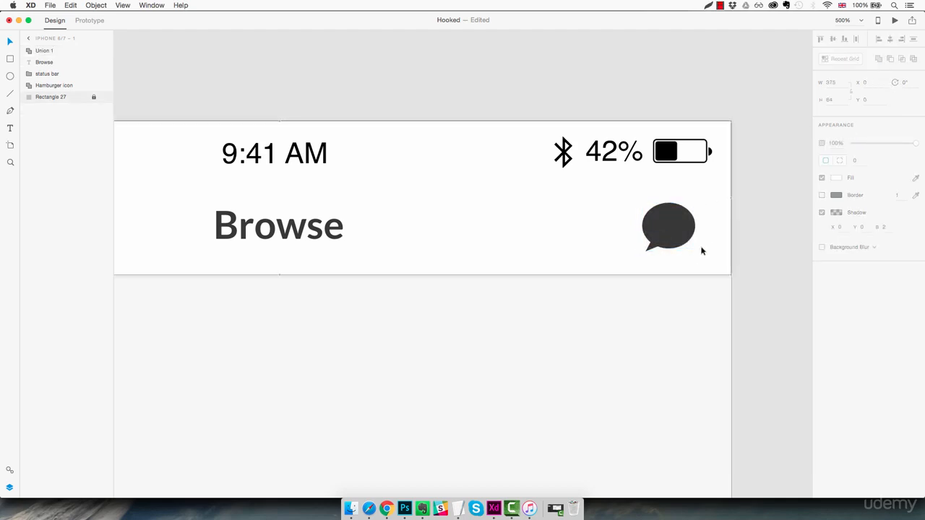
{"action": "left_click_drag", "start_coordinate": [679, 232], "coordinate": [686, 232]}
{"action": "left_click", "coordinate": [703, 259]}
{"action": "scroll", "coordinate": [706, 264], "scroll_direction": "left", "scroll_amount": 1}
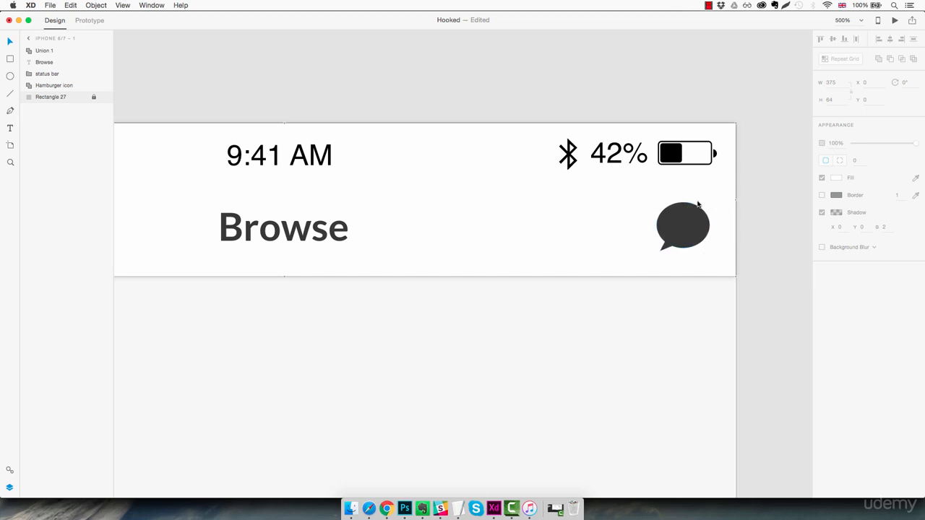
- Draw a badge rectangle about 16 wide over the speech bubble's upper right and set its height to 14
{"action": "key", "text": "r"}
{"action": "left_click_drag", "start_coordinate": [687, 196], "coordinate": [726, 225]}
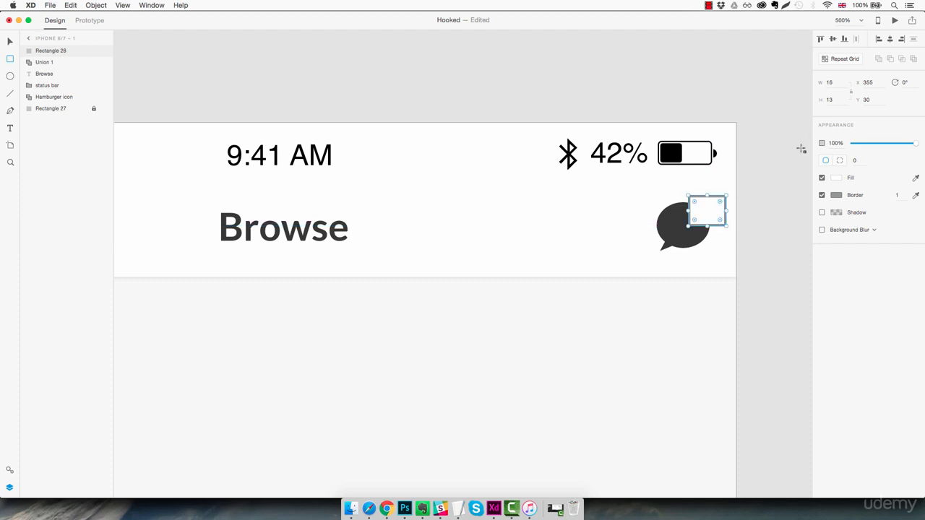
{"action": "left_click", "coordinate": [834, 101]}
{"action": "key", "text": "Up"}
- Remove the badge rectangle's border and fill it with the saved pink #F24E86
{"action": "left_click", "coordinate": [821, 197]}
{"action": "left_click", "coordinate": [838, 179]}
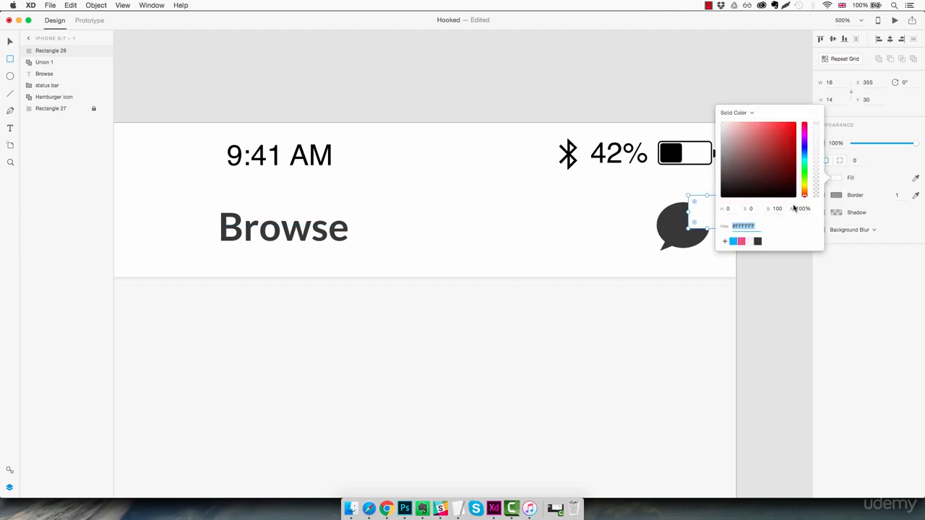
{"action": "left_click", "coordinate": [741, 242]}
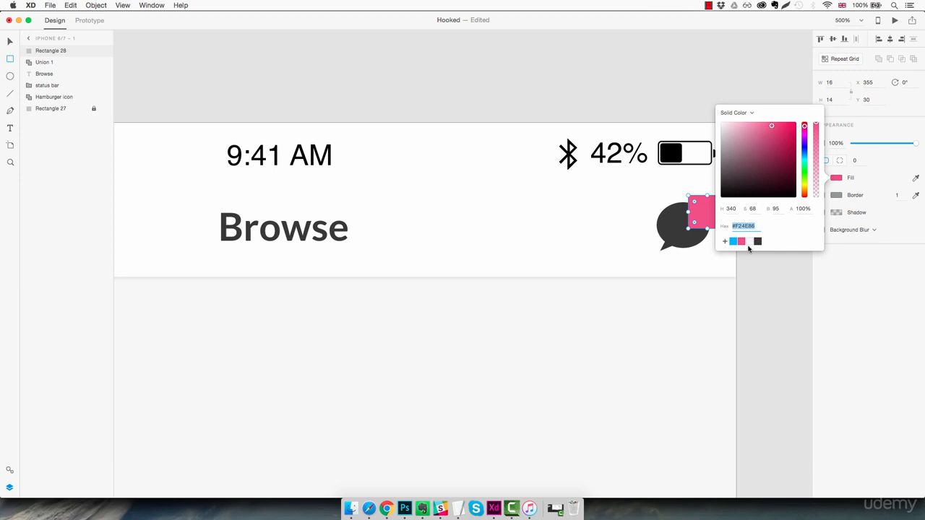
- Round the pink badge's corners with a radius of 10
{"action": "left_click", "coordinate": [857, 160]}
{"action": "type", "text": "5"}
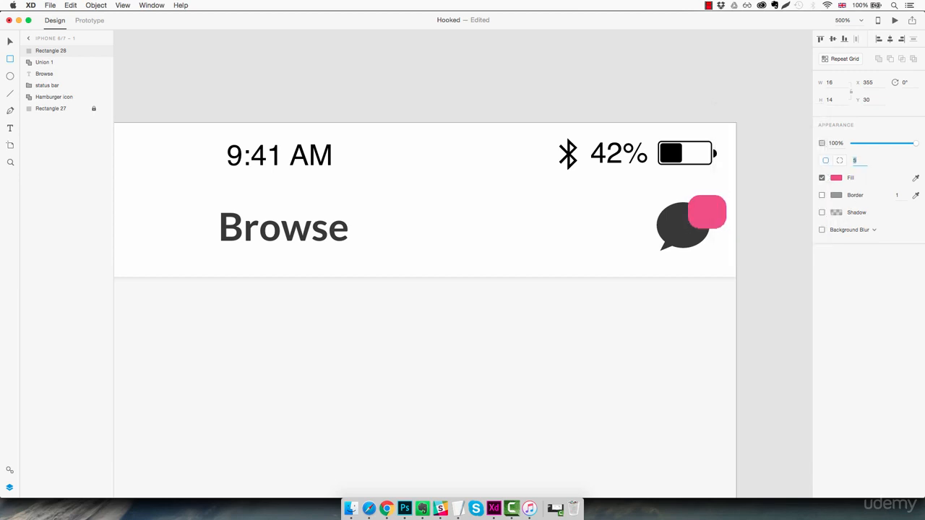
{"action": "key", "text": "BackSpace"}
{"action": "type", "text": "10"}
{"action": "key", "text": "Escape"}
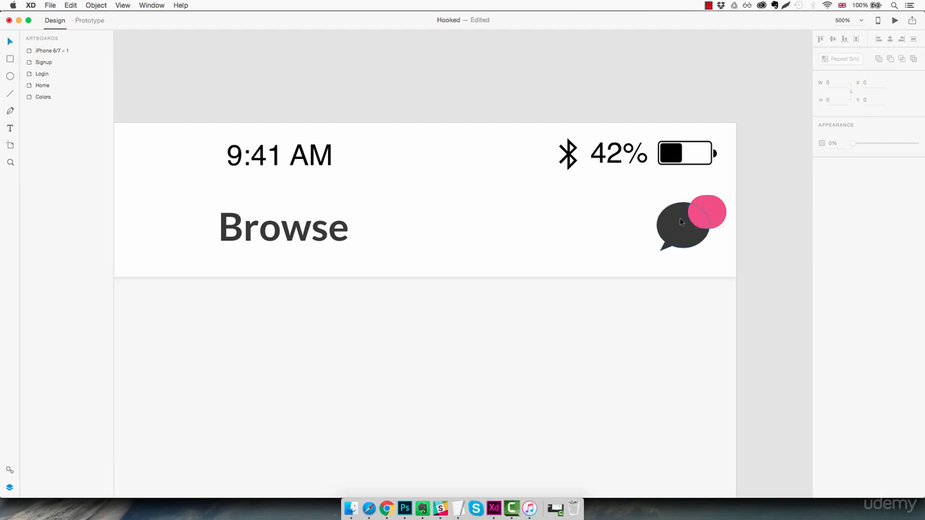
- Add the text "12" on the pink badge and set its font to Lato
{"action": "left_click", "coordinate": [695, 211]}
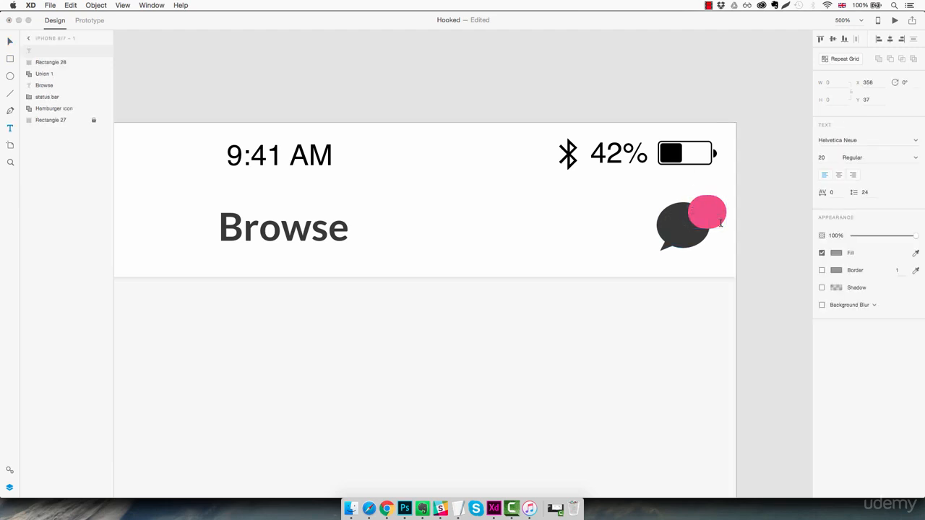
{"action": "type", "text": "12"}
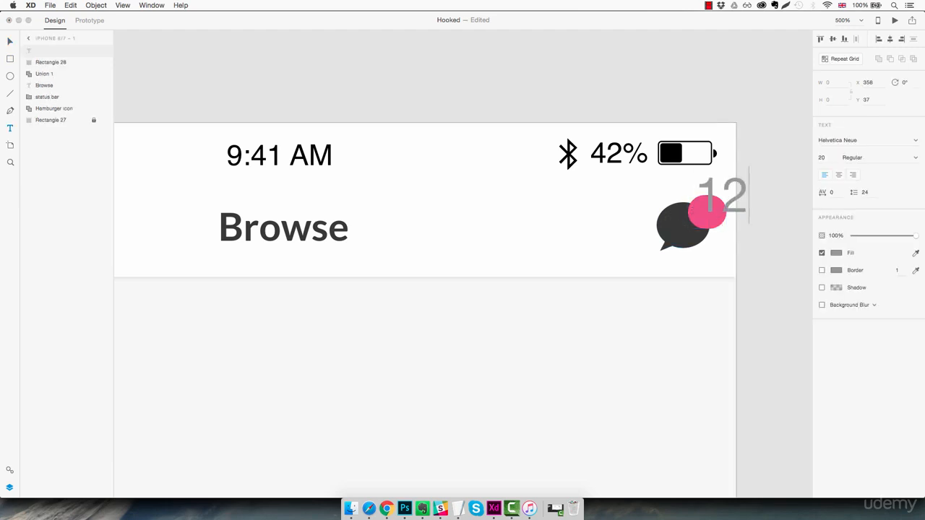
{"action": "key", "text": "super+a"}
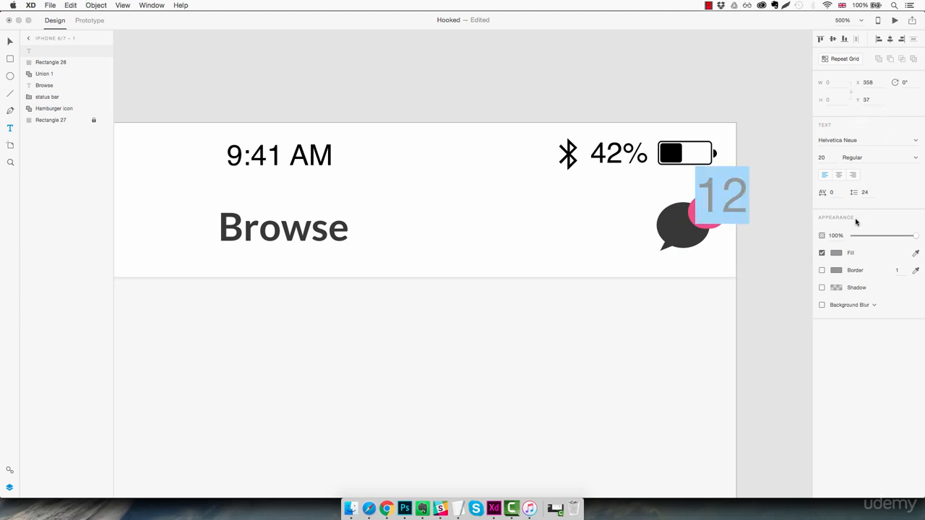
{"action": "left_click", "coordinate": [865, 141]}
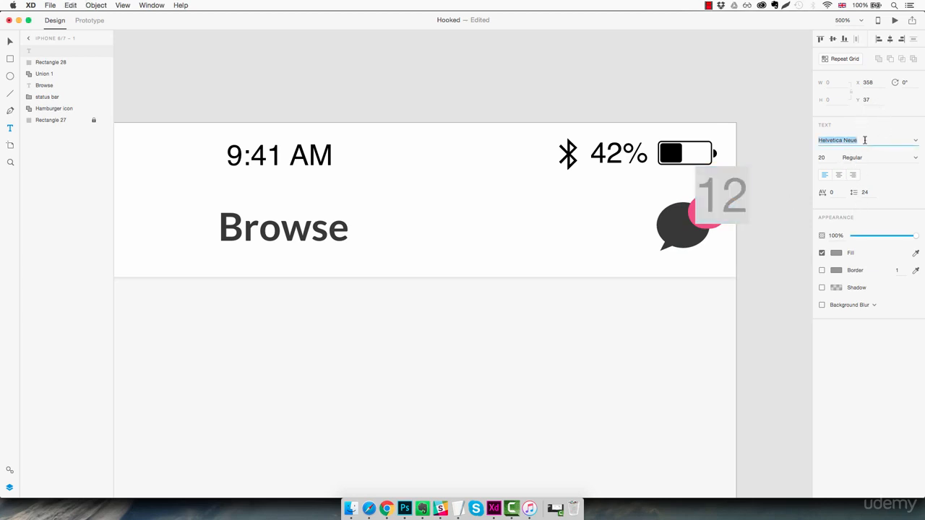
{"action": "type", "text": "Lato"}
{"action": "key", "text": "Return"}
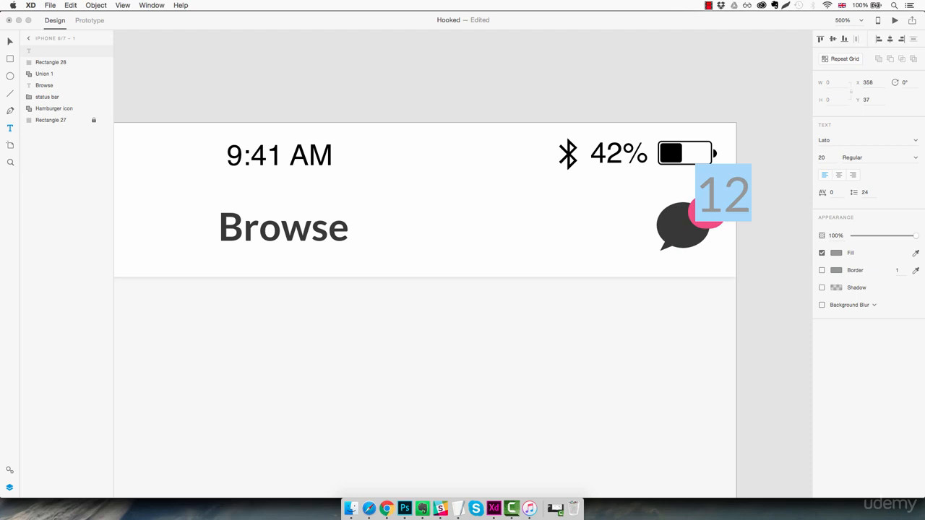
- Set the badge number's font size to 9 and its weight to Black
{"action": "left_click", "coordinate": [827, 159]}
{"action": "type", "text": "14"}
{"action": "key", "text": "Return"}
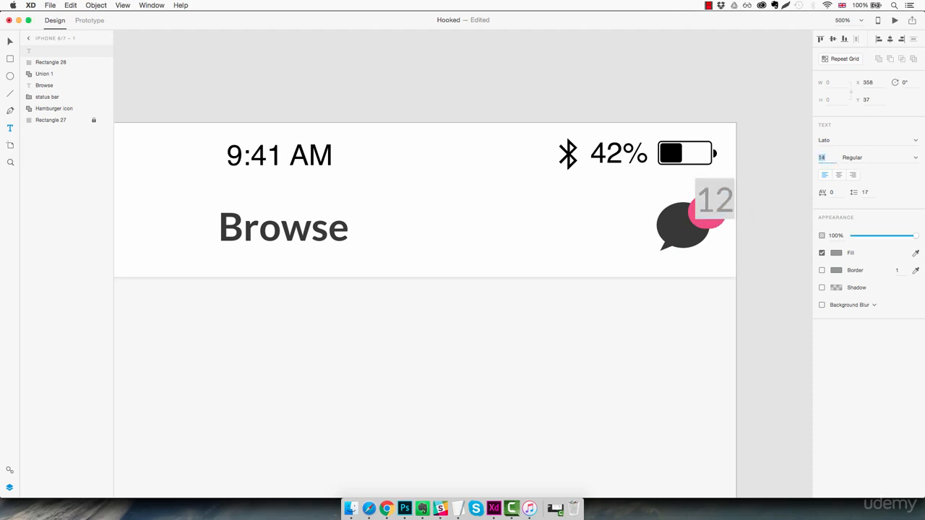
{"action": "type", "text": "8"}
{"action": "key", "text": "Return"}
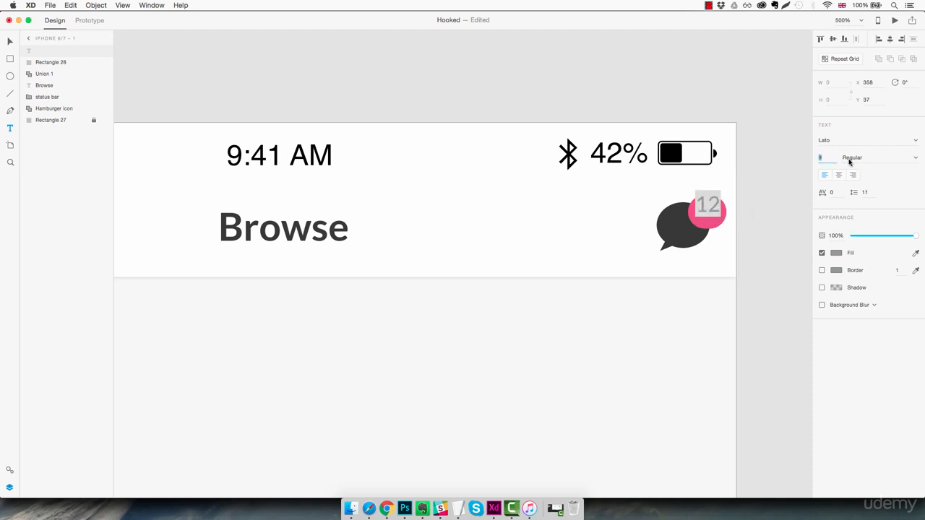
{"action": "left_click", "coordinate": [916, 158]}
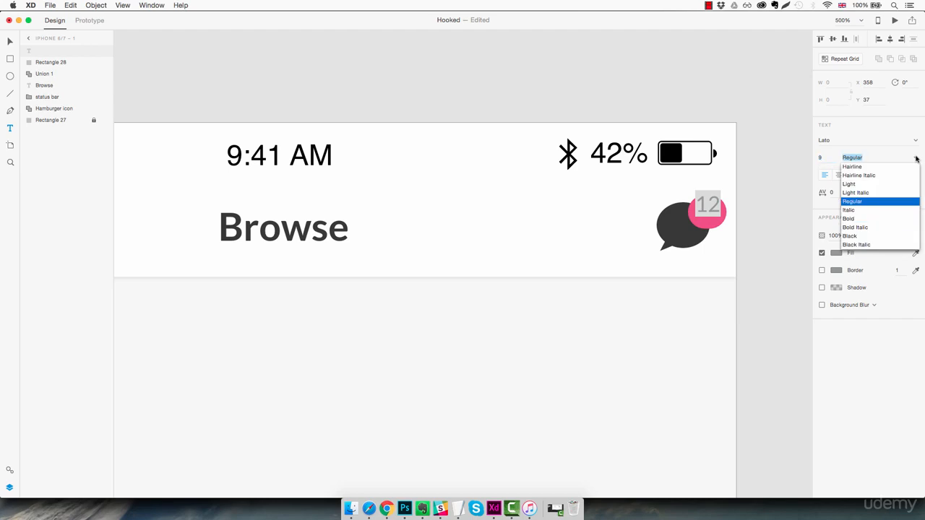
{"action": "left_click", "coordinate": [862, 237]}
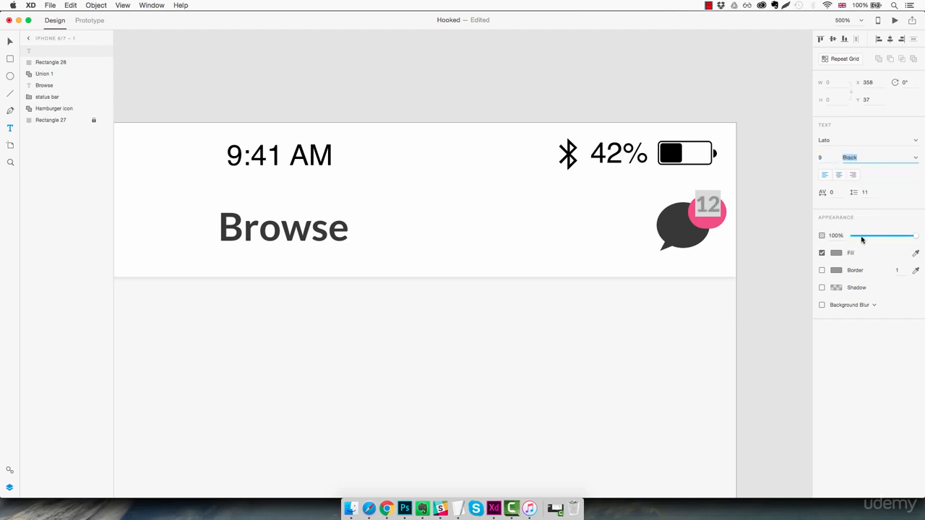
- Fill the badge number with white #FFFFFF and move it to X 358, Y 31, centred on the pink badge
{"action": "left_click", "coordinate": [836, 253]}
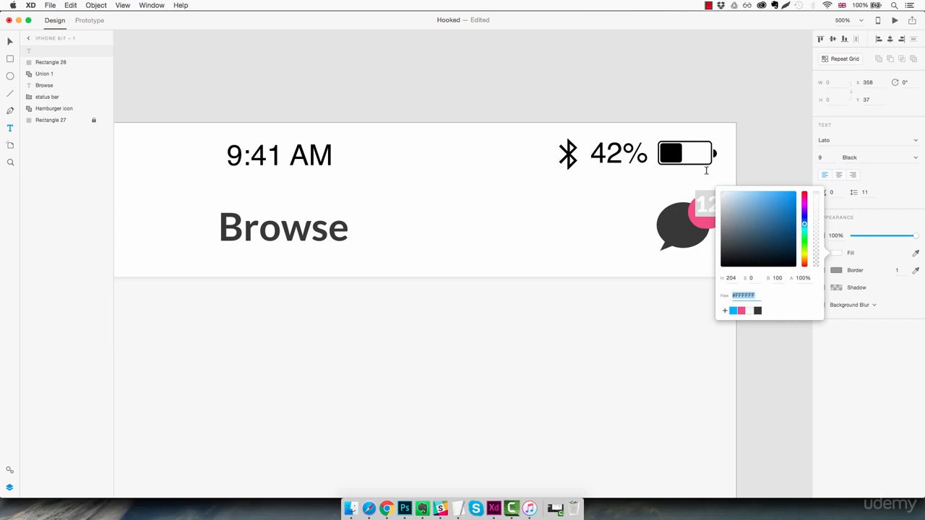
{"action": "key", "text": "Escape"}
{"action": "left_click_drag", "start_coordinate": [715, 211], "coordinate": [716, 217]}
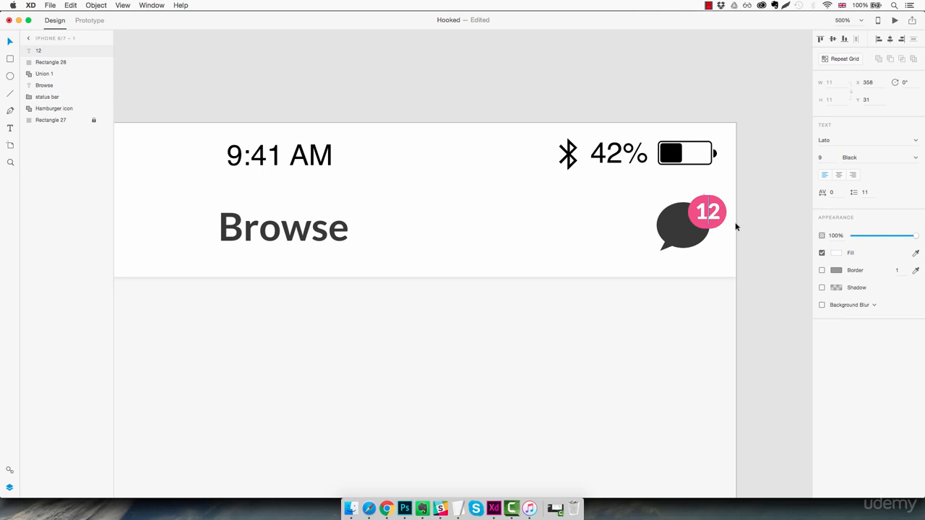
- Move the speech bubble, badge and number together to X 326, Y 31 in the header
{"action": "left_click", "coordinate": [665, 196]}
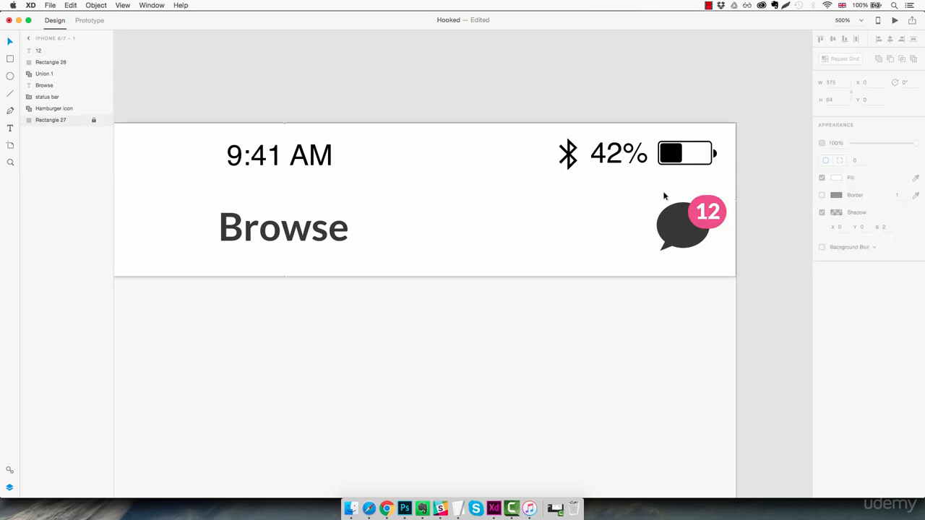
{"action": "left_click_drag", "start_coordinate": [655, 193], "coordinate": [716, 240]}
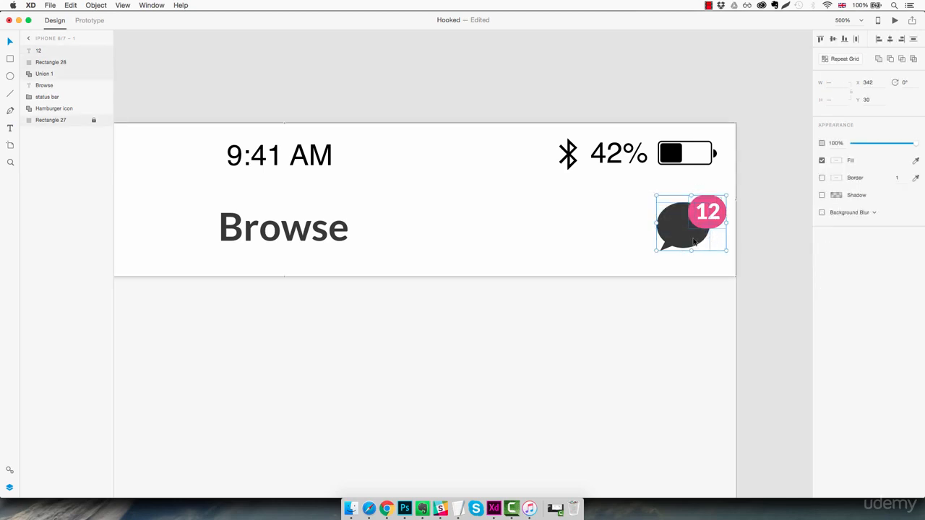
{"action": "key", "text": "Right"}
{"action": "key", "text": "Right"}
{"action": "key", "text": "Right"}
{"action": "key", "text": "Right"}
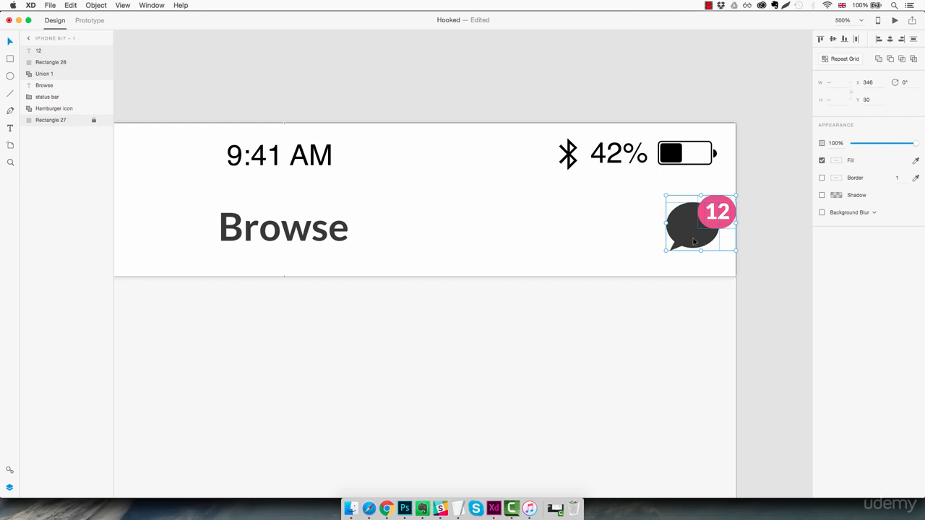
{"action": "key", "text": "shift+Left"}
{"action": "key", "text": "shift+Left"}
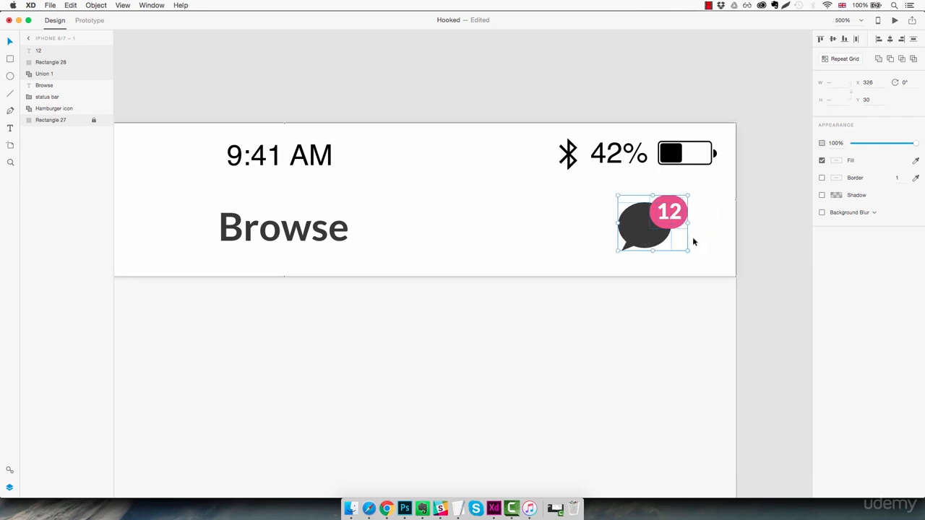
{"action": "left_click_drag", "start_coordinate": [633, 221], "coordinate": [632, 223]}
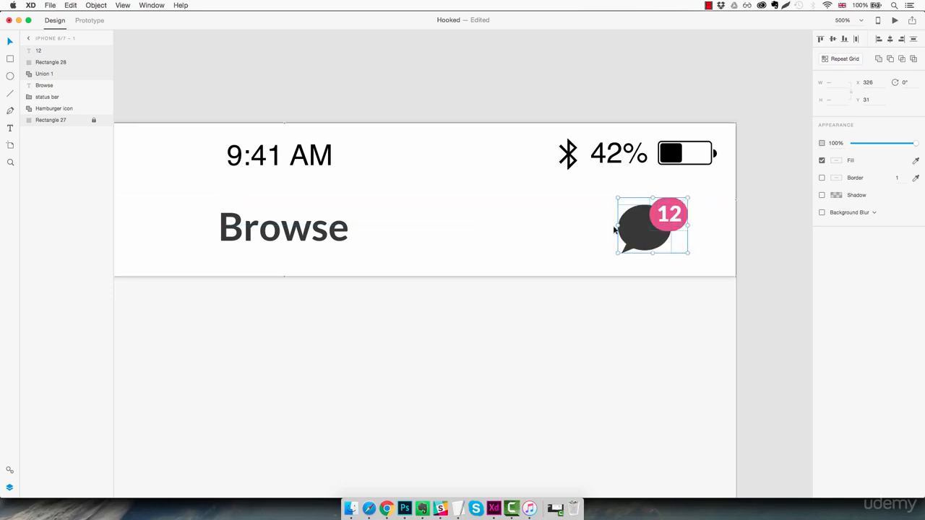
{"action": "left_click", "coordinate": [477, 187]}
{"action": "key", "text": "super+1"}
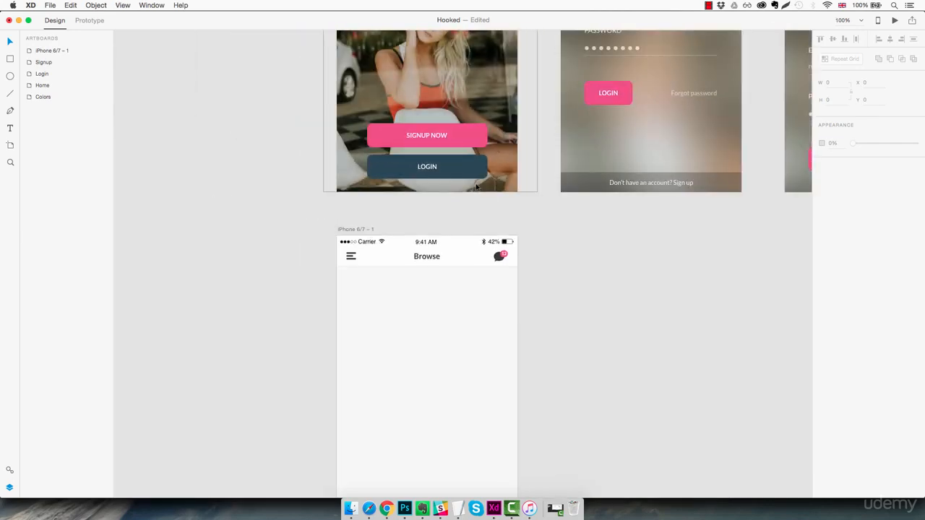
{"action": "left_click_drag", "start_coordinate": [452, 318], "coordinate": [473, 271]}
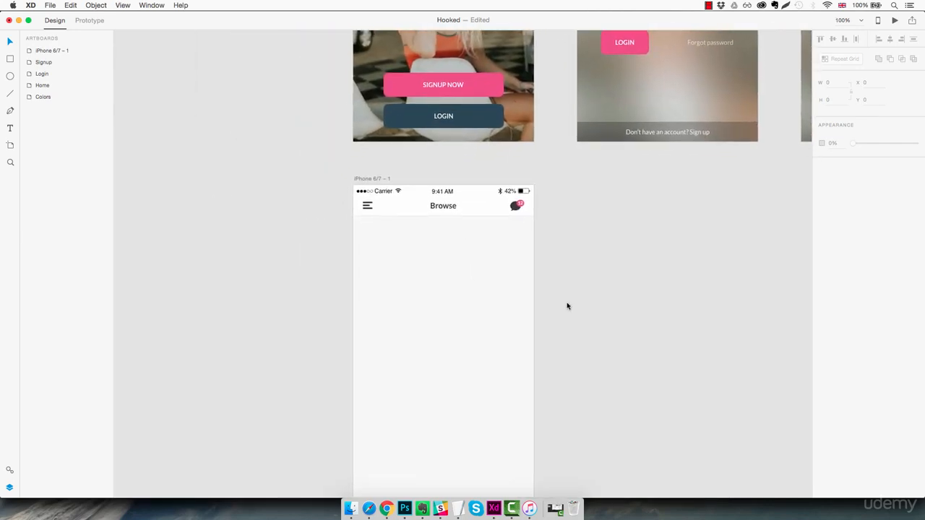
- Draw a 270-wide rectangle on the Browse artboard below the header and set its height to 310
{"action": "left_click", "coordinate": [459, 281]}
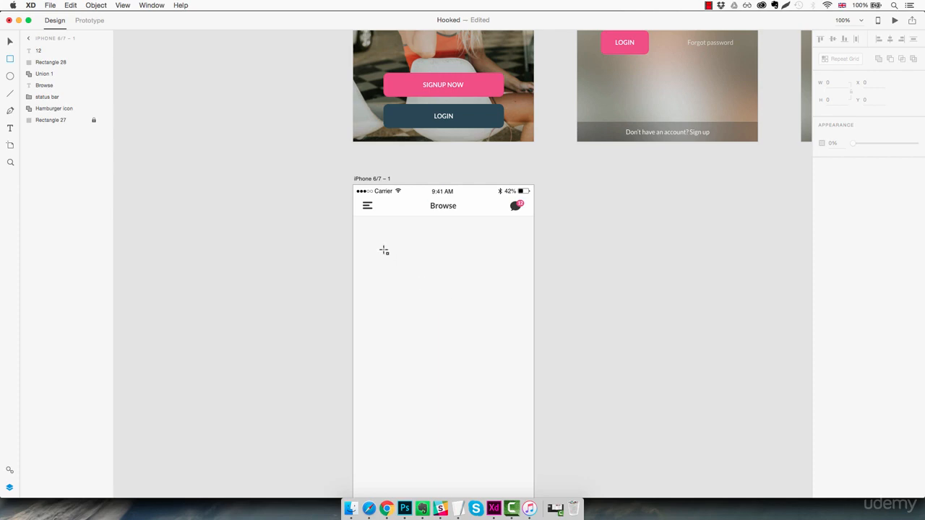
{"action": "mouse_move", "coordinate": [372, 243]}
{"action": "left_mouse_down"}
{"action": "mouse_move", "coordinate": [490, 332]}
{"action": "mouse_move", "coordinate": [511, 395]}
{"action": "mouse_move", "coordinate": [503, 397]}
{"action": "left_mouse_up"}
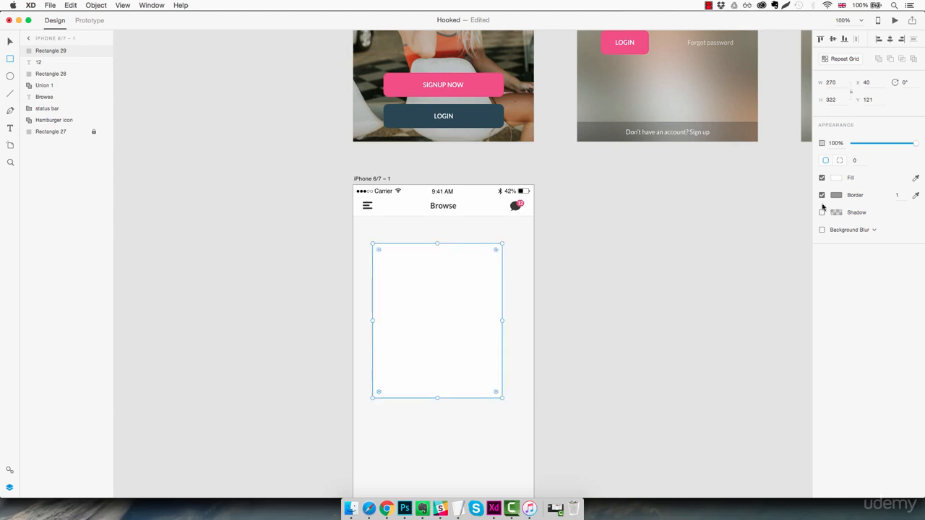
{"action": "left_click", "coordinate": [840, 104]}
{"action": "key", "text": "Down"}
{"action": "key", "text": "Down"}
{"action": "key", "text": "Down"}
{"action": "key", "text": "Down"}
{"action": "key", "text": "Down"}
{"action": "key", "text": "Down"}
{"action": "key", "text": "Down"}
{"action": "key", "text": "Down"}
{"action": "key", "text": "Down"}
{"action": "key", "text": "Down"}
{"action": "key", "text": "Down"}
{"action": "key", "text": "Down"}
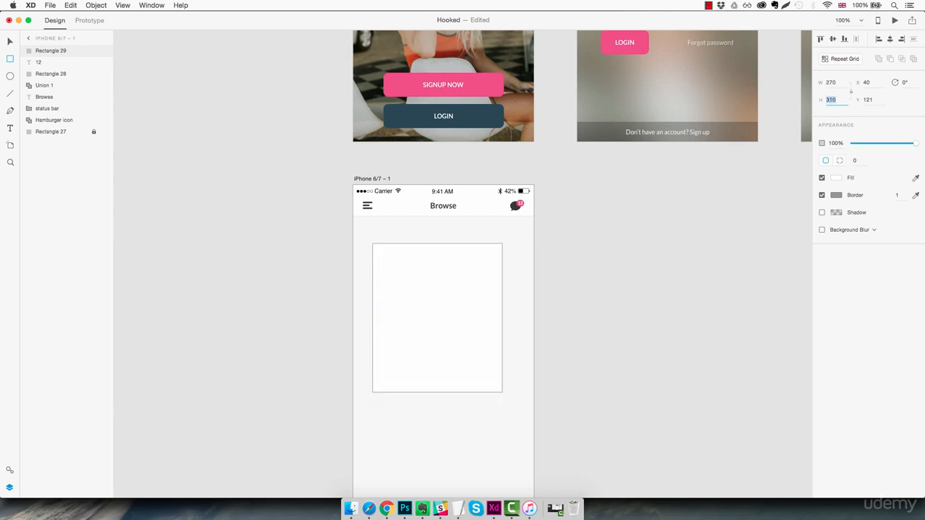
{"action": "key", "text": "Escape"}
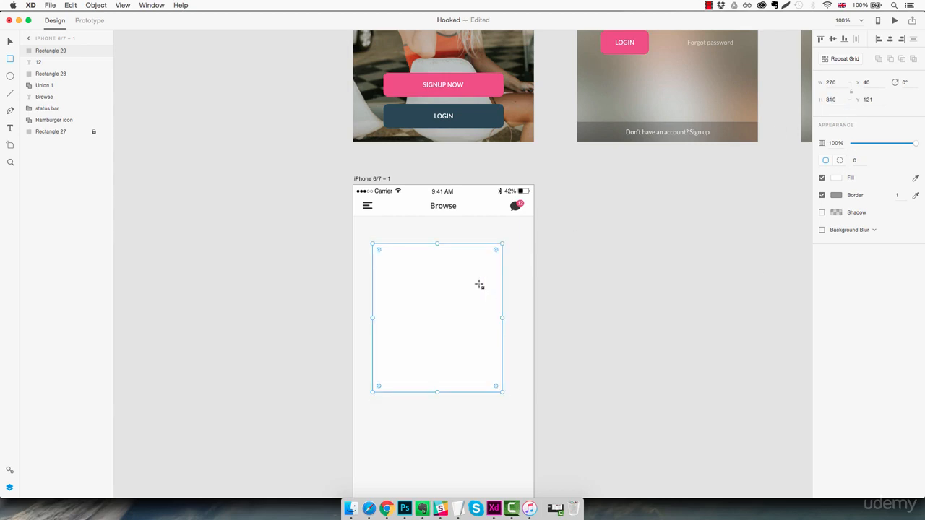
- Centre the rectangle horizontally on the artboard and position it below the header at X 53, Y 99
{"action": "key", "text": "Escape"}
{"action": "left_click", "coordinate": [440, 303]}
{"action": "left_click_drag", "start_coordinate": [440, 303], "coordinate": [447, 280]}
{"action": "left_click", "coordinate": [438, 219], "text": "super"}
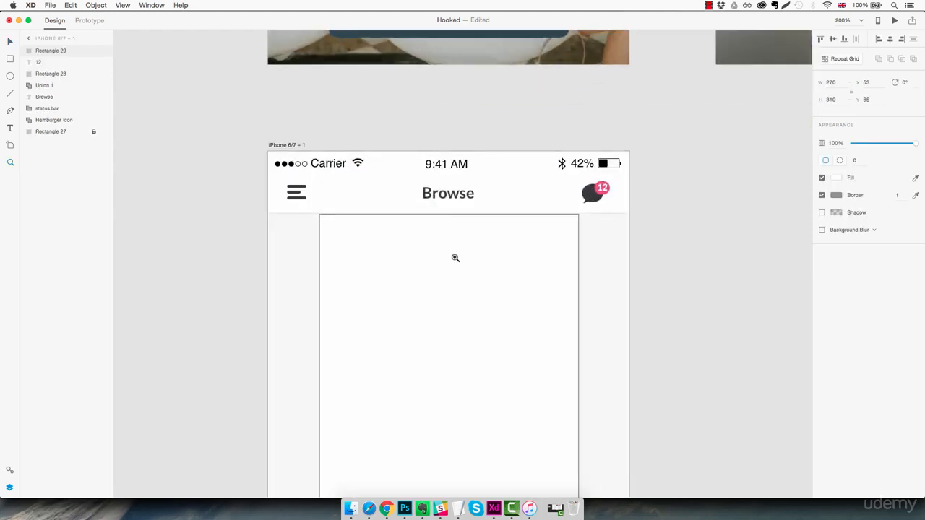
{"action": "key", "text": "Up"}
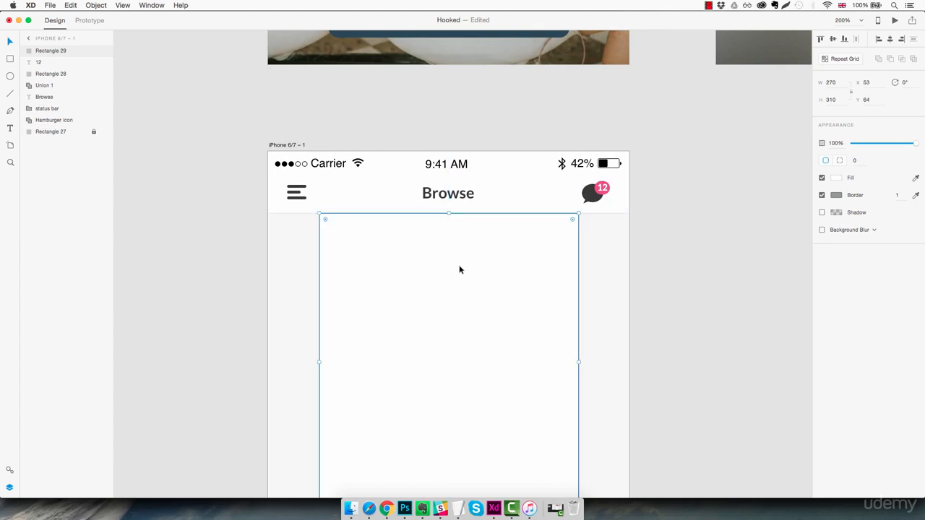
{"action": "key", "text": "shift+Down"}
{"action": "key", "text": "shift+Down"}
{"action": "key", "text": "shift+Down"}
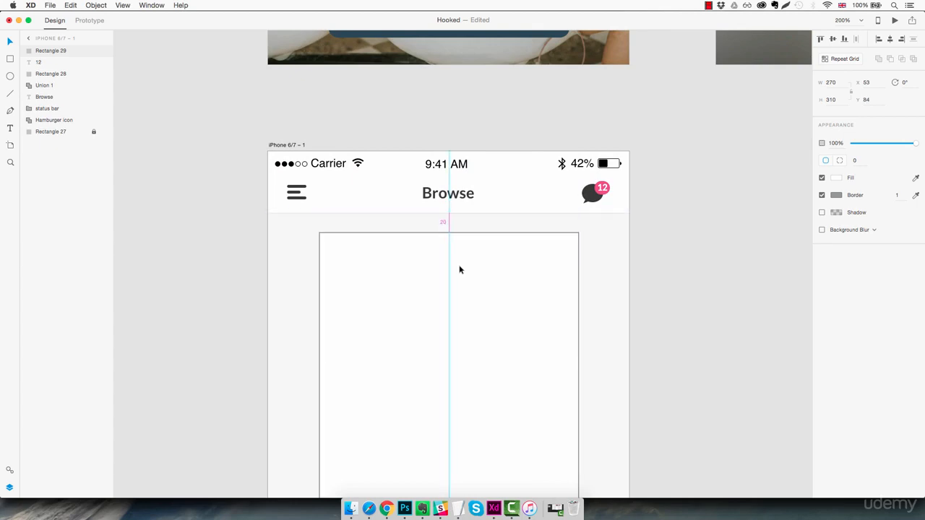
{"action": "key", "text": "Down"}
{"action": "key", "text": "Down"}
{"action": "key", "text": "Down"}
{"action": "key", "text": "Down"}
{"action": "key", "text": "Down"}
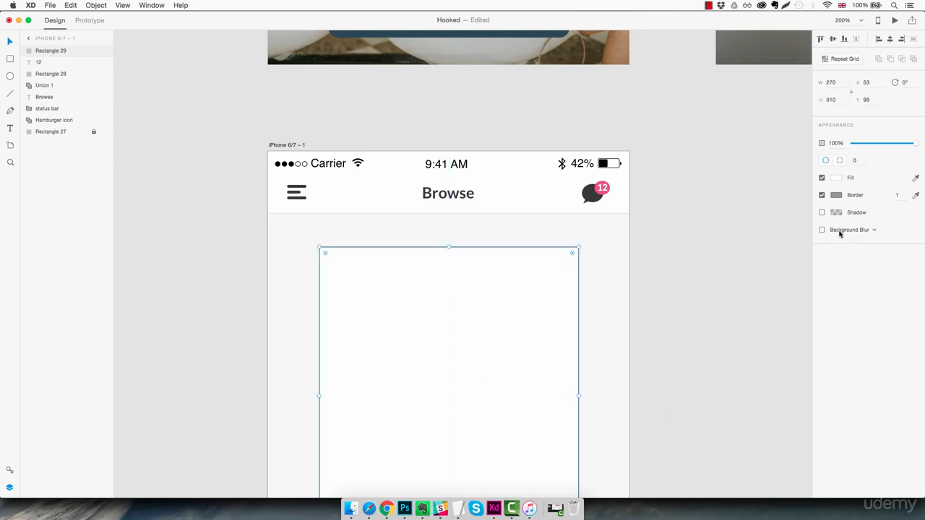
- Change the rectangle's border colour to a light grey
{"action": "left_click", "coordinate": [837, 196]}
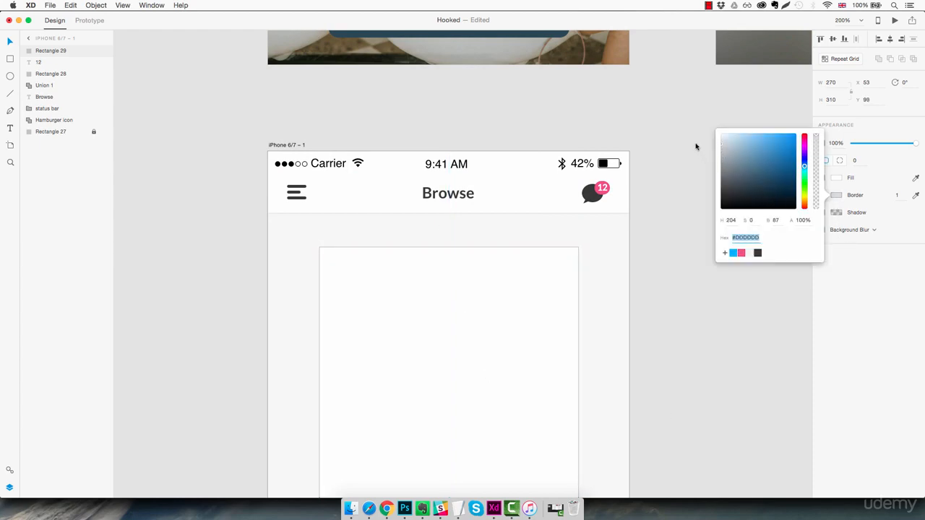
{"action": "type", "text": "E2E2E2"}
{"action": "key", "text": "Return"}
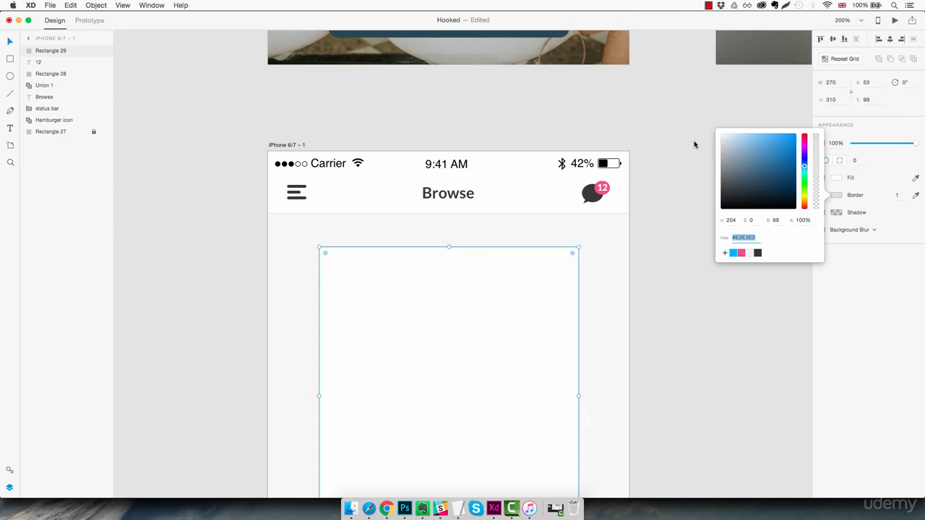
{"action": "key", "text": "Up"}
{"action": "key", "text": "Up"}
{"action": "left_click", "coordinate": [677, 201]}
{"action": "scroll", "coordinate": [670, 162], "scroll_direction": "down", "scroll_amount": 5}
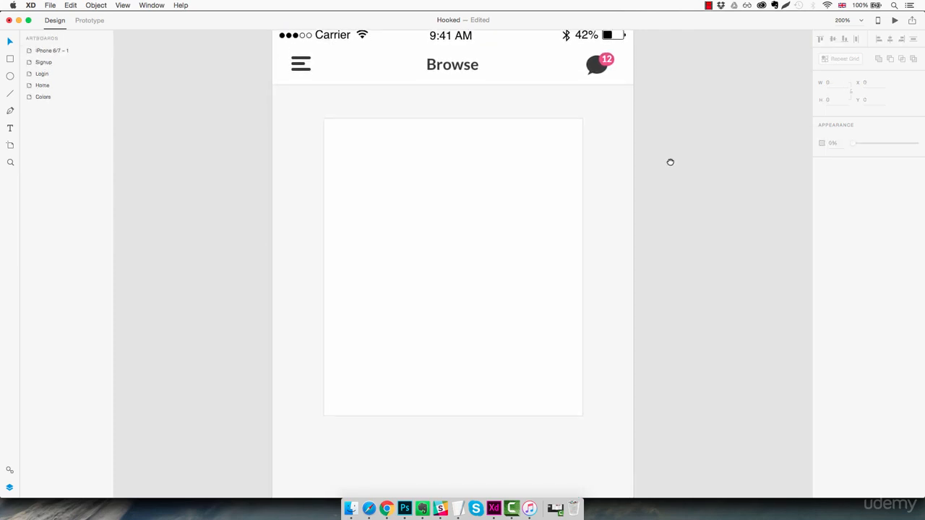
- Add a shadow to the white card with X 0, Y 2 and blur 2
{"action": "left_click", "coordinate": [528, 205]}
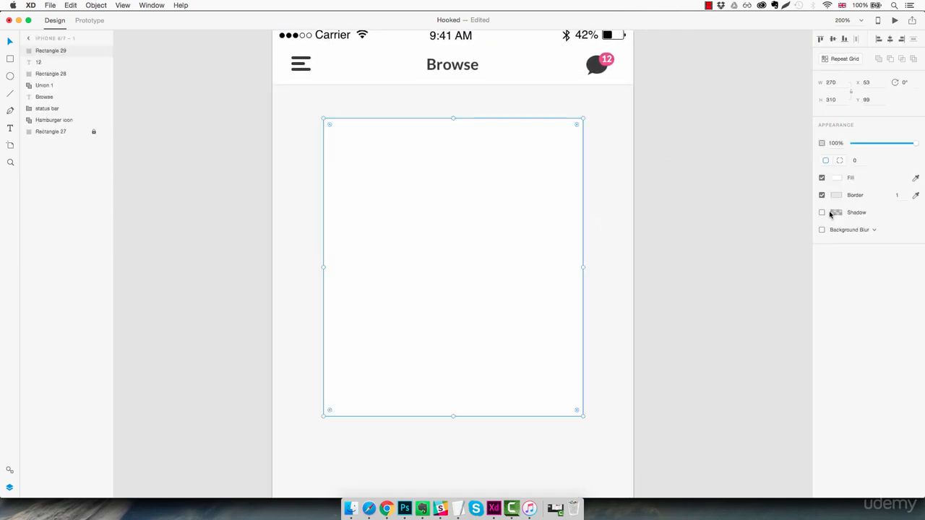
{"action": "left_click", "coordinate": [821, 213]}
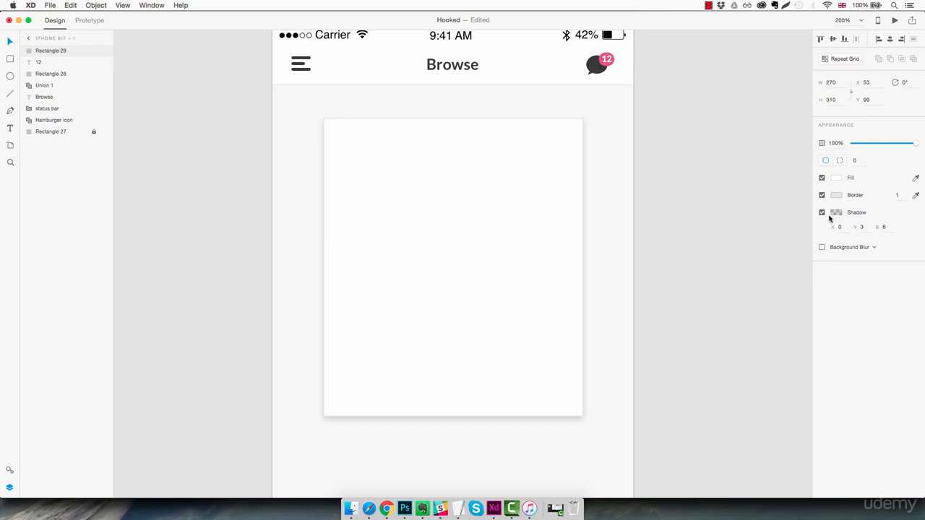
{"action": "left_click", "coordinate": [884, 227]}
{"action": "type", "text": "5"}
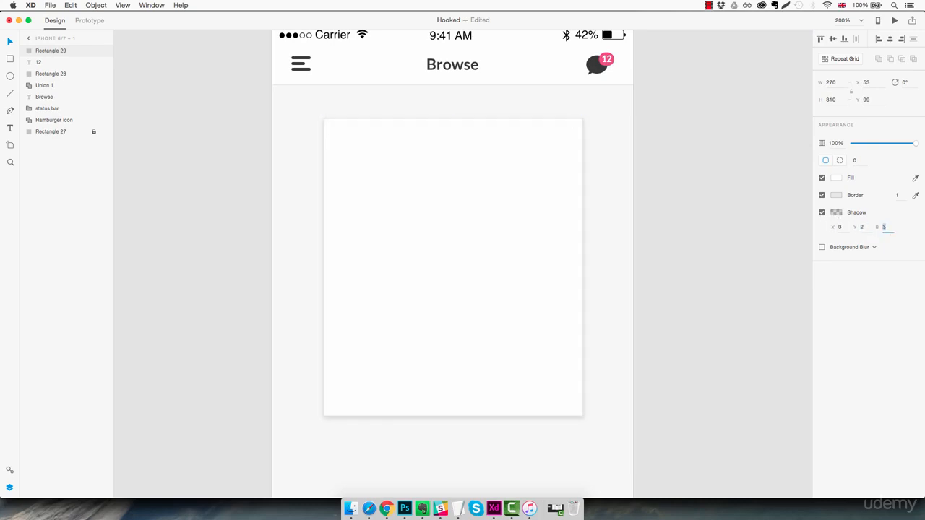
{"action": "key", "text": "Down"}
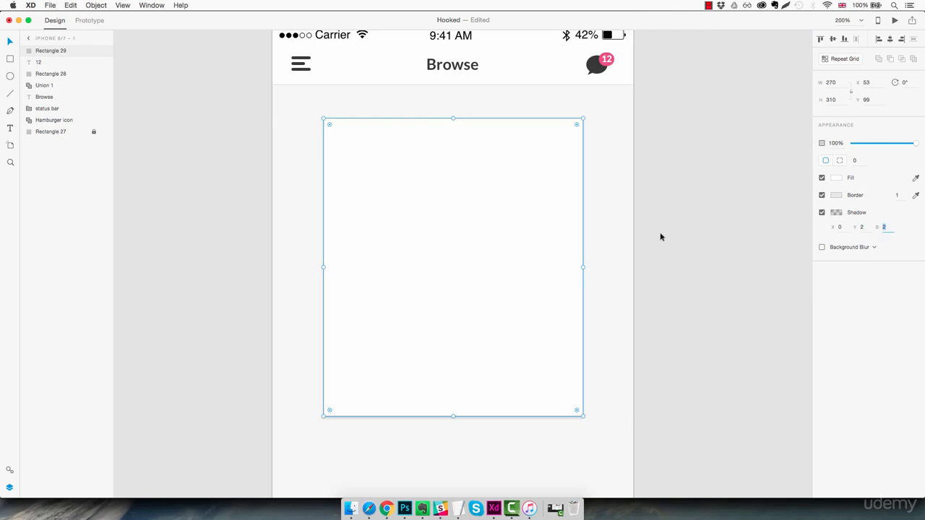
{"action": "left_click", "coordinate": [620, 237]}
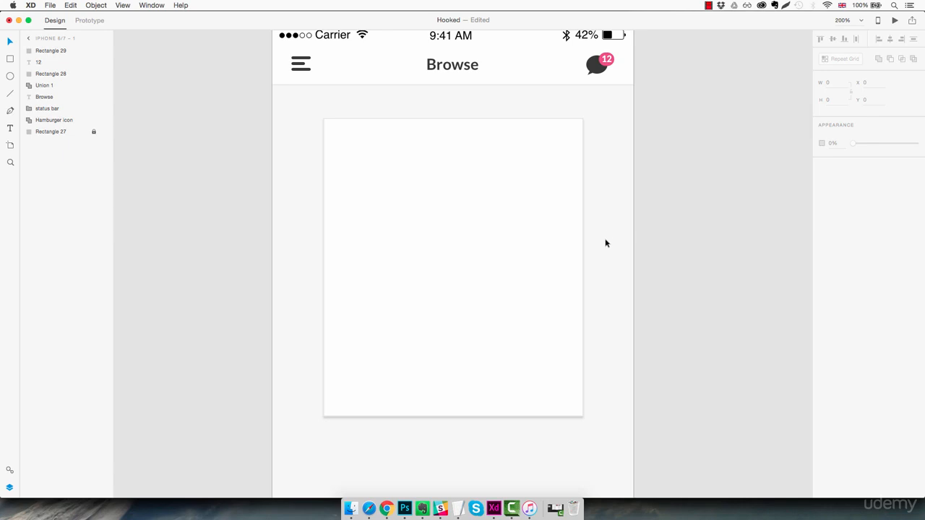
- Duplicate the white card in place and fill the copy with pink #FF9D9D
{"action": "left_click", "coordinate": [492, 200]}
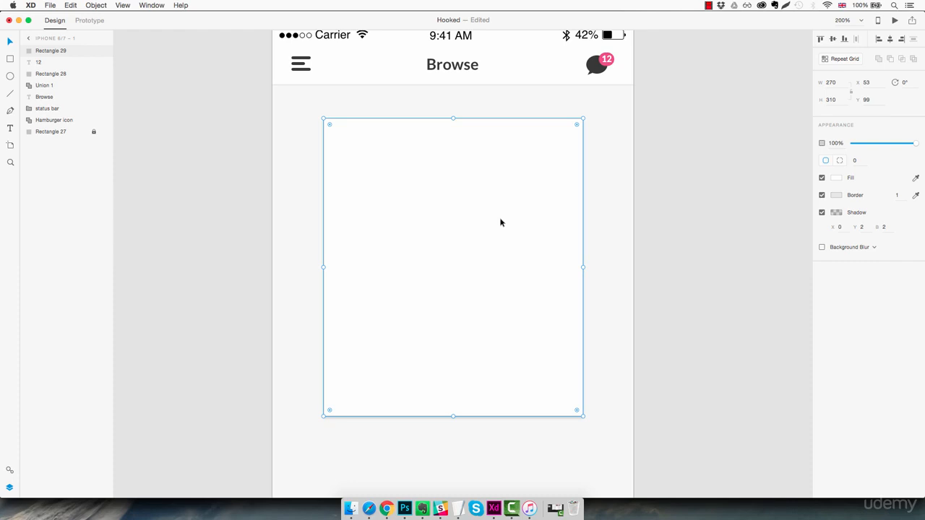
{"action": "key", "text": "super+d"}
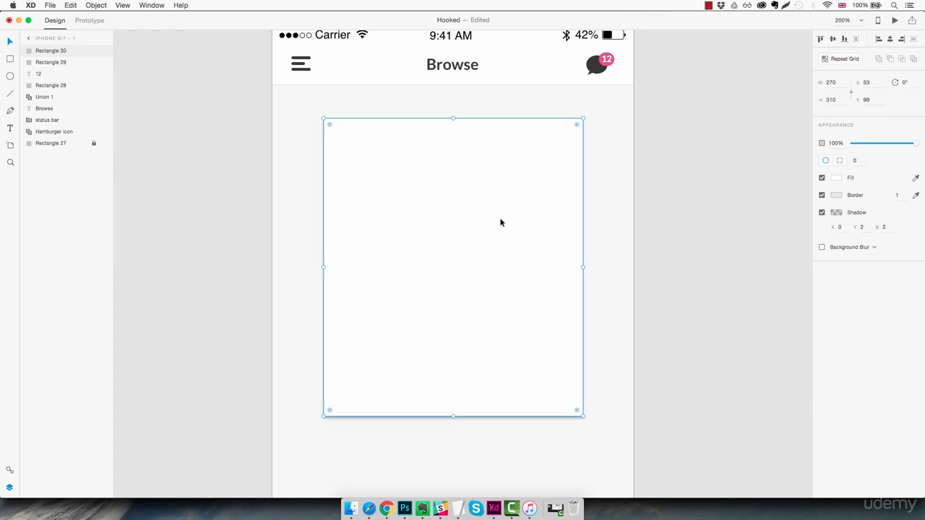
{"action": "left_click", "coordinate": [836, 178]}
{"action": "left_click_drag", "start_coordinate": [761, 150], "coordinate": [751, 122]}
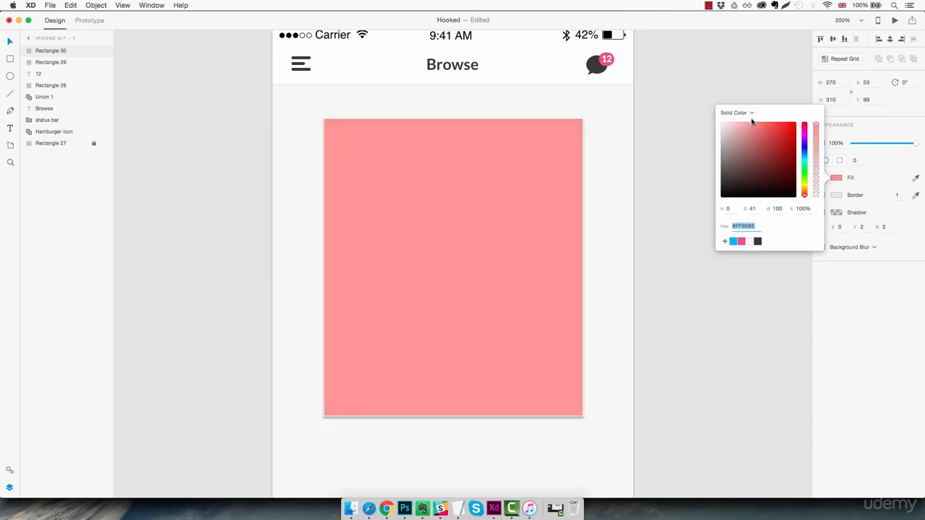
{"action": "left_click", "coordinate": [685, 305]}
- Remove the border and shadow from the pink rectangle
{"action": "left_click", "coordinate": [557, 232]}
{"action": "left_click", "coordinate": [822, 195]}
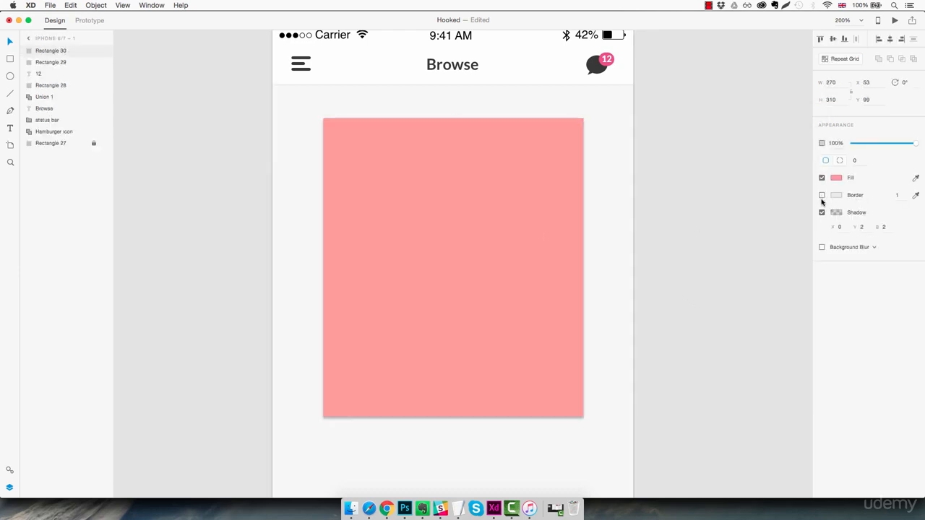
{"action": "left_click", "coordinate": [821, 212]}
{"action": "left_click", "coordinate": [503, 224]}
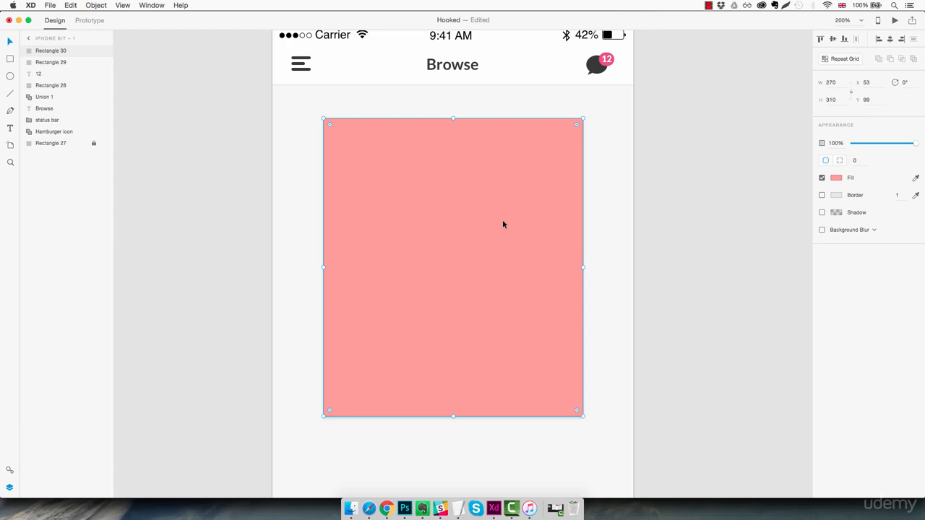
- Shrink the pink rectangle proportionally about its centre to 220 by 252, leaving a white frame around it
{"action": "key", "text": "alt"}
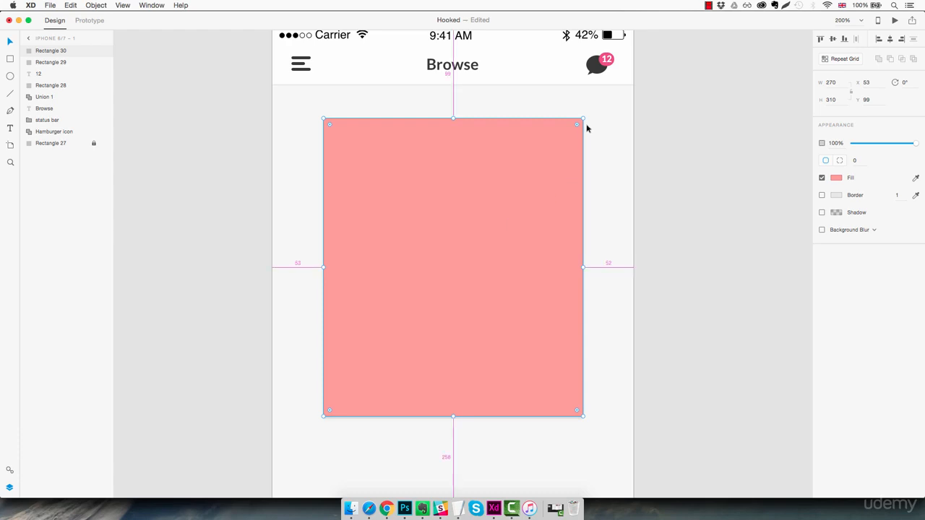
{"action": "left_click_drag", "start_coordinate": [583, 118], "coordinate": [570, 149]}
{"action": "left_click", "coordinate": [603, 158]}
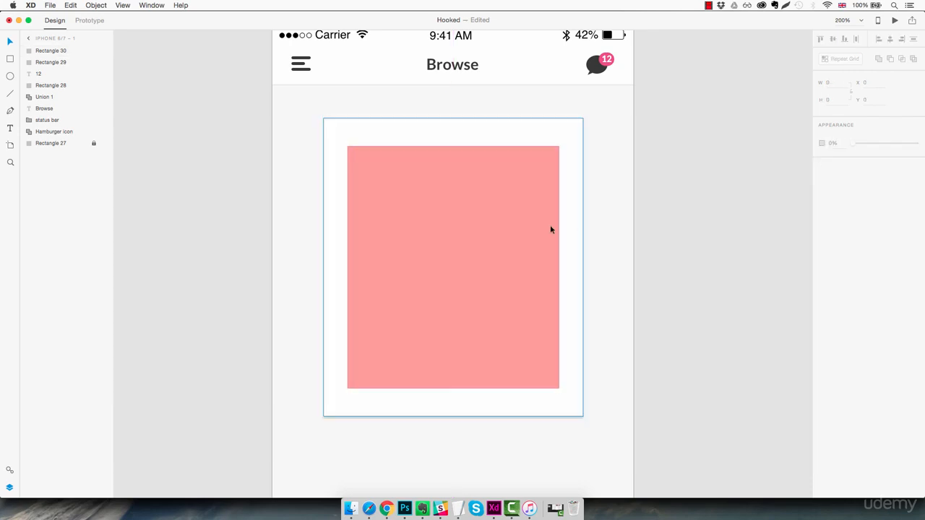
- Switch to Finder, preview guy.jpg in the Assets folder and place it as the pink rectangle's image fill
{"action": "left_click", "coordinate": [350, 509]}
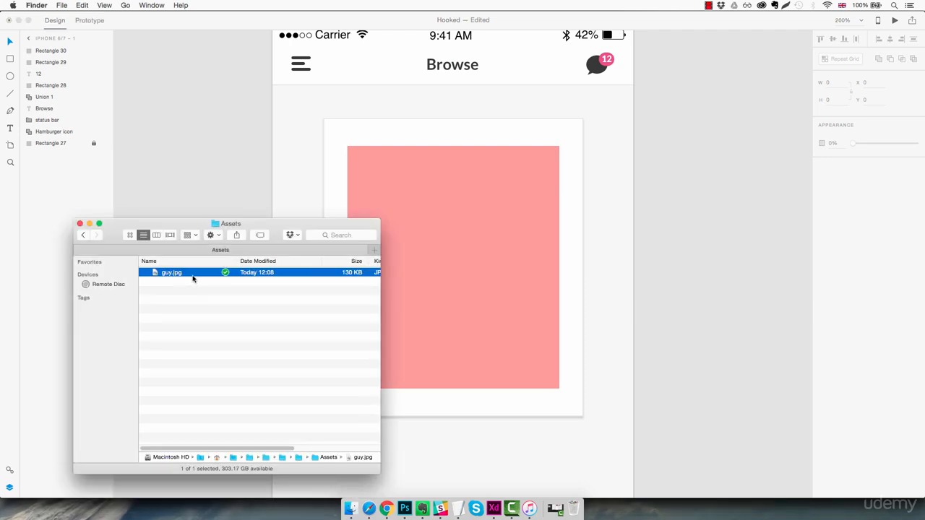
{"action": "key", "text": "space"}
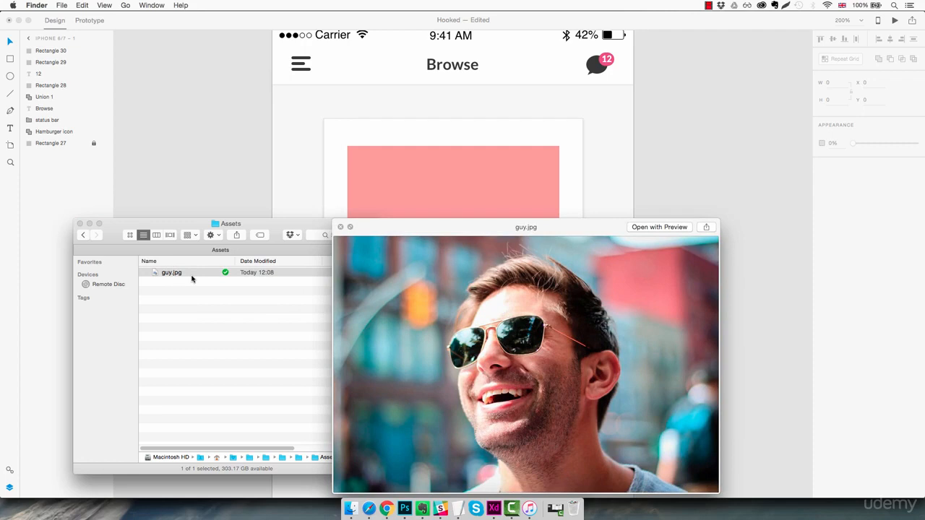
{"action": "key", "text": "space"}
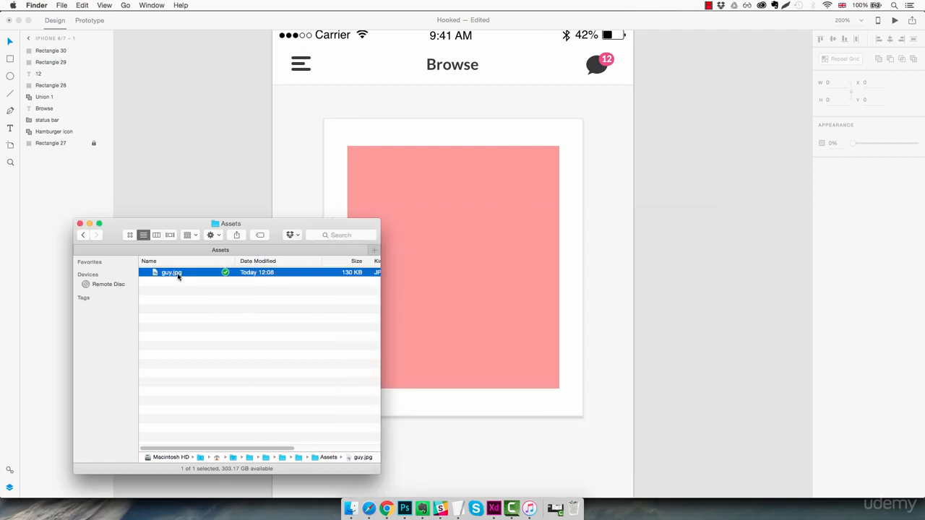
{"action": "left_click_drag", "start_coordinate": [181, 281], "coordinate": [471, 254]}
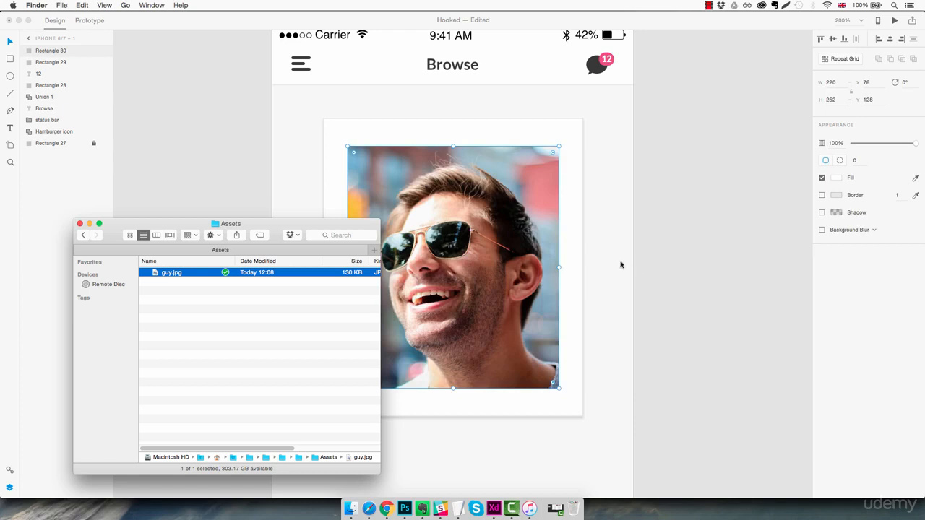
{"action": "left_click", "coordinate": [616, 262]}
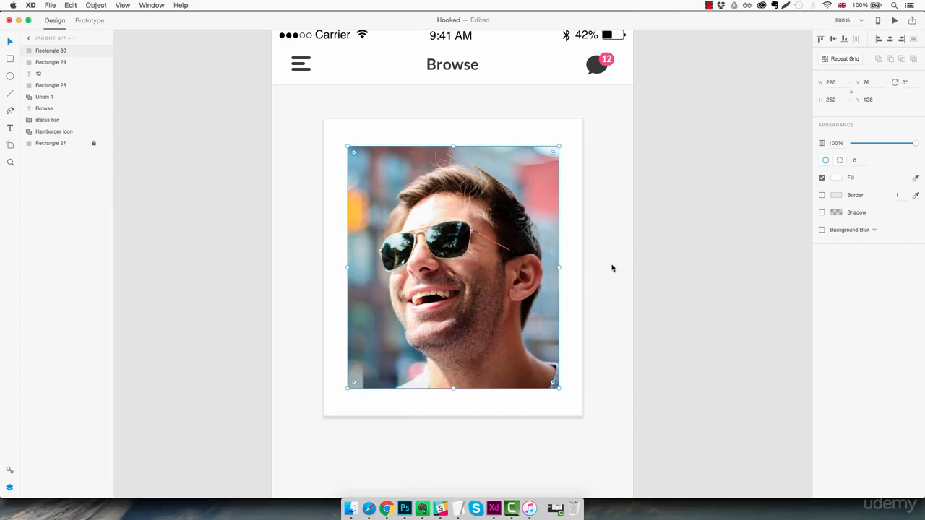
{"action": "left_click", "coordinate": [613, 266]}
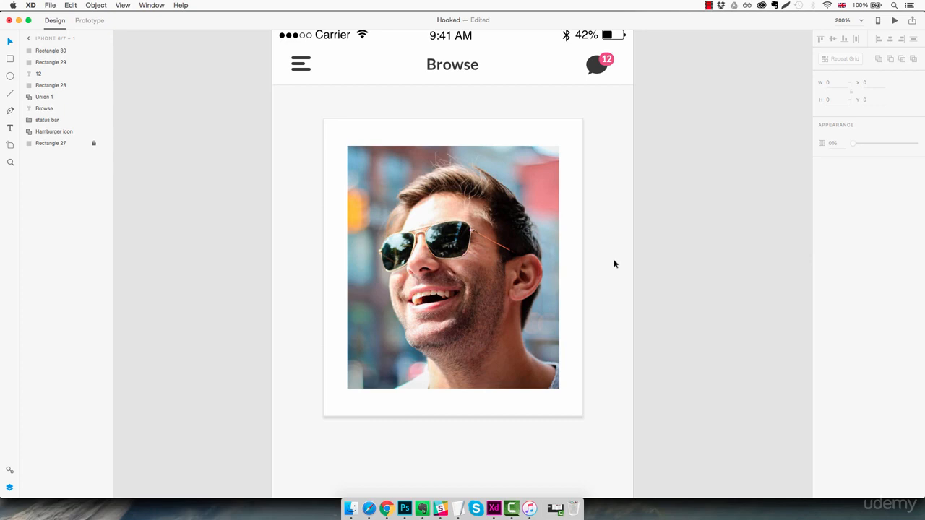
- Duplicate the white card, move the copy beneath the original in the layer order and rotate it 4°
{"action": "left_click", "coordinate": [576, 189]}
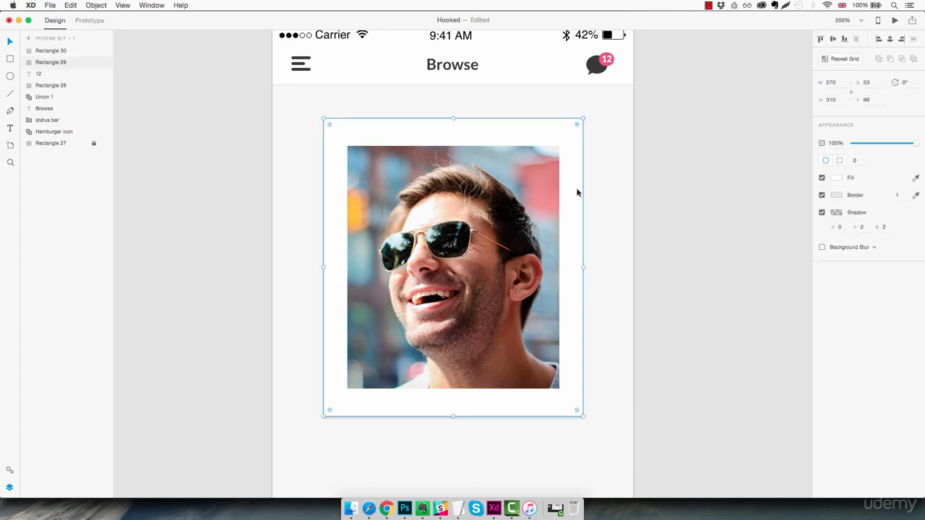
{"action": "key", "text": "super+d"}
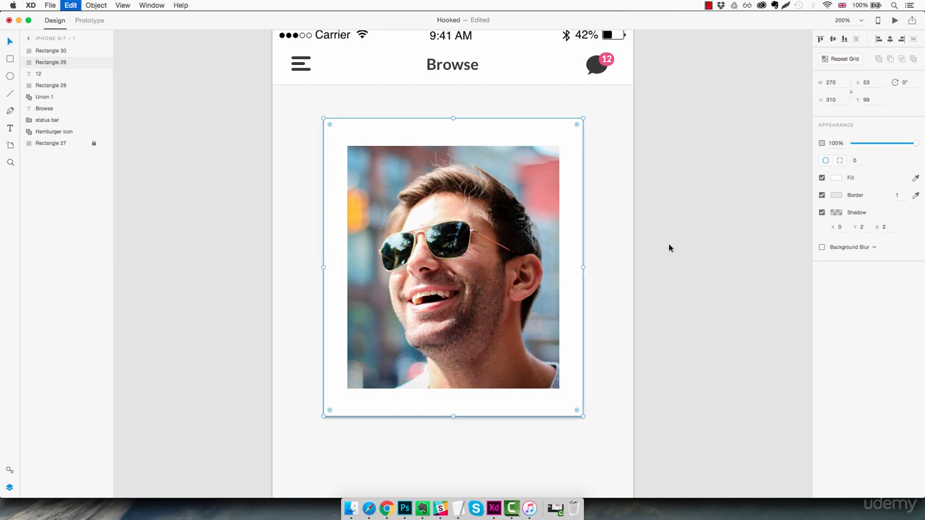
{"action": "left_click_drag", "start_coordinate": [72, 66], "coordinate": [68, 84]}
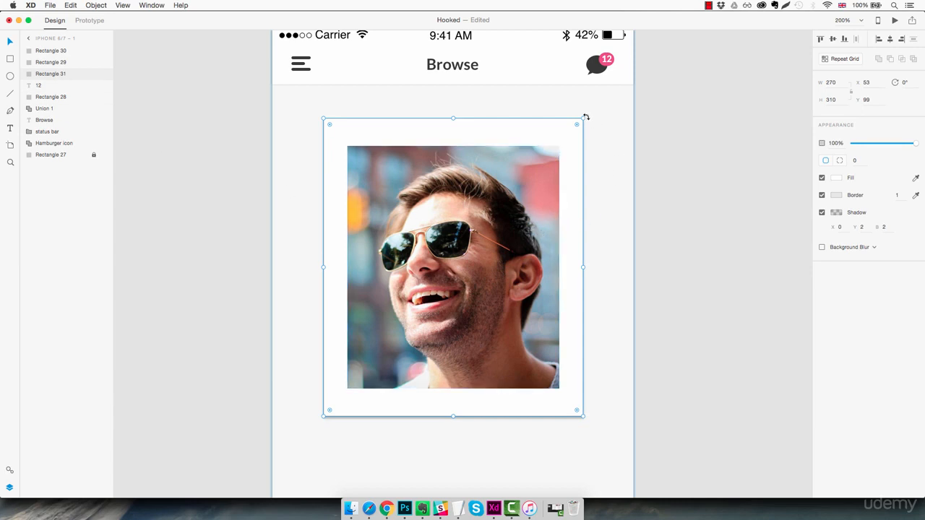
{"action": "left_click_drag", "start_coordinate": [585, 116], "coordinate": [594, 126]}
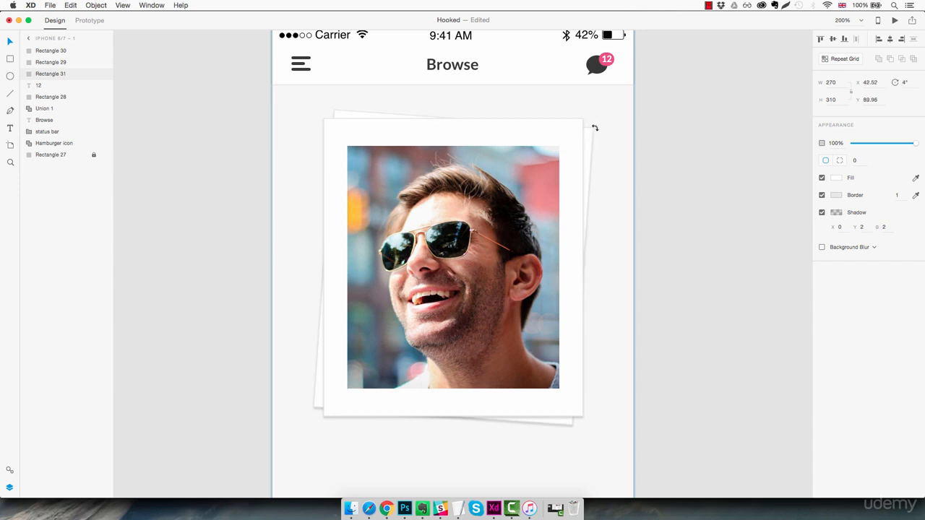
{"action": "left_click_drag", "start_coordinate": [594, 127], "coordinate": [595, 128]}
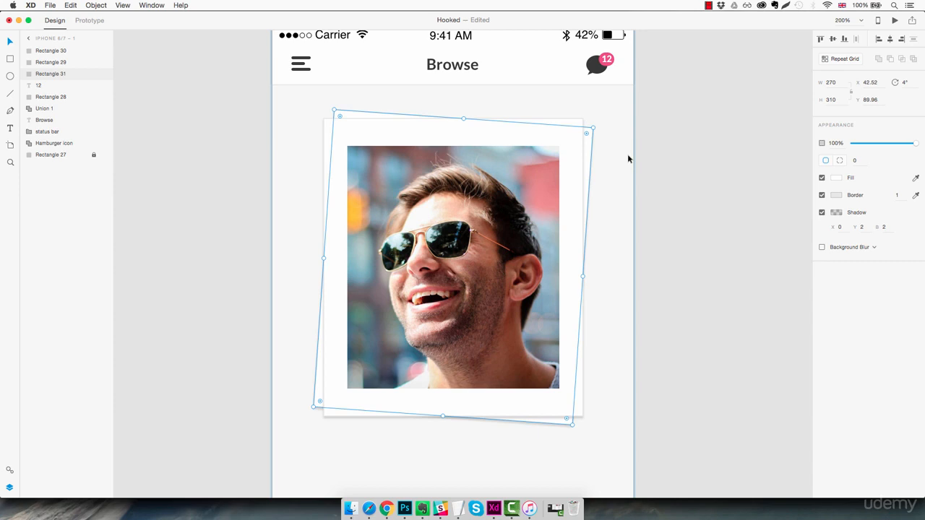
- Duplicate the tilted white card, move the copy beneath it in the layer order and rotate the copy to 356°
{"action": "key", "text": "super+d"}
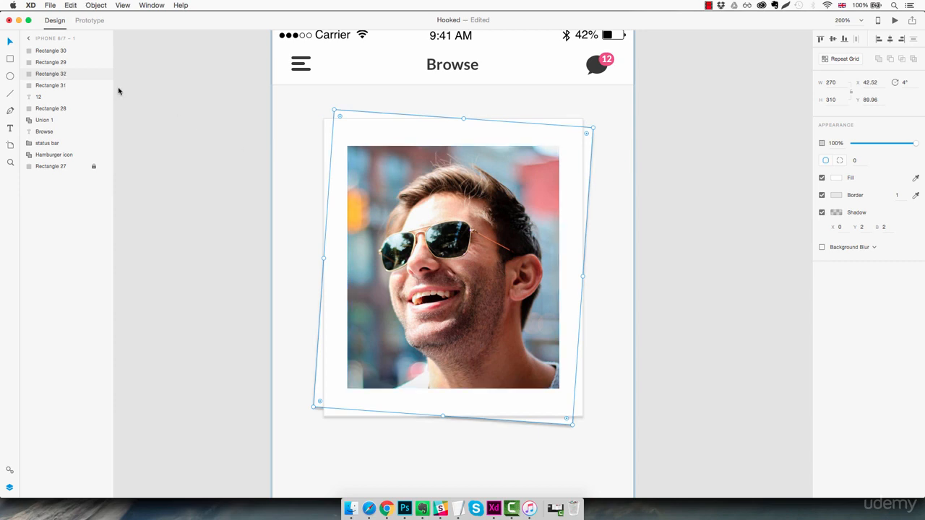
{"action": "left_click_drag", "start_coordinate": [70, 75], "coordinate": [71, 92]}
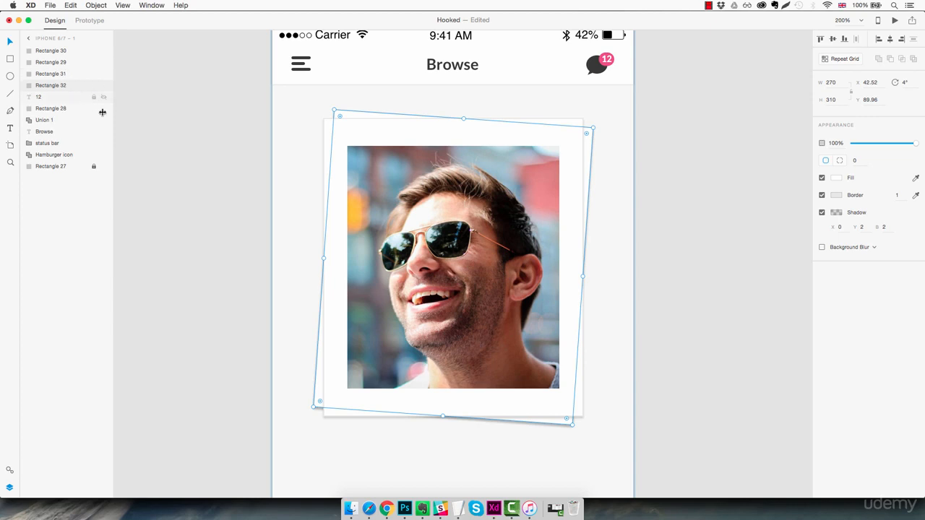
{"action": "left_click_drag", "start_coordinate": [595, 126], "coordinate": [576, 107]}
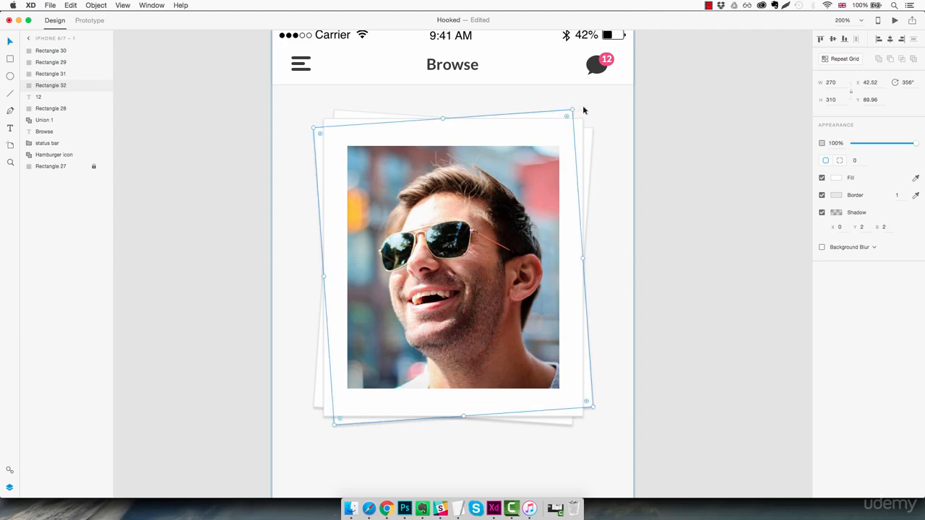
{"action": "left_click", "coordinate": [620, 136]}
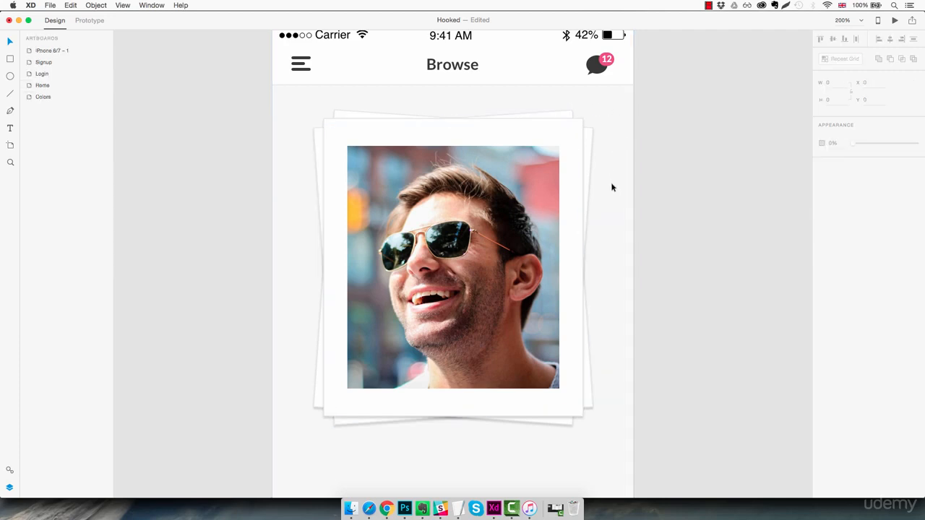
- Rename the iPhone 6/7 – 1 artboard as Browse
{"action": "key", "text": "super+minus"}
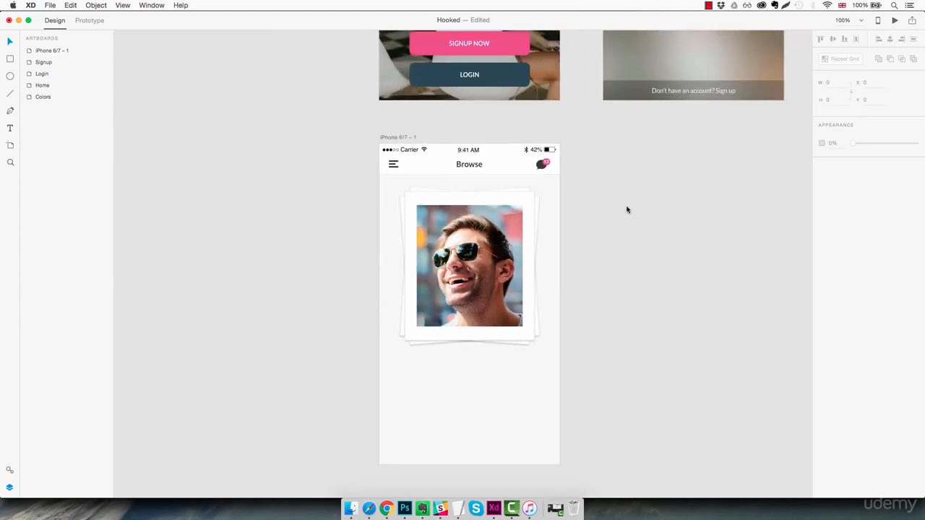
{"action": "double_click", "coordinate": [56, 51]}
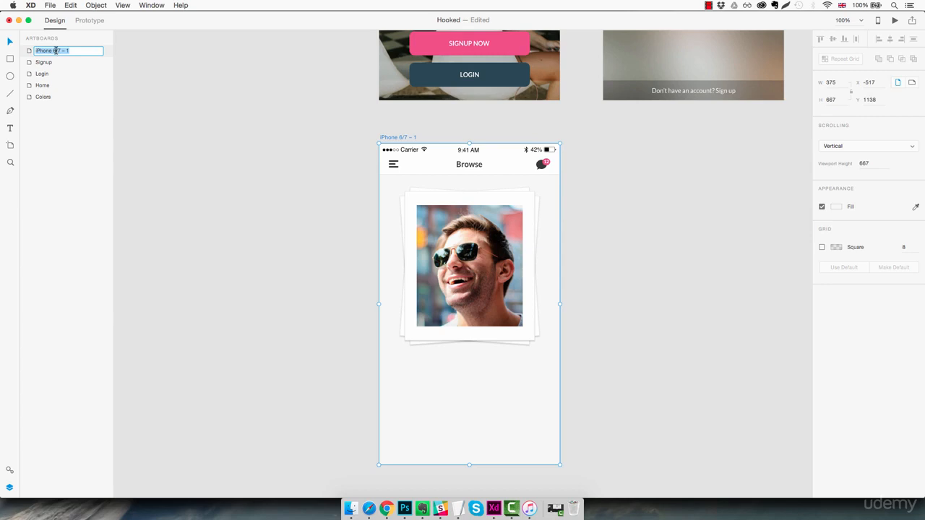
{"action": "type", "text": "Browse"}
{"action": "key", "text": "Return"}
- Group the hamburger icon, Browse title and chat icon with its badge, and name the group Header
{"action": "left_click", "coordinate": [496, 162]}
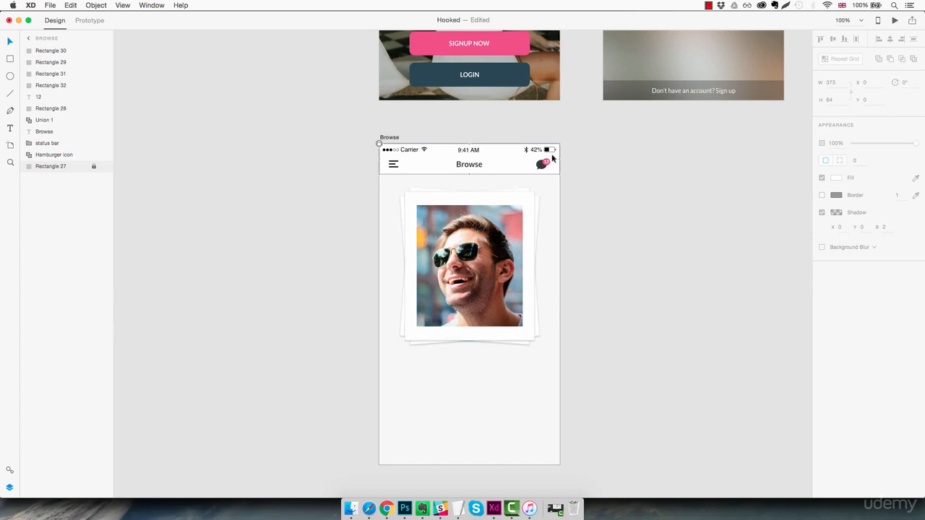
{"action": "left_click_drag", "start_coordinate": [556, 154], "coordinate": [389, 168]}
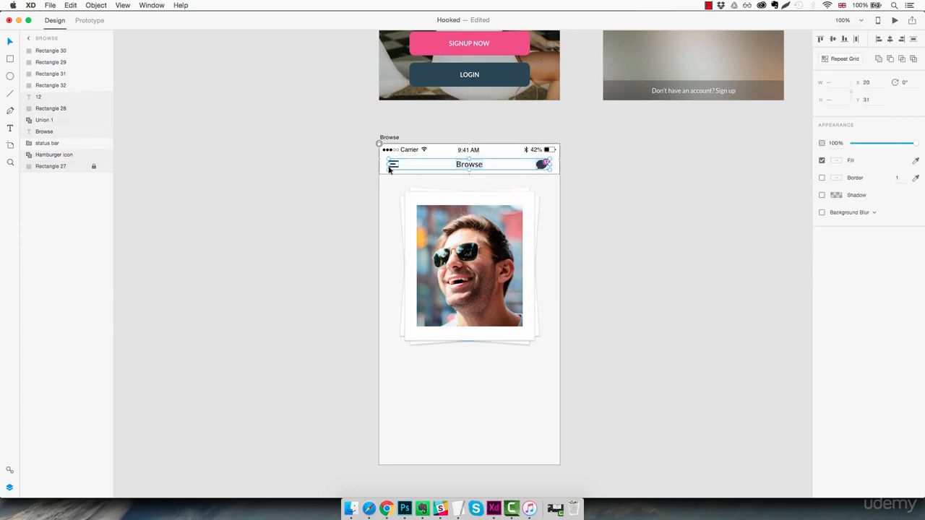
{"action": "key", "text": "super+g"}
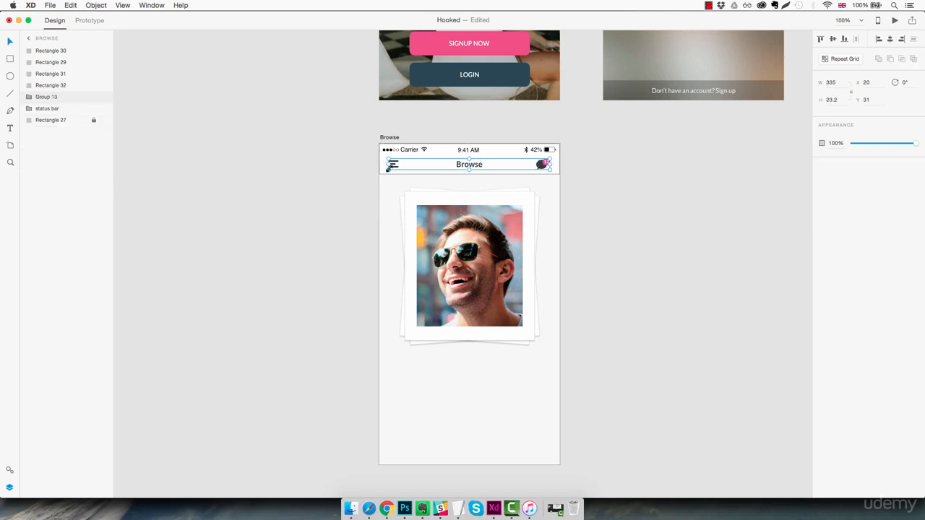
{"action": "double_click", "coordinate": [47, 97]}
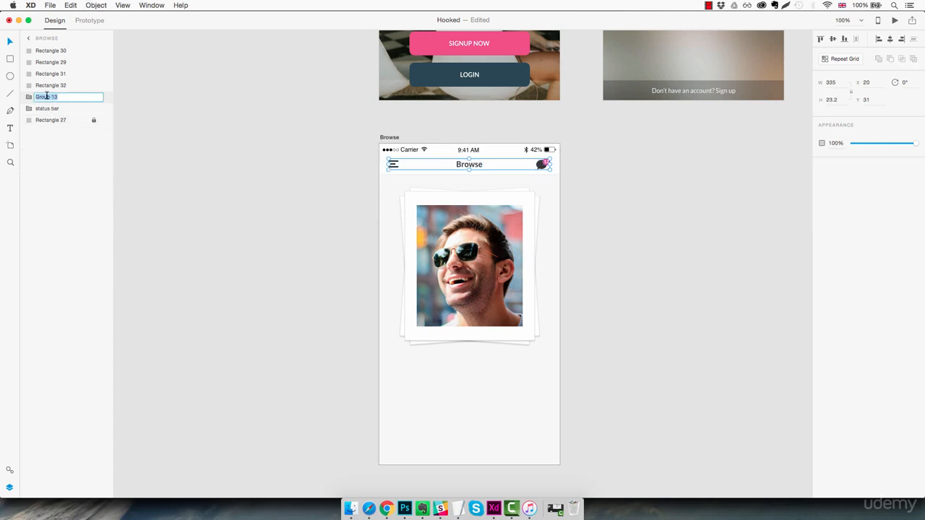
{"action": "type", "text": "Header"}
{"action": "key", "text": "Return"}
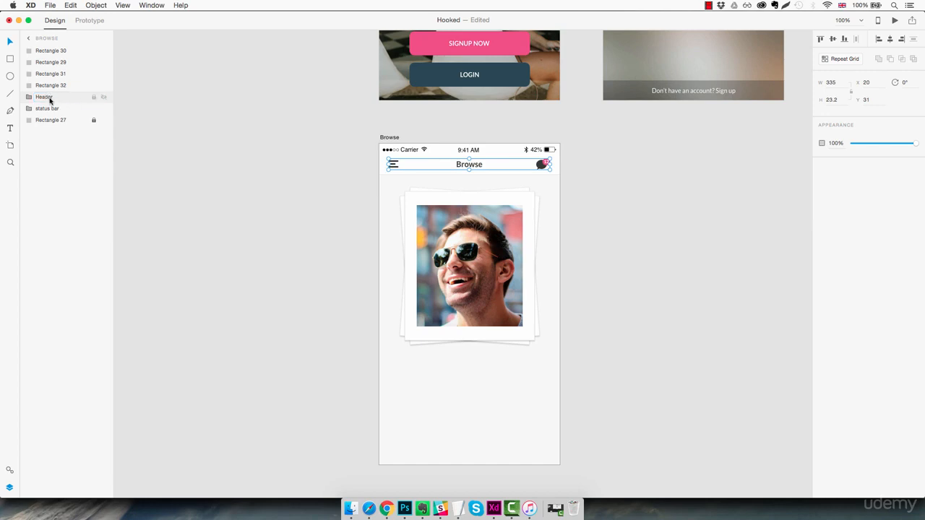
- Move the status bar and Header groups above the photo card rectangles in the layer order
{"action": "left_click_drag", "start_coordinate": [52, 109], "coordinate": [61, 62]}
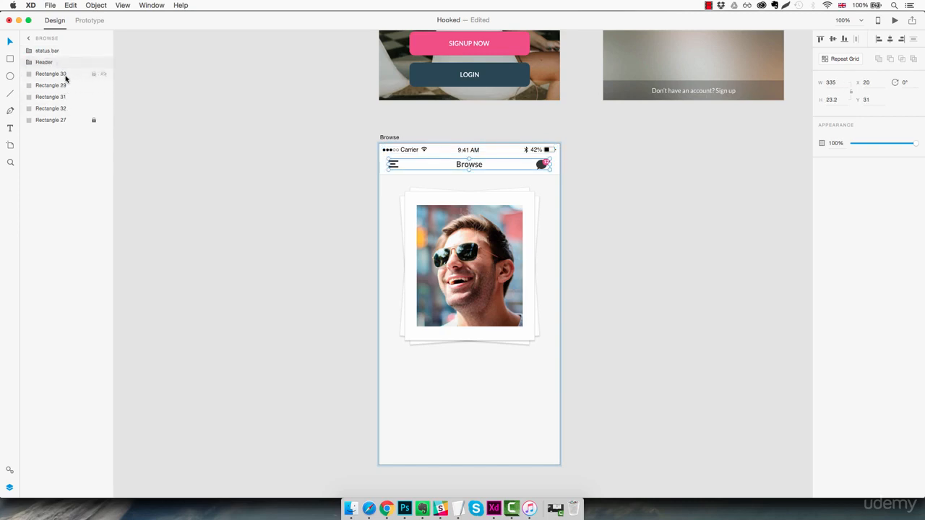
{"action": "left_click", "coordinate": [65, 78]}
{"action": "left_click", "coordinate": [65, 87]}
{"action": "left_click", "coordinate": [59, 122]}
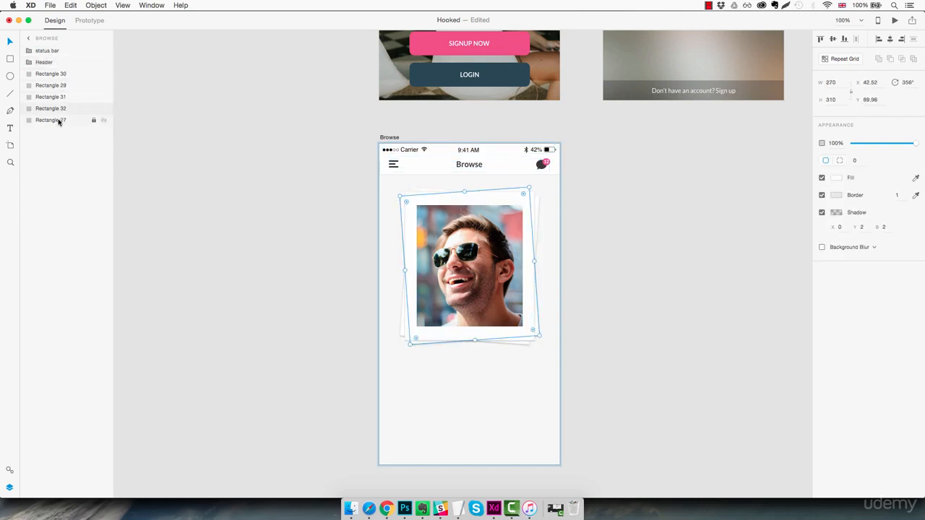
{"action": "left_click", "coordinate": [59, 121]}
{"action": "left_click", "coordinate": [447, 366]}
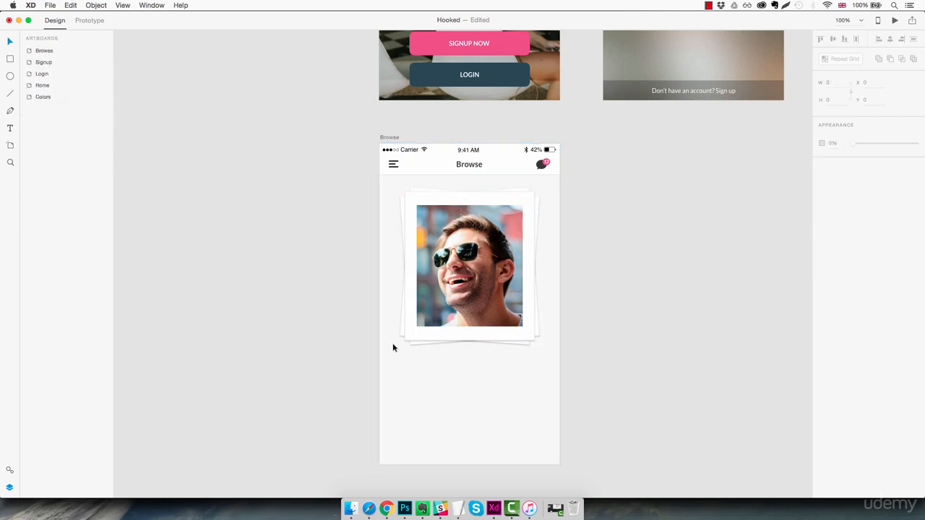
- Group the profile photo with its three white cards and name the group Photo frame
{"action": "left_click", "coordinate": [417, 254]}
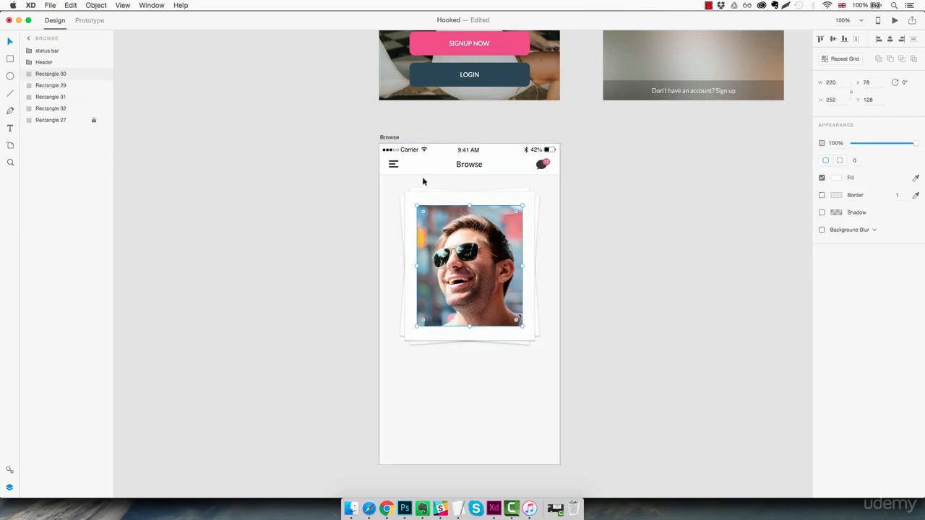
{"action": "left_click_drag", "start_coordinate": [401, 180], "coordinate": [545, 343]}
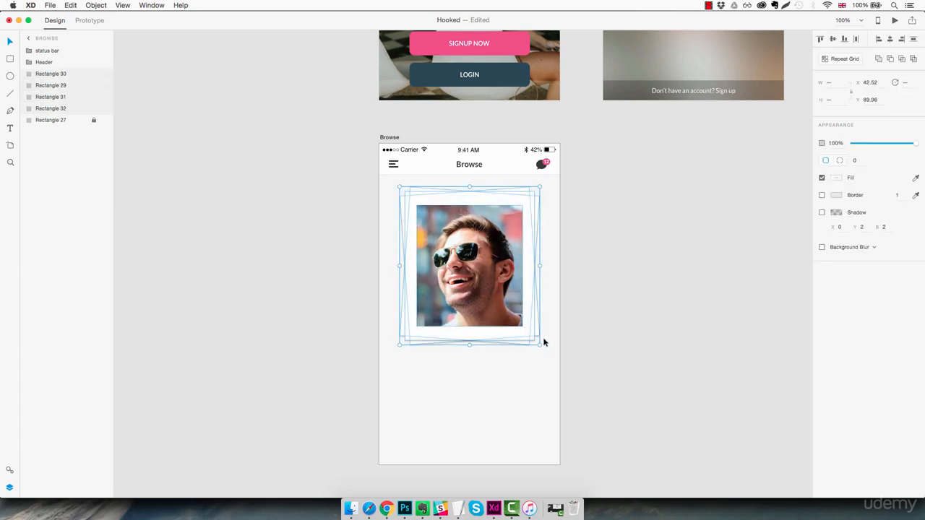
{"action": "key", "text": "super+g"}
{"action": "double_click", "coordinate": [46, 74]}
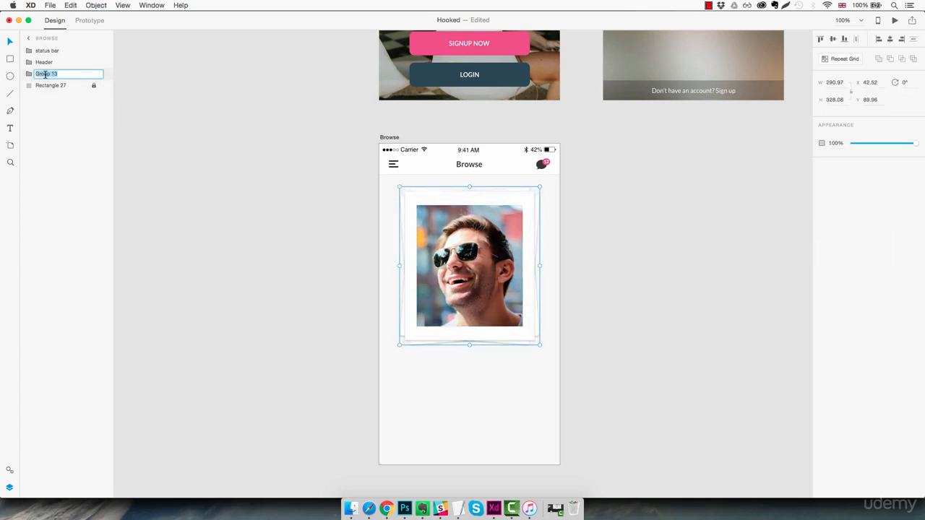
{"action": "type", "text": "Photo frame"}
{"action": "key", "text": "Return"}
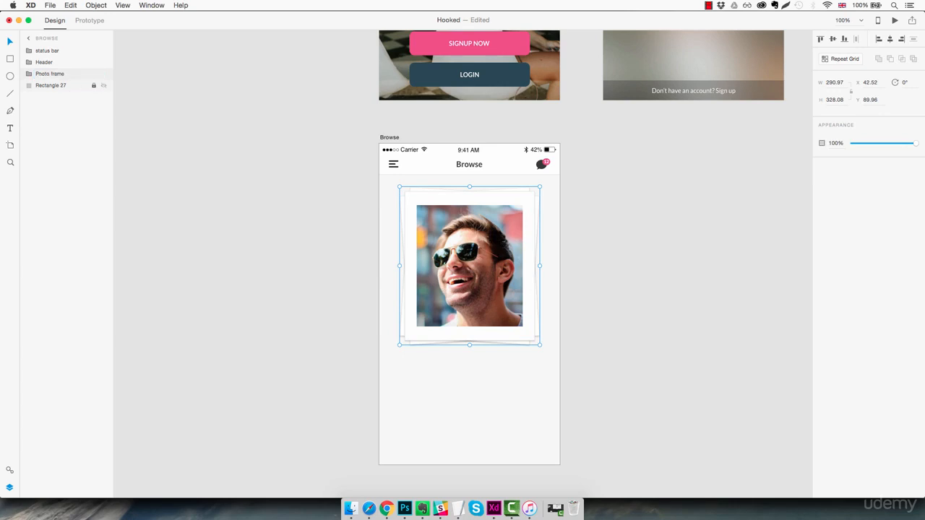
{"action": "scroll", "coordinate": [482, 288], "scroll_direction": "right", "scroll_amount": 1}
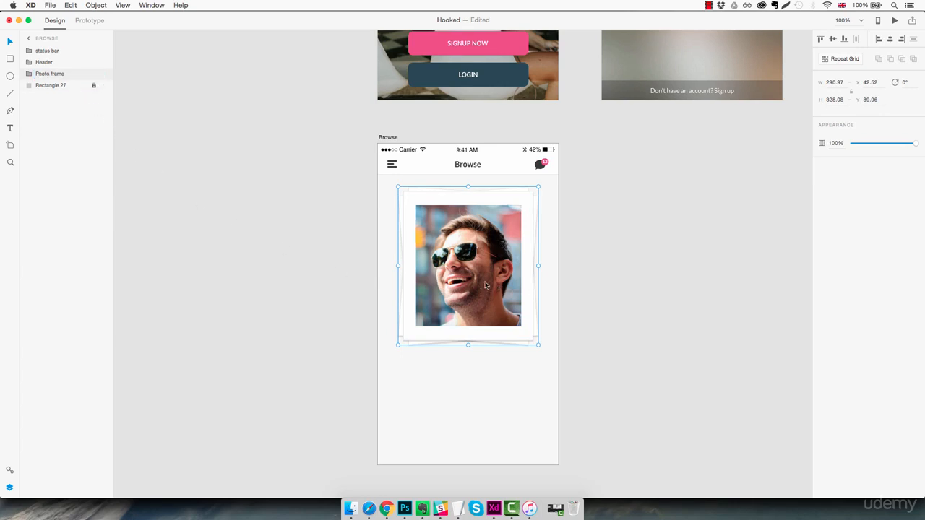
{"action": "left_click", "coordinate": [586, 348]}
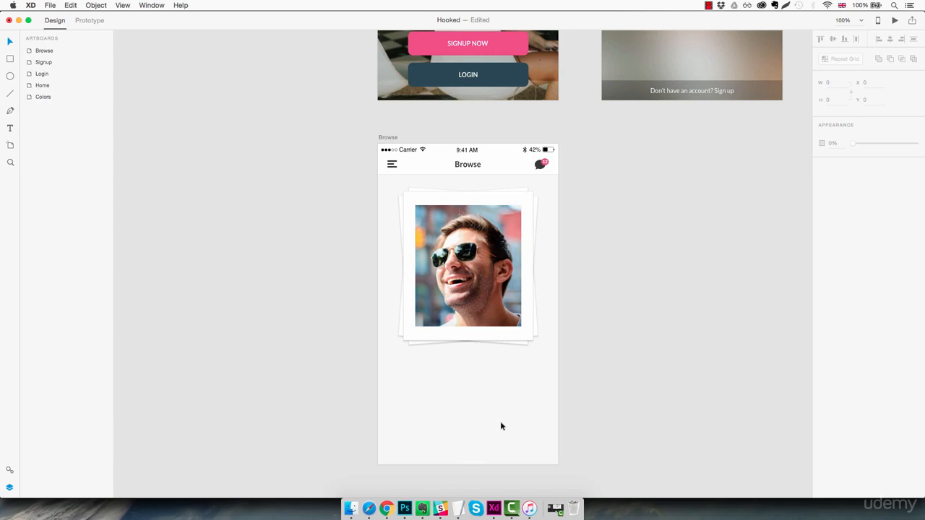
- Draw a white rectangle about 387 by 193 across the artboard's lower end and give it a light grey #E0E0E0 border
{"action": "key", "text": "r"}
{"action": "left_click_drag", "start_coordinate": [375, 376], "coordinate": [505, 440]}
{"action": "left_click_drag", "start_coordinate": [553, 457], "coordinate": [563, 470]}
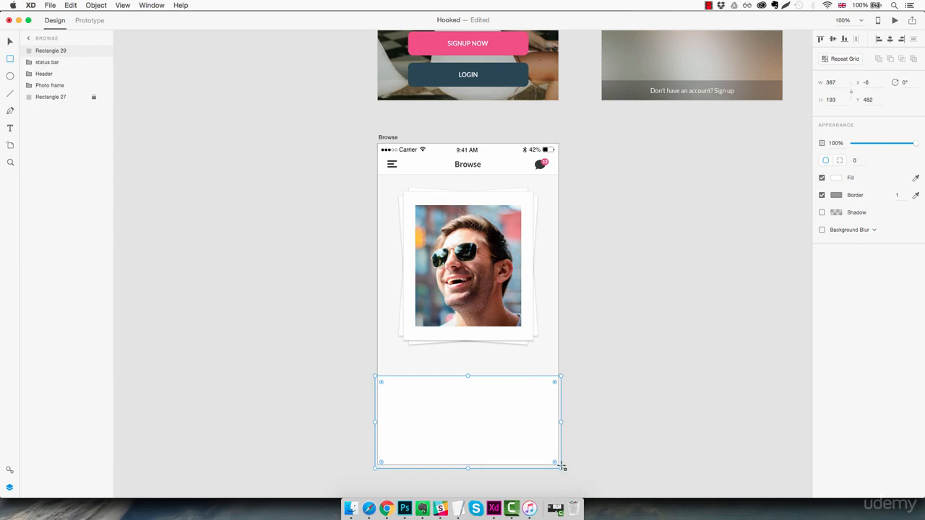
{"action": "left_click", "coordinate": [839, 198]}
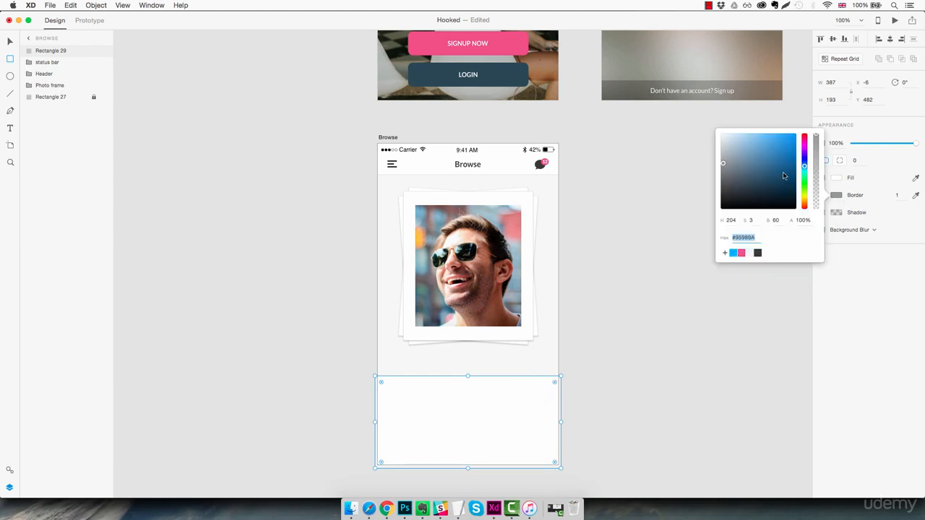
{"action": "left_click_drag", "start_coordinate": [784, 176], "coordinate": [706, 143]}
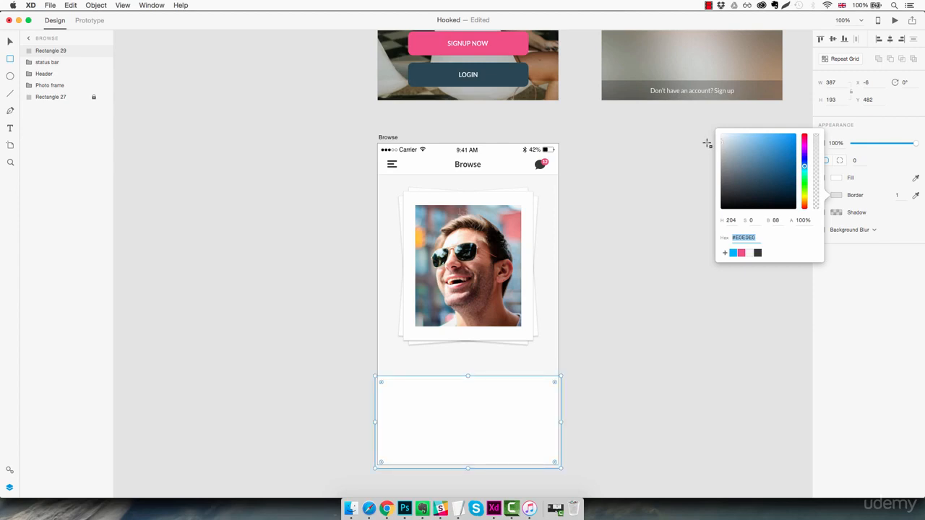
{"action": "left_click", "coordinate": [611, 396]}
{"action": "left_click", "coordinate": [607, 396]}
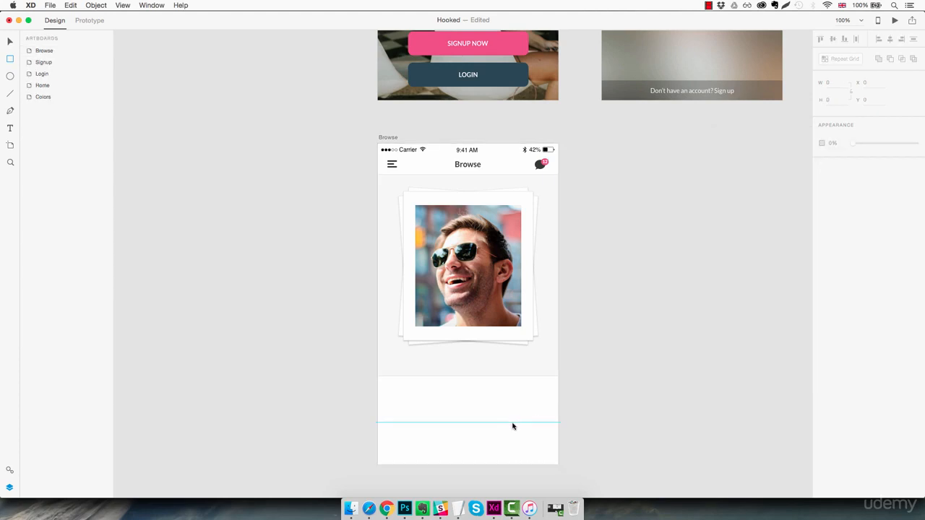
- Draw a vertical line about 79 long on the artboard's centre axis, crossing the white rectangle's upper edge
{"action": "key", "text": "z"}
{"action": "left_click", "coordinate": [472, 412]}
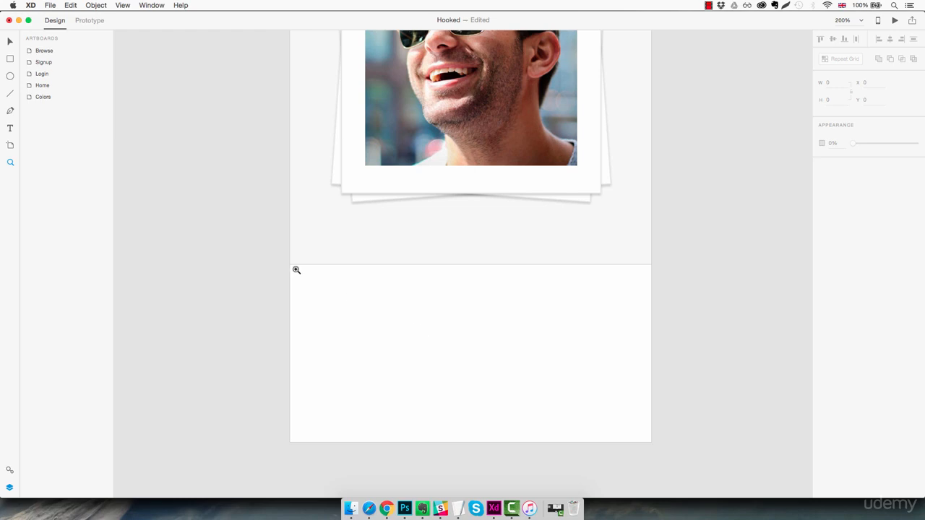
{"action": "left_click", "coordinate": [10, 94]}
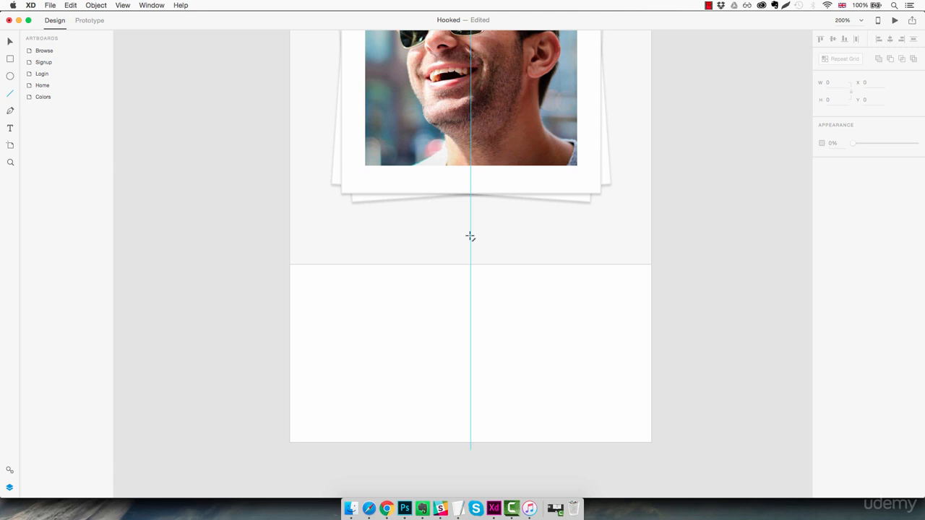
{"action": "left_click_drag", "start_coordinate": [471, 237], "coordinate": [487, 312]}
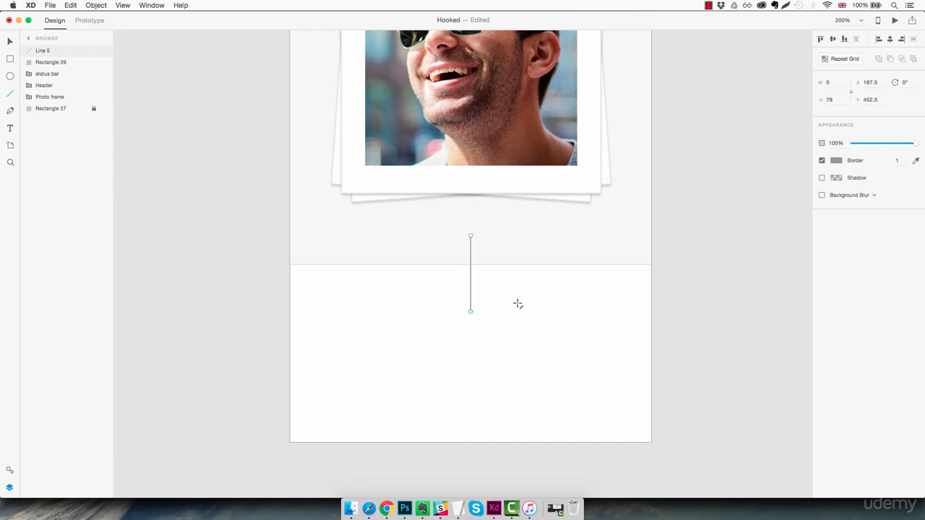
- Lower the white rectangle's upper edge to Y 500, reducing its height to 175
{"action": "key", "text": "v"}
{"action": "left_click", "coordinate": [513, 309]}
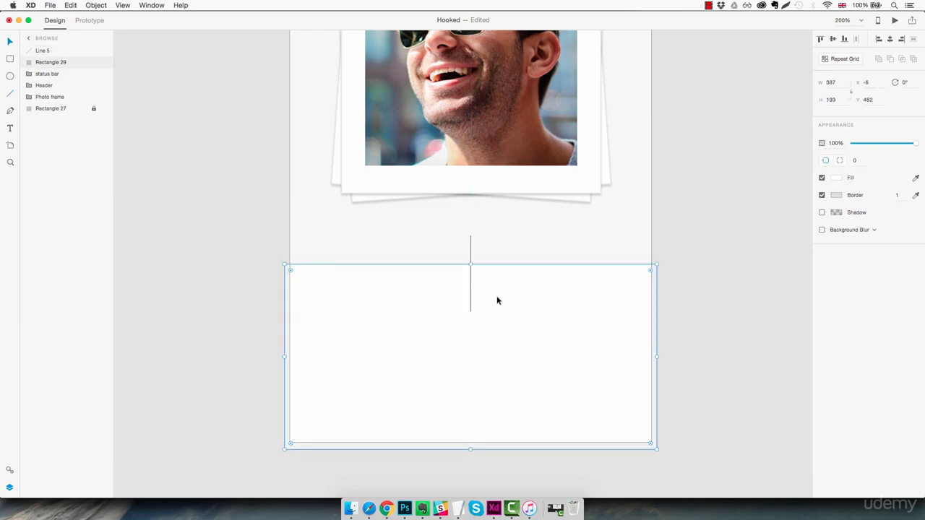
{"action": "mouse_move", "coordinate": [471, 264]}
{"action": "left_mouse_down"}
{"action": "mouse_move", "coordinate": [472, 289]}
{"action": "mouse_move", "coordinate": [473, 281]}
{"action": "left_mouse_up"}
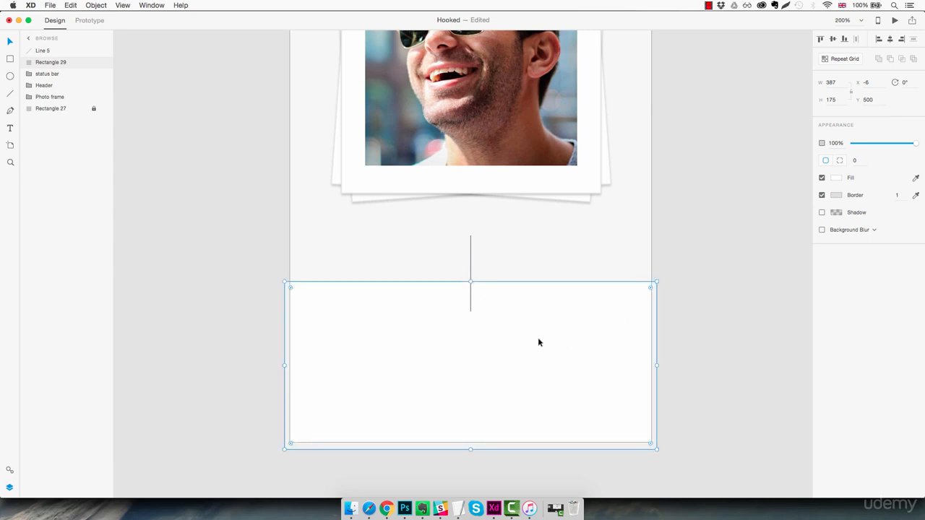
{"action": "left_click", "coordinate": [537, 274]}
{"action": "left_click", "coordinate": [522, 359]}
- Add an anchor point midway along the white rectangle's upper edge and raise it along the vertical line to Y 454.5
{"action": "double_click", "coordinate": [405, 351]}
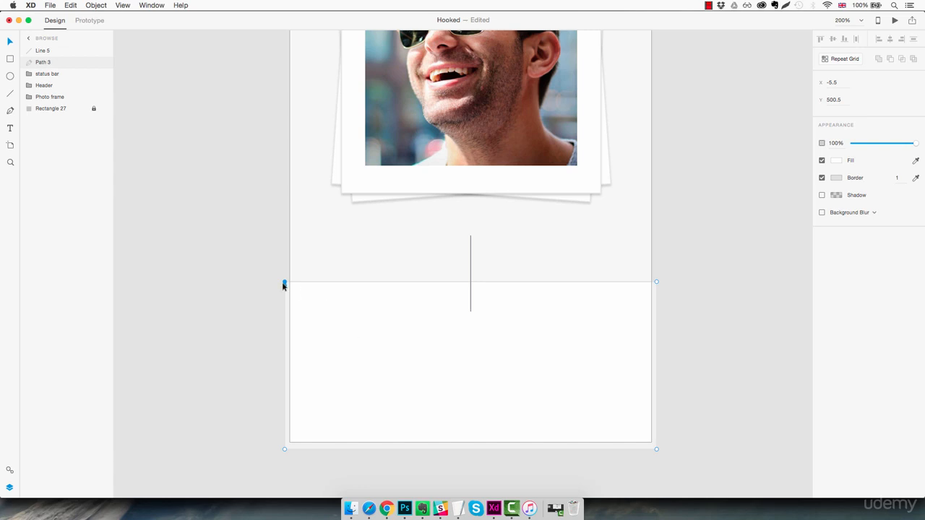
{"action": "left_click_drag", "start_coordinate": [285, 282], "coordinate": [267, 276]}
{"action": "key", "text": "super+z"}
{"action": "left_click", "coordinate": [471, 283]}
{"action": "left_click_drag", "start_coordinate": [472, 282], "coordinate": [470, 239]}
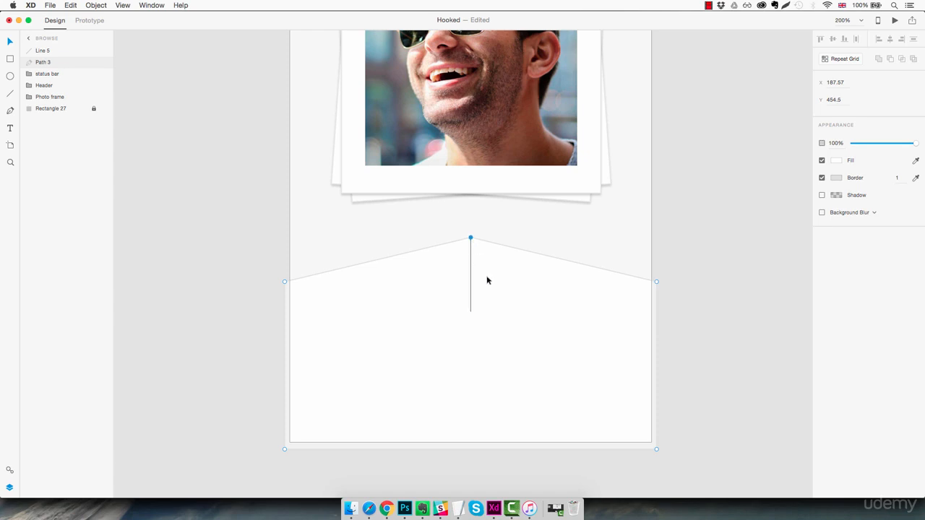
- Convert the raised anchor point to a smooth curve and lock the resulting arched shape
{"action": "double_click", "coordinate": [471, 239]}
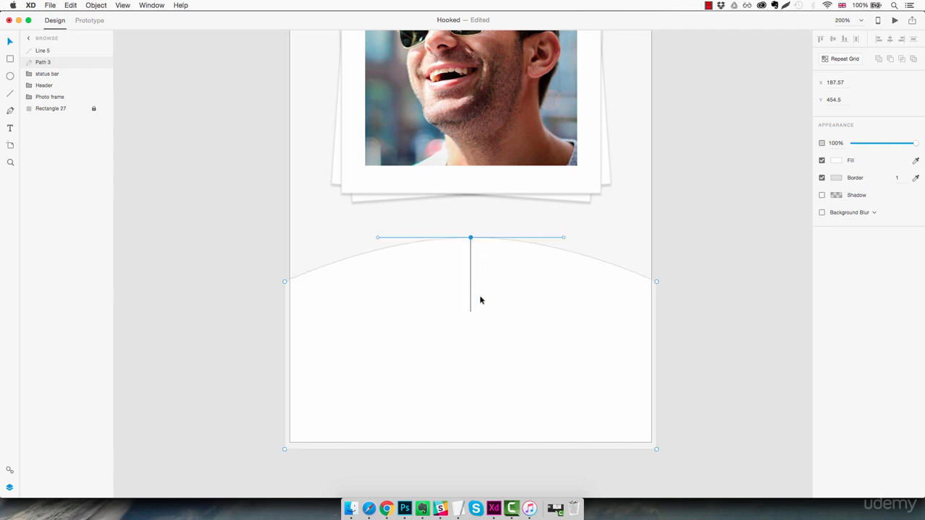
{"action": "left_click", "coordinate": [673, 287]}
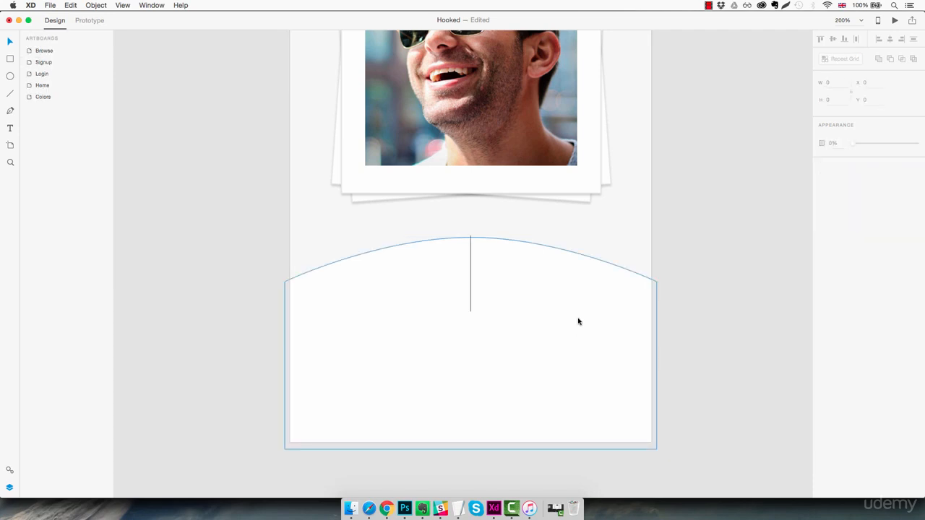
{"action": "left_click", "coordinate": [569, 333]}
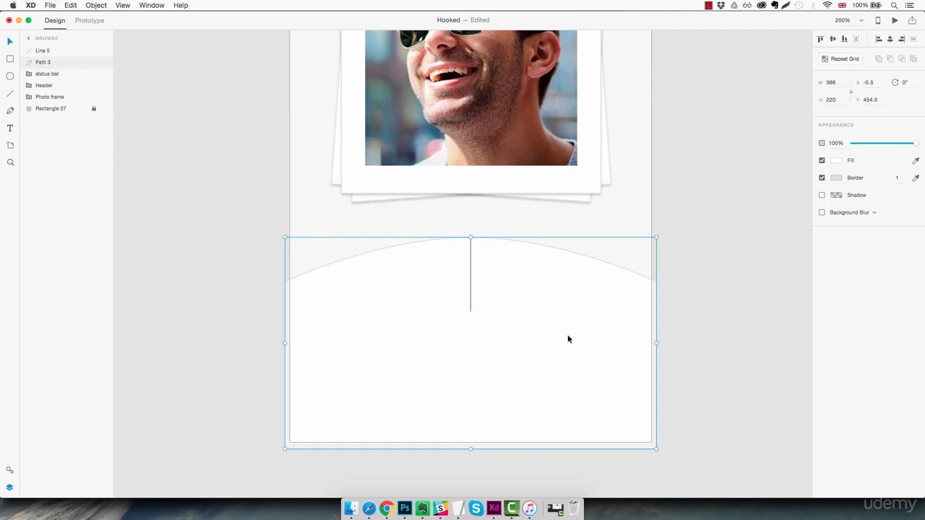
{"action": "key", "text": "super+l"}
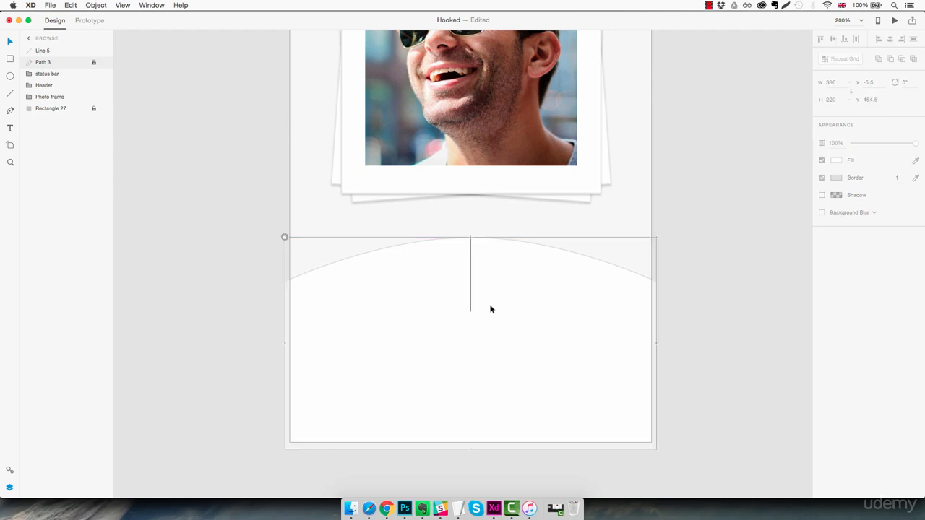
- Delete the vertical guide line and rename the locked arched shape as Content section
{"action": "left_click_drag", "start_coordinate": [497, 270], "coordinate": [463, 331]}
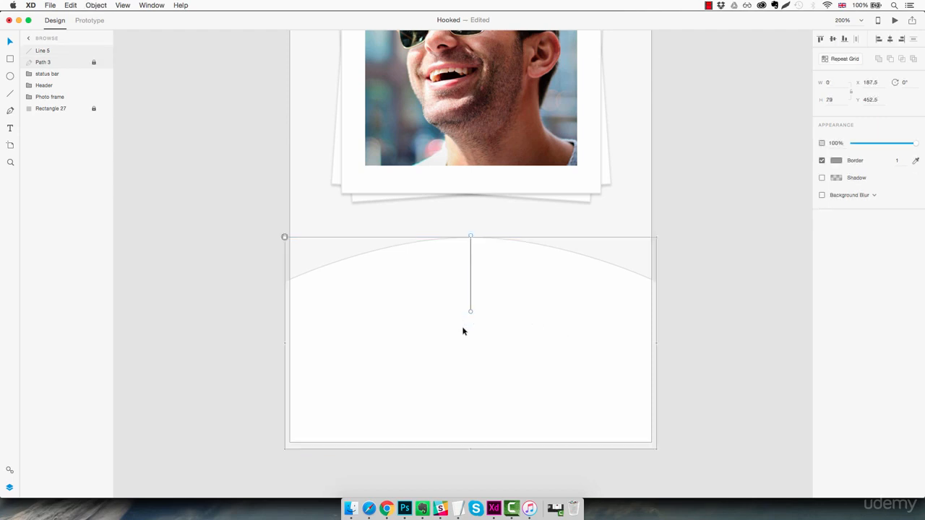
{"action": "key", "text": "Delete"}
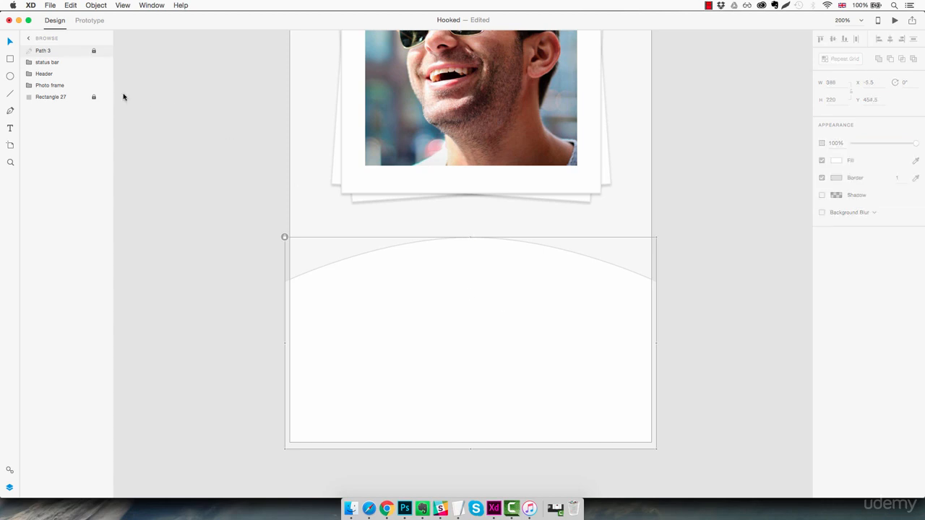
{"action": "double_click", "coordinate": [46, 50]}
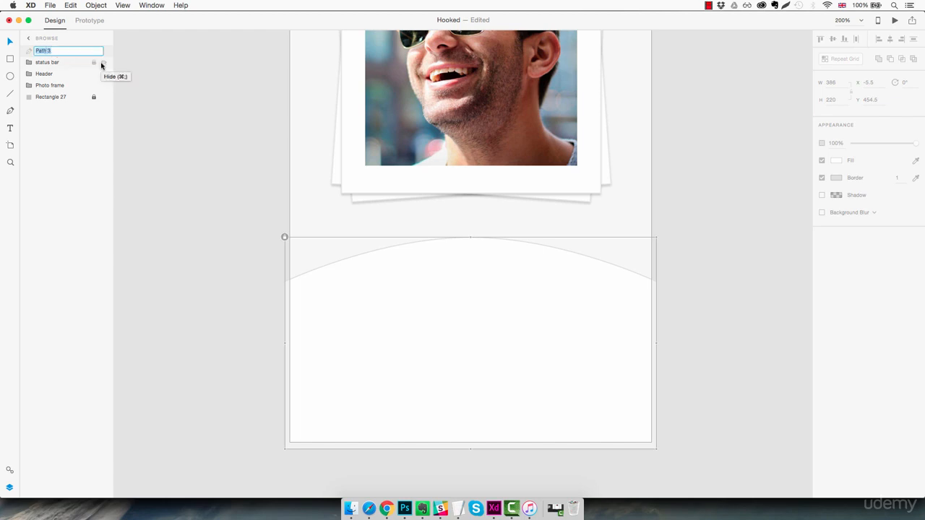
{"action": "type", "text": "Content"}
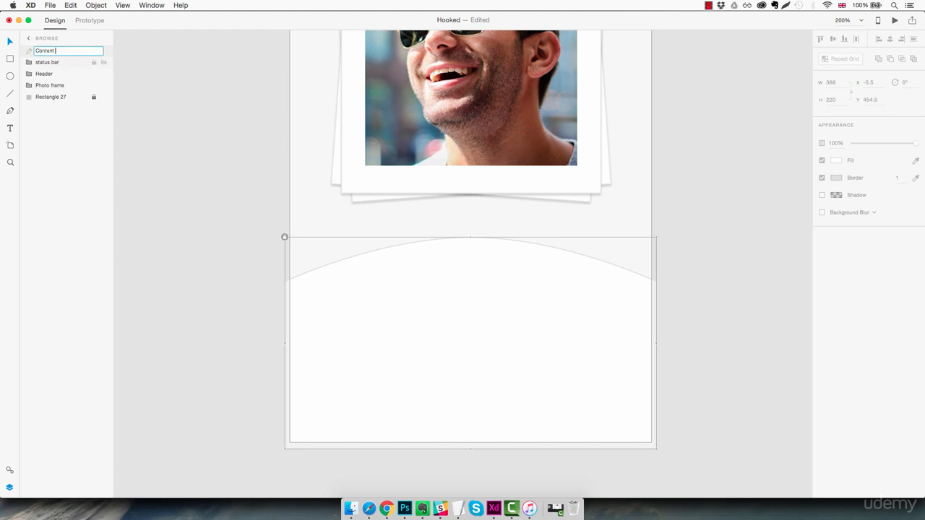
{"action": "type", "text": " section"}
{"action": "key", "text": "Return"}
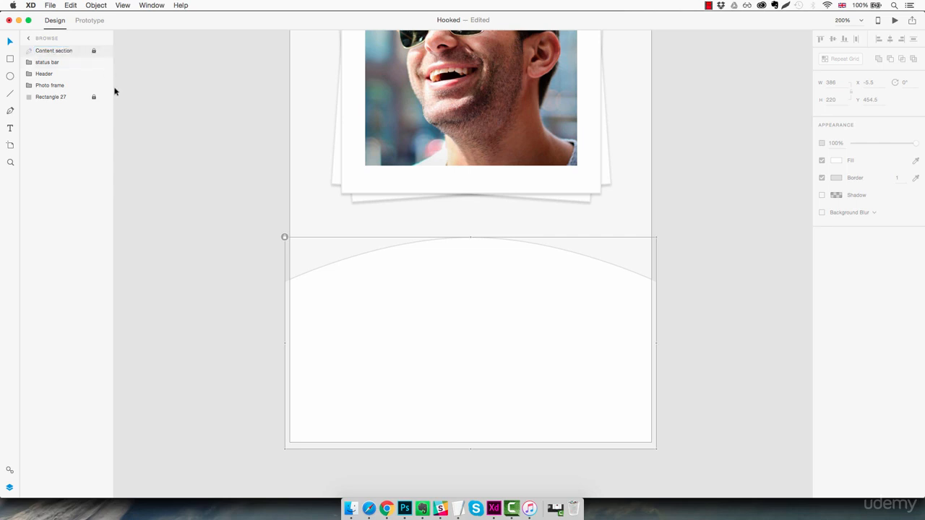
{"action": "left_click", "coordinate": [685, 273]}
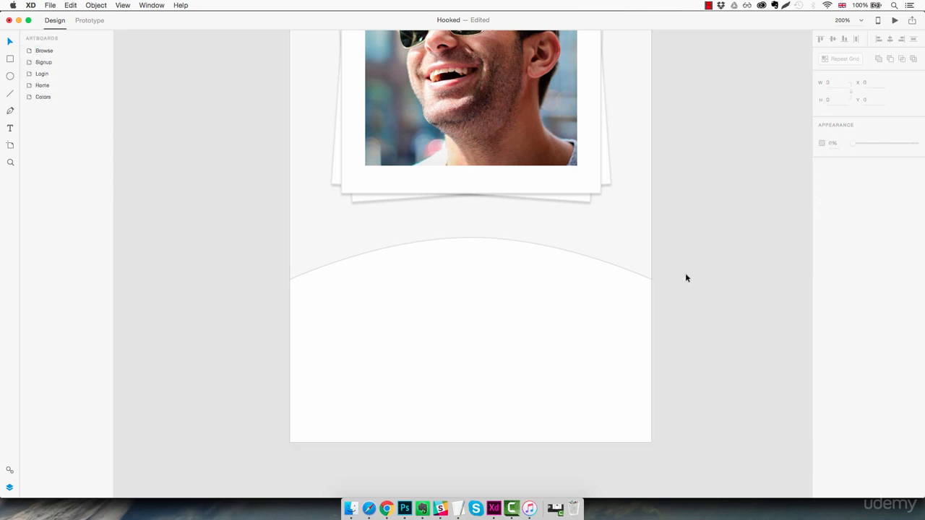
- Add a text with the profile's first name near the upper edge of the white curved panel
{"action": "key", "text": "t"}
{"action": "left_click", "coordinate": [430, 291]}
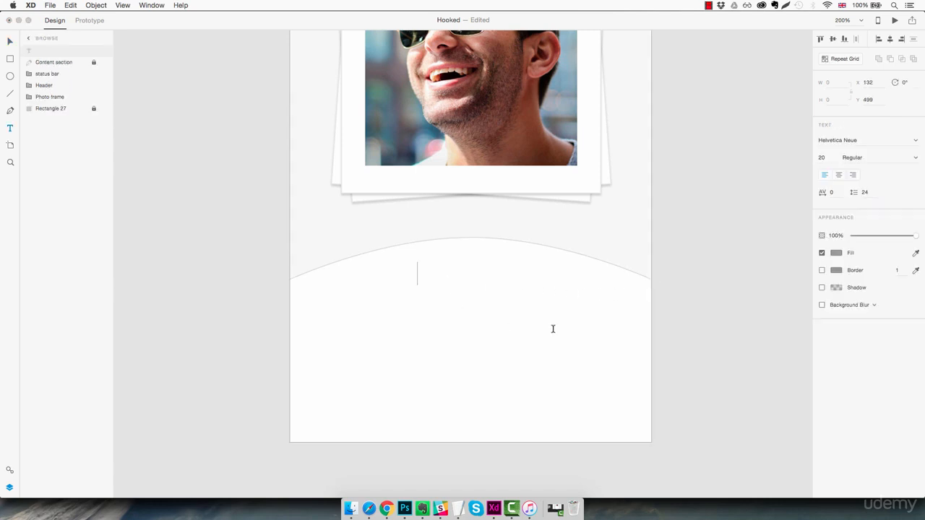
{"action": "type", "text": "Benjamin"}
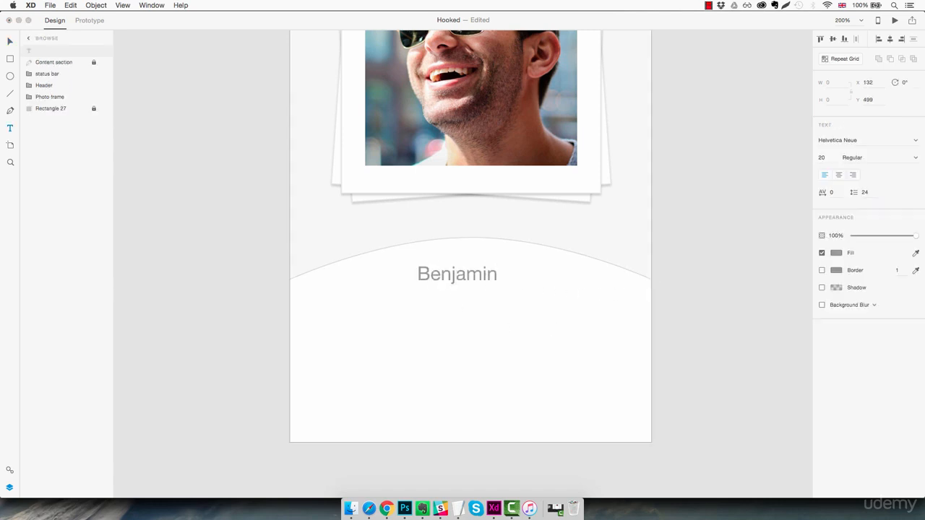
{"action": "key", "text": "Escape"}
- Set the profile name text to Lato Light at size 25
{"action": "left_click", "coordinate": [862, 141]}
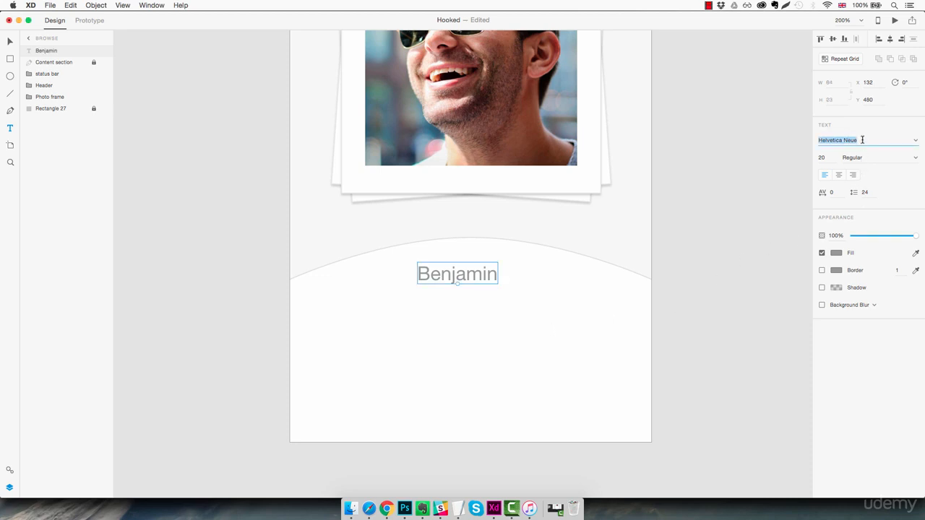
{"action": "type", "text": "Lato"}
{"action": "key", "text": "Return"}
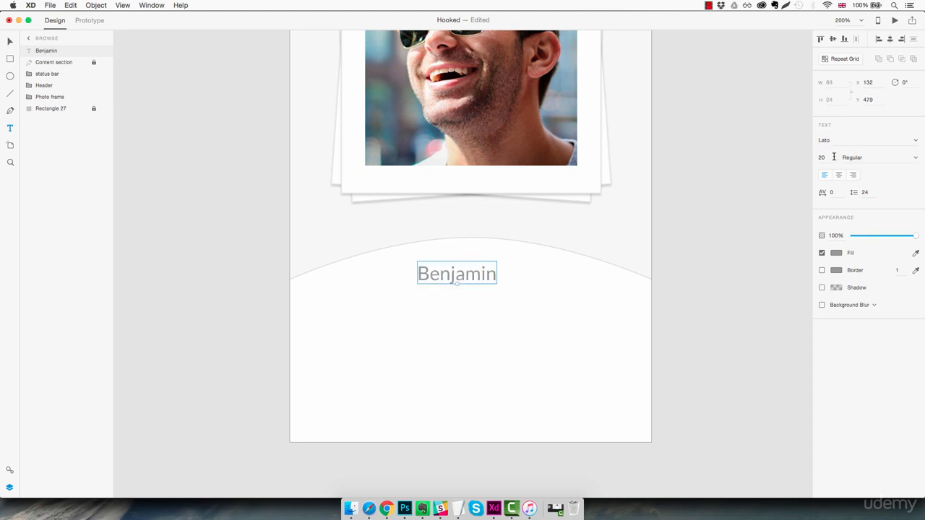
{"action": "left_click", "coordinate": [829, 157]}
{"action": "key", "text": "Up"}
{"action": "key", "text": "Up"}
{"action": "key", "text": "Up"}
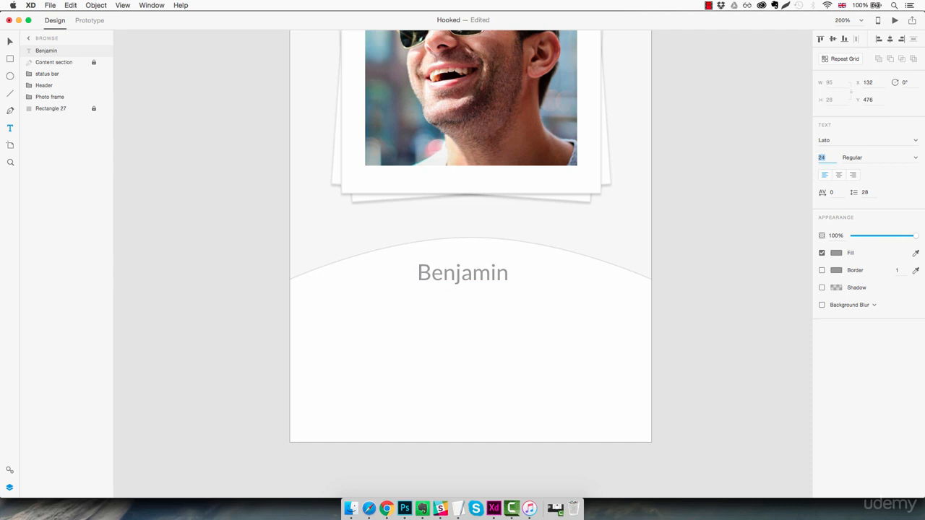
{"action": "key", "text": "Up"}
{"action": "left_click", "coordinate": [912, 159]}
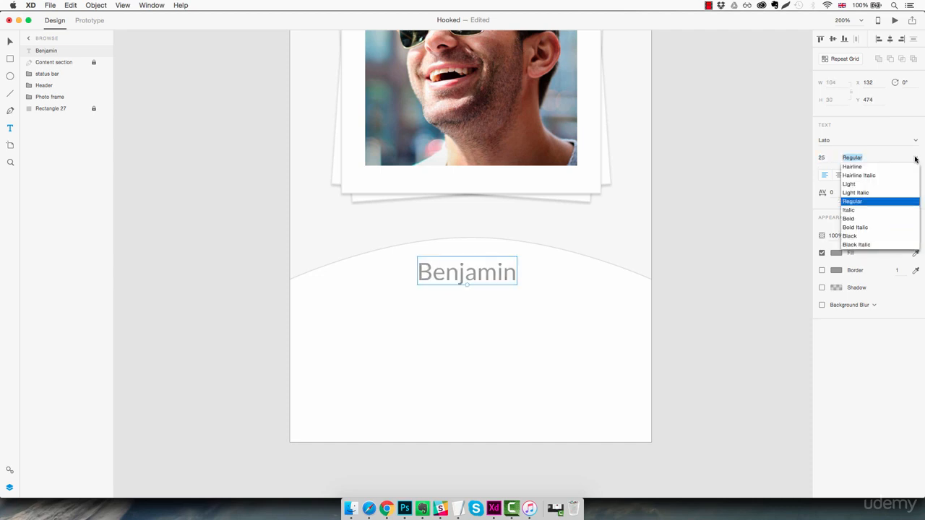
{"action": "left_click", "coordinate": [856, 184]}
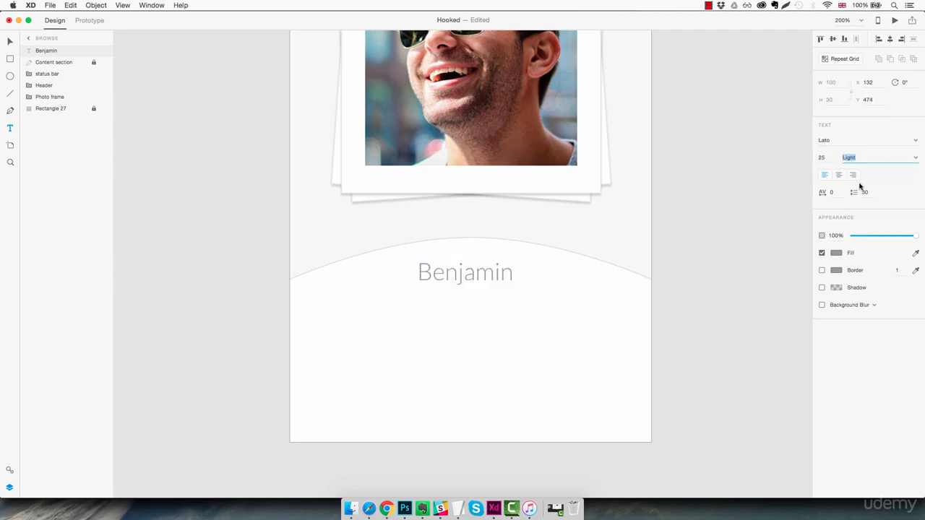
- Fill the profile name text with the saved dark grey swatch #383838
{"action": "left_click", "coordinate": [836, 253]}
{"action": "left_click", "coordinate": [757, 310]}
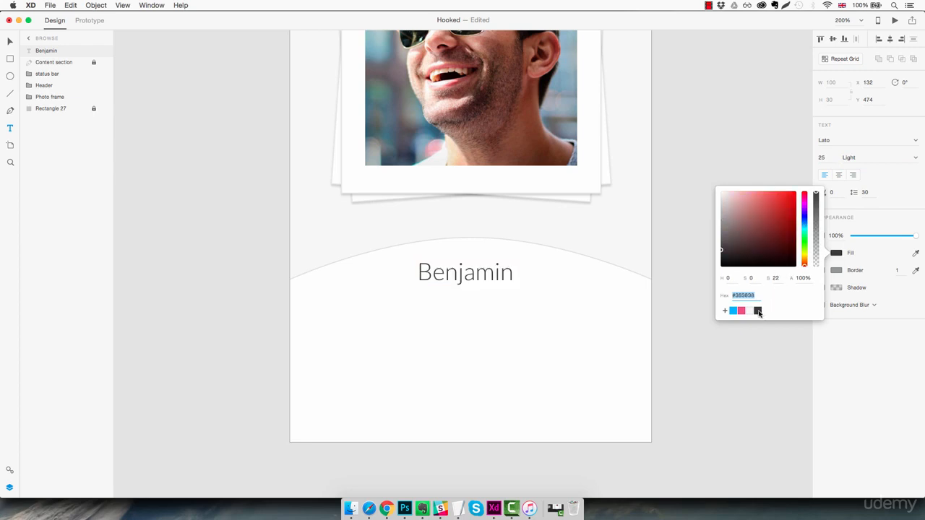
{"action": "left_click", "coordinate": [510, 288]}
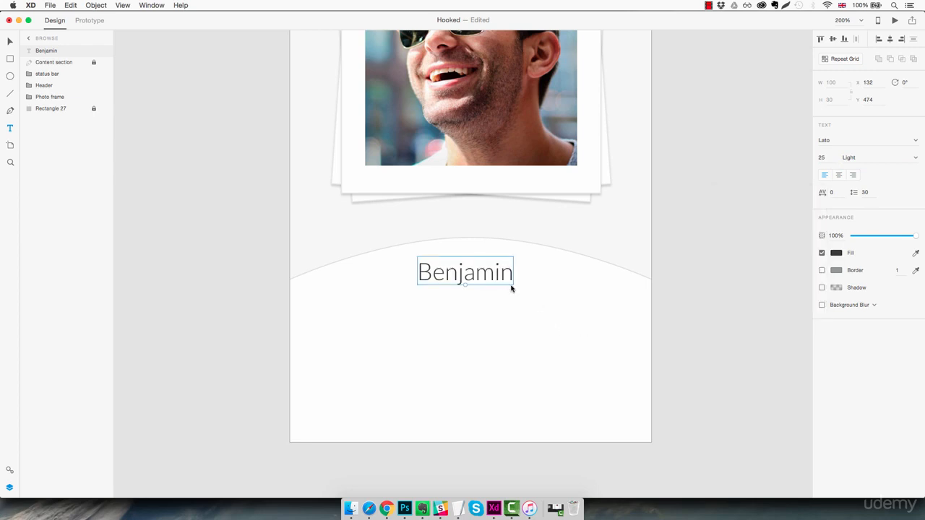
- Centre the profile name horizontally on the artboard and place a size 13 copy of it directly below
{"action": "left_click_drag", "start_coordinate": [494, 281], "coordinate": [494, 301]}
{"action": "key", "text": "alt"}
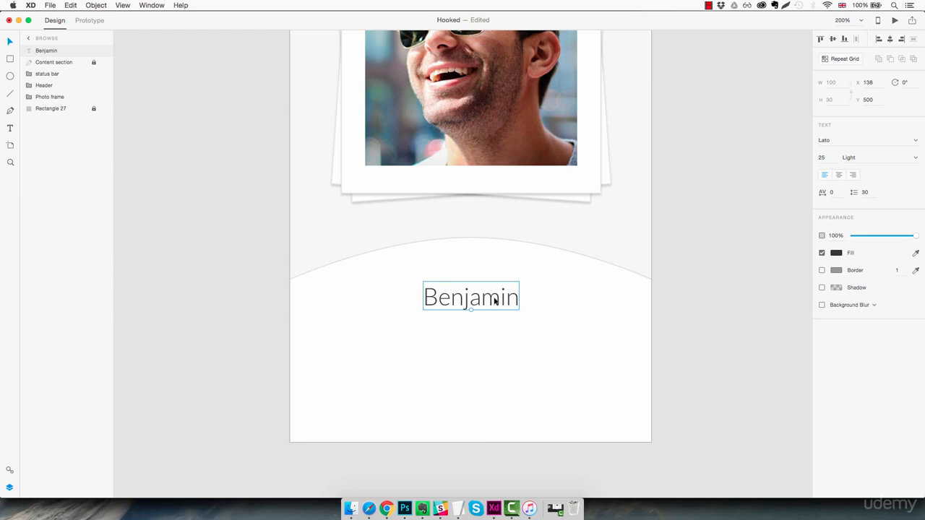
{"action": "key", "text": "super+z"}
{"action": "key", "text": "alt"}
{"action": "left_click_drag", "start_coordinate": [489, 269], "coordinate": [470, 296]}
{"action": "key", "text": "Down"}
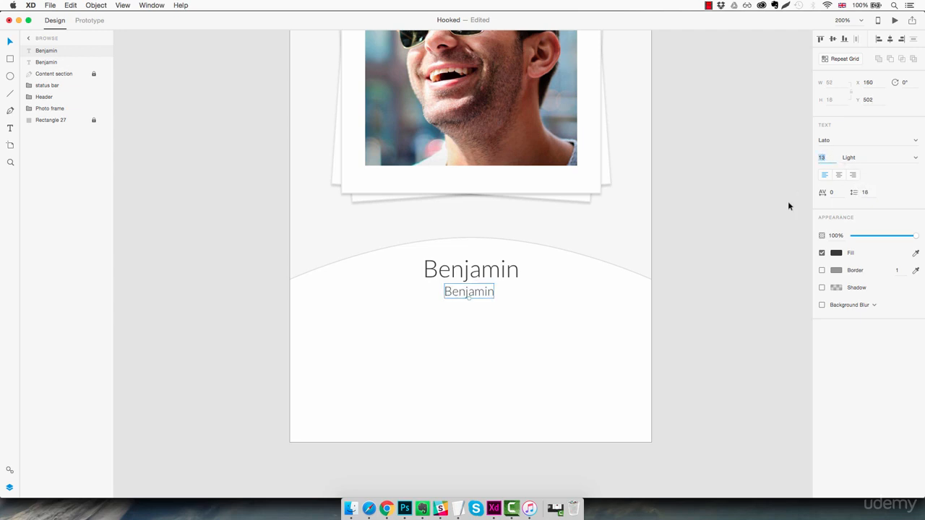
- Replace the smaller copy's text with "28 yrs old • 1.2km away"
{"action": "left_click", "coordinate": [468, 292]}
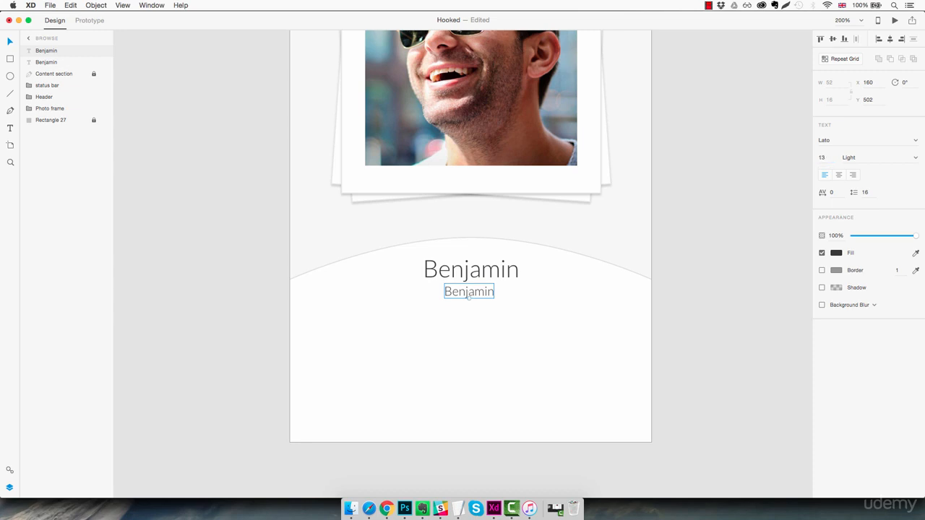
{"action": "double_click", "coordinate": [453, 291]}
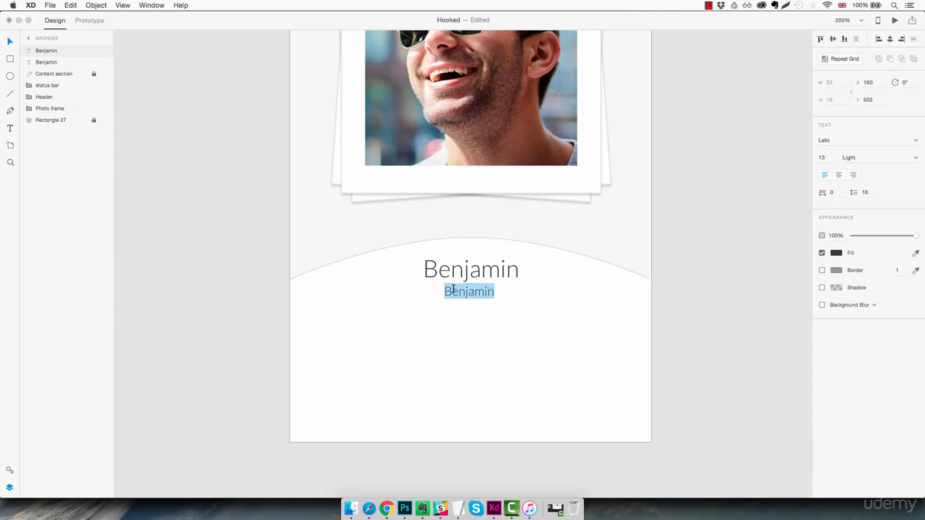
{"action": "type", "text": "28"}
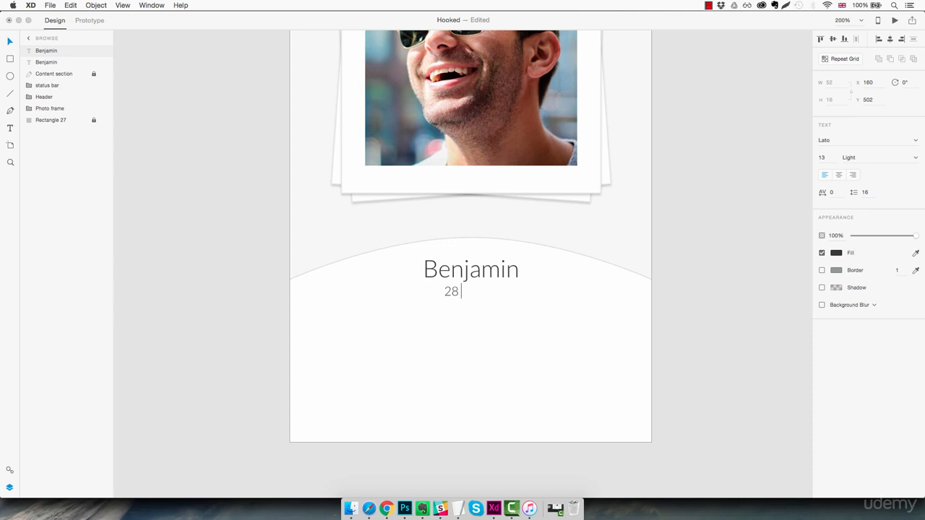
{"action": "type", "text": " yrs old • 1.2km away"}
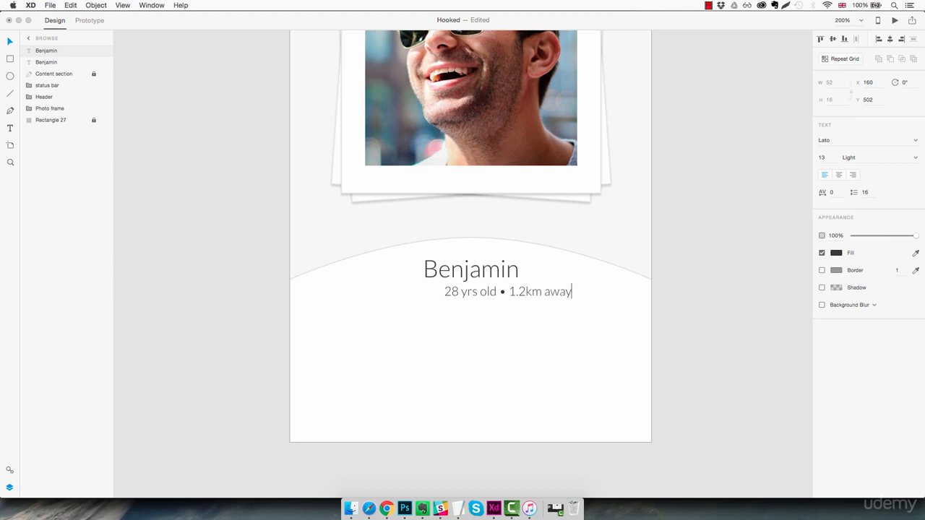
{"action": "key", "text": "Escape"}
- Centre the age and distance line under the name at X 121, Y 505 and slightly lower its opacity
{"action": "left_click_drag", "start_coordinate": [551, 294], "coordinate": [515, 298]}
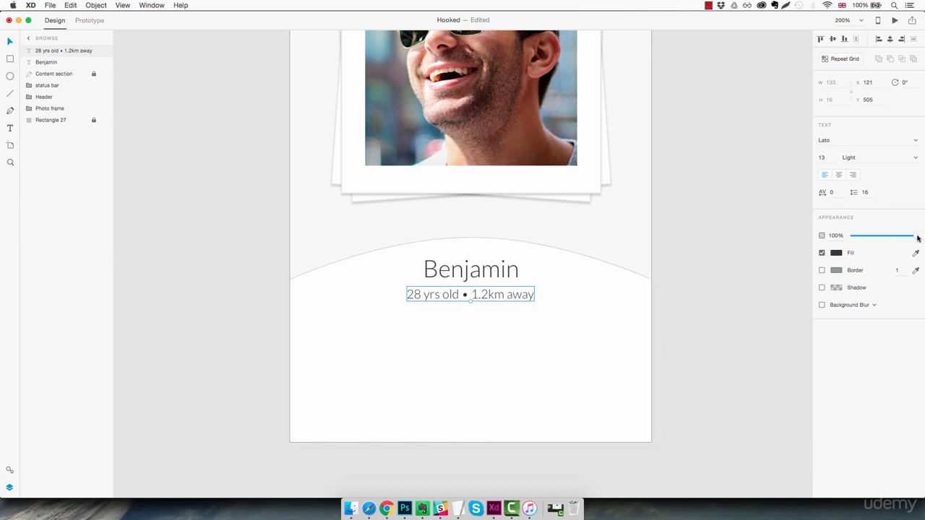
{"action": "left_click_drag", "start_coordinate": [917, 237], "coordinate": [906, 239]}
{"action": "left_click_drag", "start_coordinate": [905, 239], "coordinate": [905, 240]}
{"action": "left_click", "coordinate": [581, 353]}
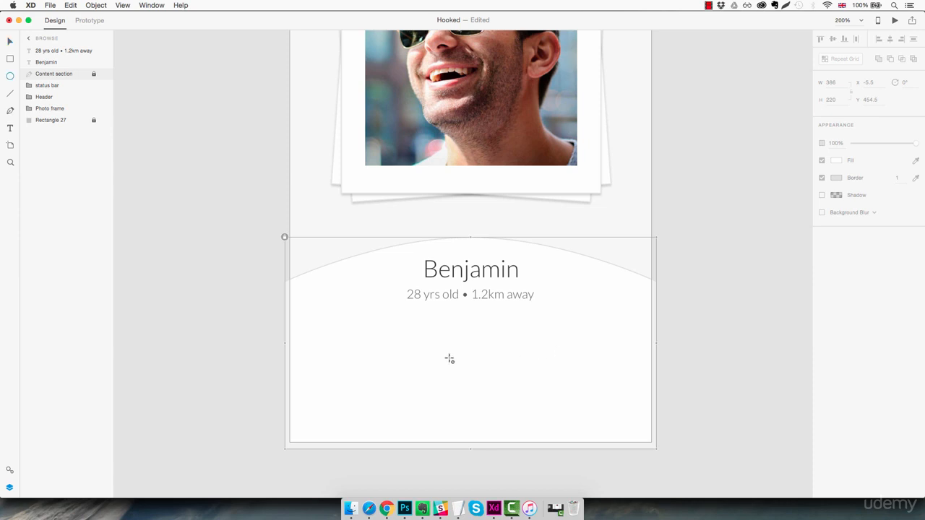
- Draw a 78 × 78 circle below the age and distance line and place it at X 60, Y 547
{"action": "key", "text": "e"}
{"action": "left_click_drag", "start_coordinate": [354, 350], "coordinate": [434, 425]}
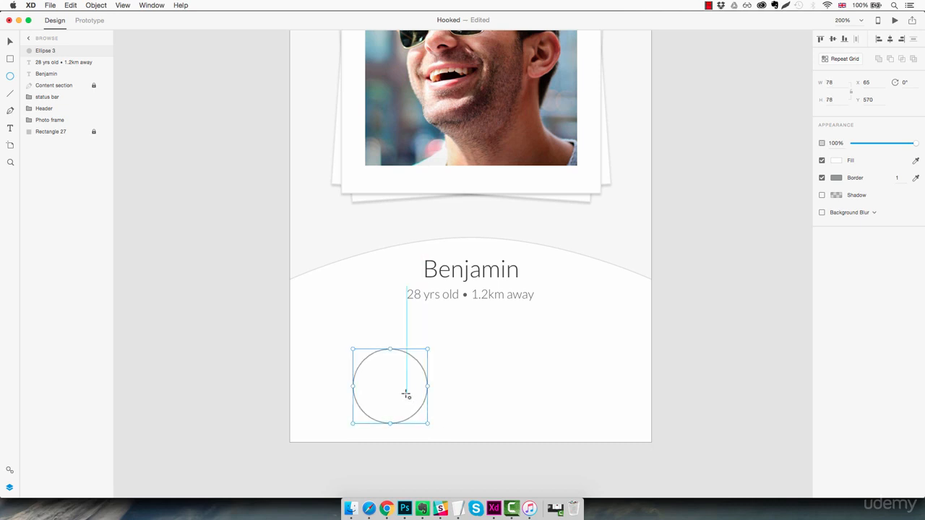
{"action": "left_click_drag", "start_coordinate": [406, 395], "coordinate": [394, 373]}
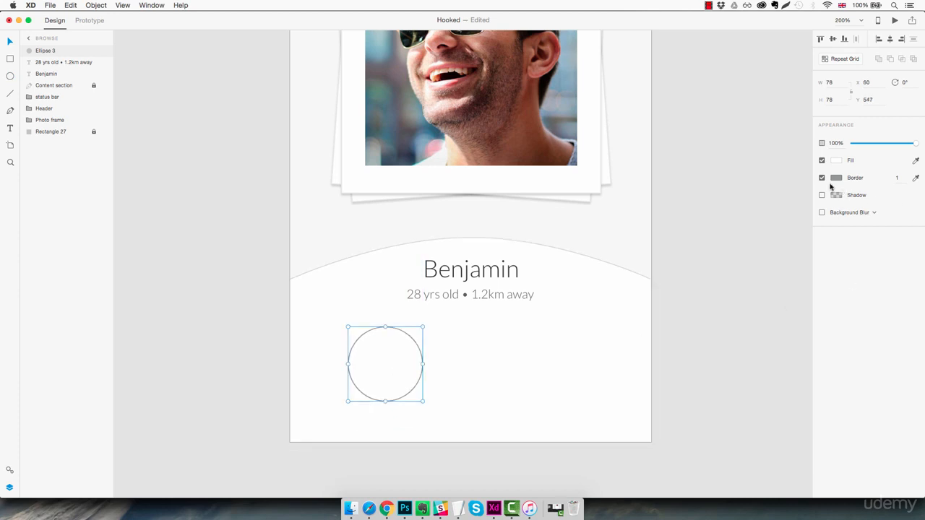
- Fill the circle with the grey secondary colour #A8A8A8 sampled from the Colors artboard and remove its border
{"action": "left_click", "coordinate": [837, 161]}
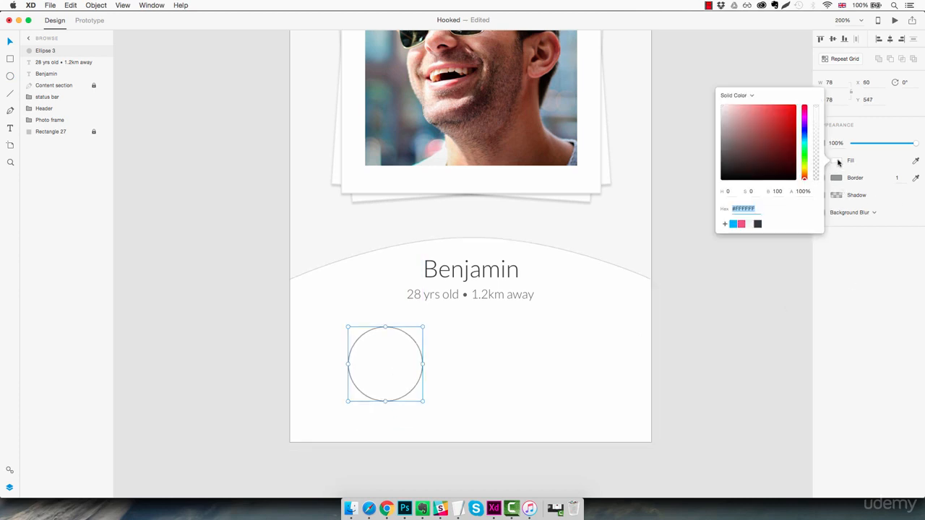
{"action": "left_click", "coordinate": [727, 293]}
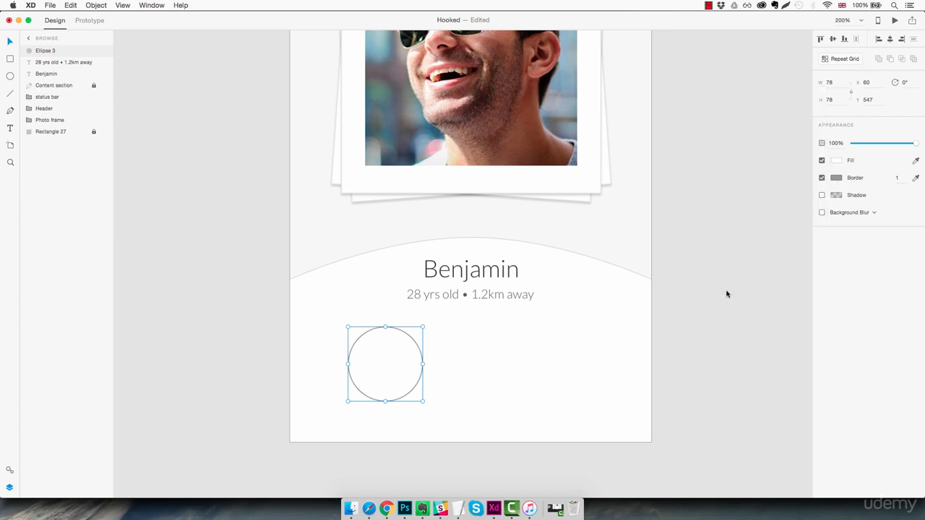
{"action": "key", "text": "super+0"}
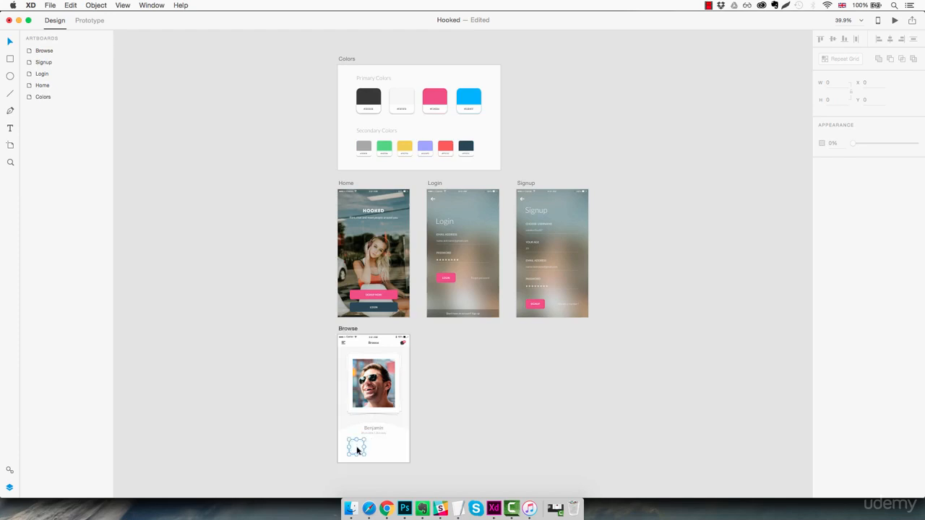
{"action": "left_click", "coordinate": [356, 446]}
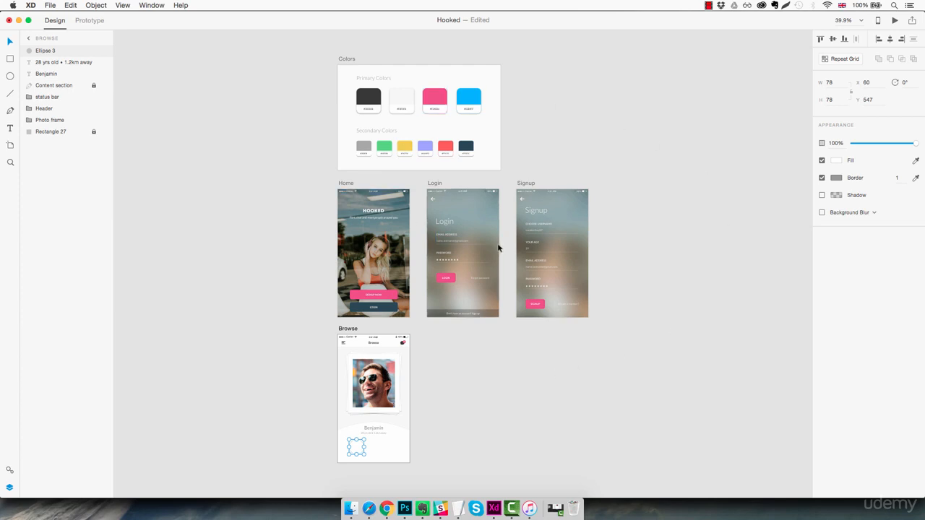
{"action": "left_click", "coordinate": [917, 178]}
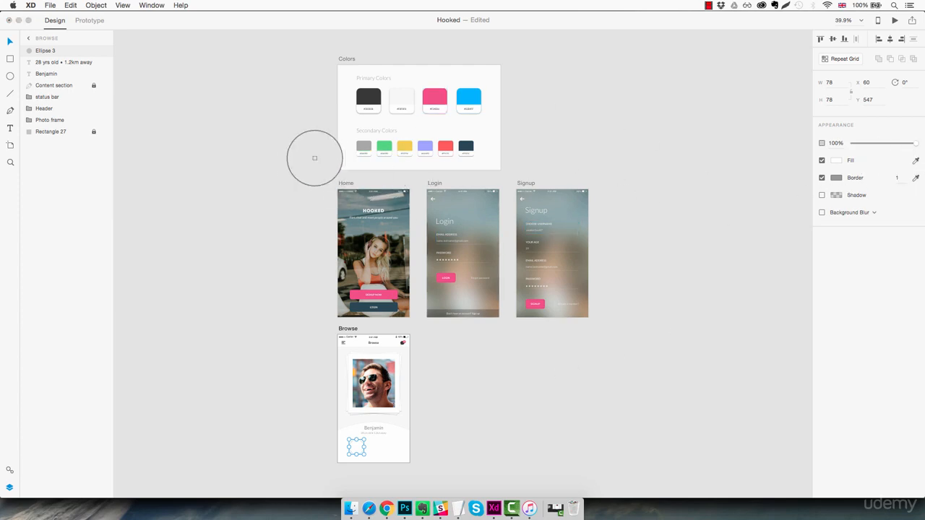
{"action": "left_click", "coordinate": [363, 147]}
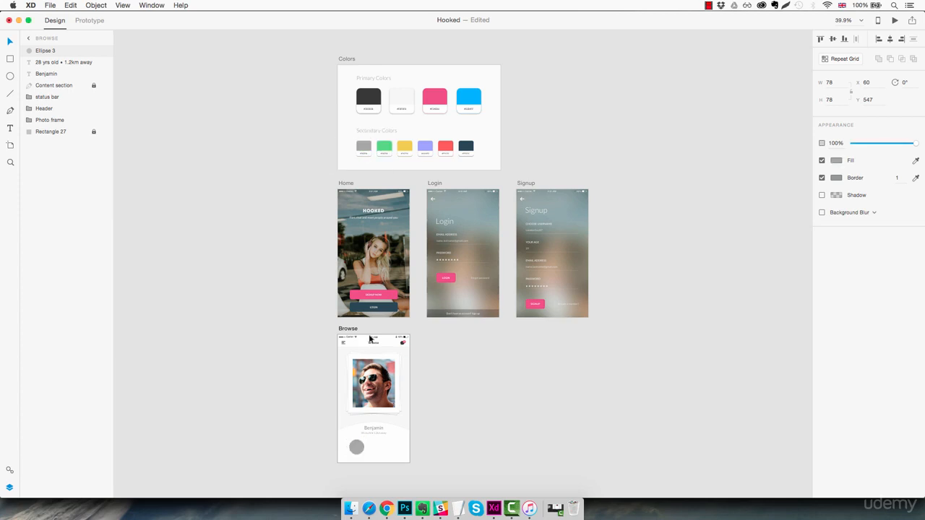
{"action": "key", "text": "z"}
{"action": "left_click", "coordinate": [355, 439]}
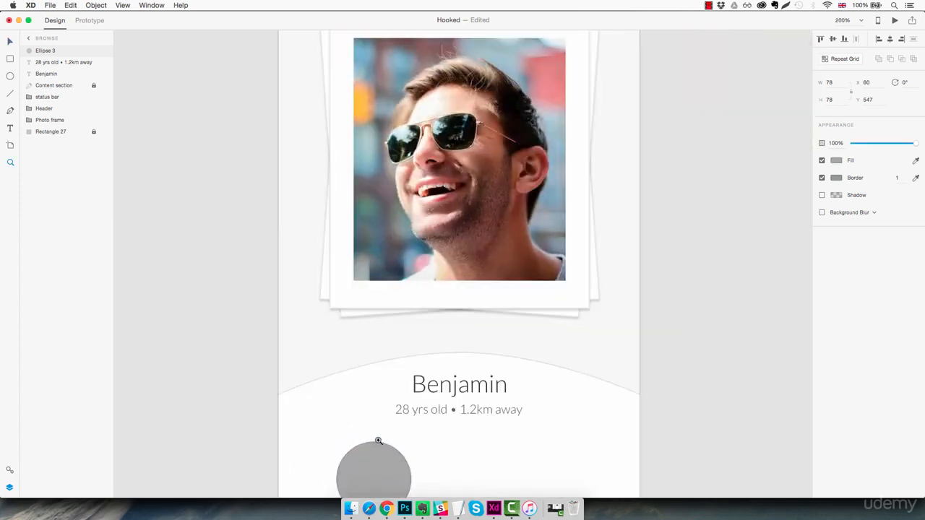
{"action": "scroll", "coordinate": [398, 383], "scroll_direction": "down", "scroll_amount": 5}
{"action": "left_click", "coordinate": [409, 327]}
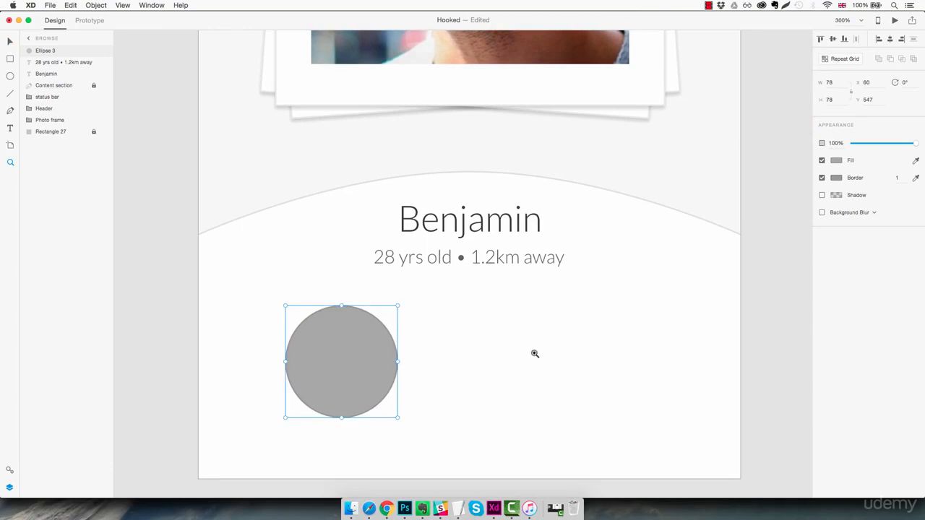
{"action": "left_click", "coordinate": [822, 177]}
- Draw a 9 × 45 vertical bar on the pasteboard beside the Browse artboard, with corner radius 9 and no border
{"action": "left_click_drag", "start_coordinate": [300, 380], "coordinate": [530, 330]}
{"action": "scroll", "coordinate": [515, 335], "scroll_direction": "left", "scroll_amount": 5}
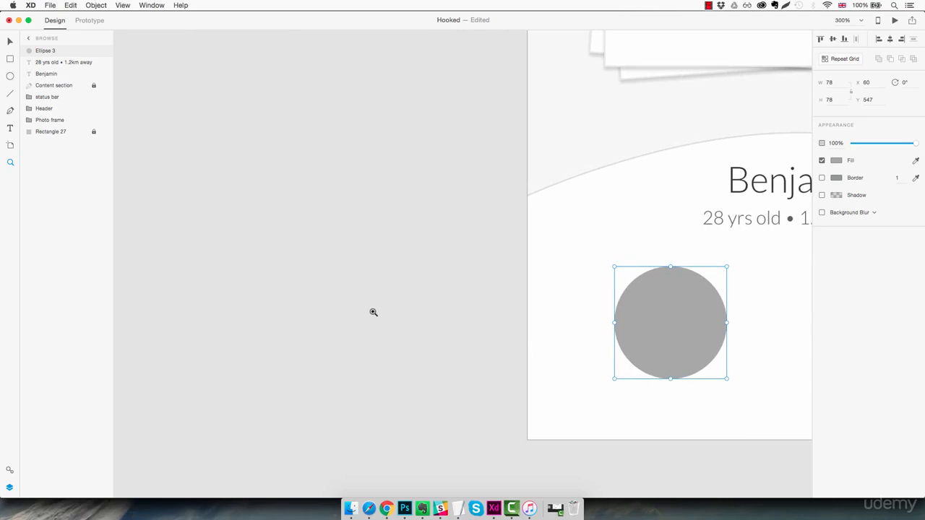
{"action": "key", "text": "r"}
{"action": "left_click_drag", "start_coordinate": [341, 302], "coordinate": [354, 375]}
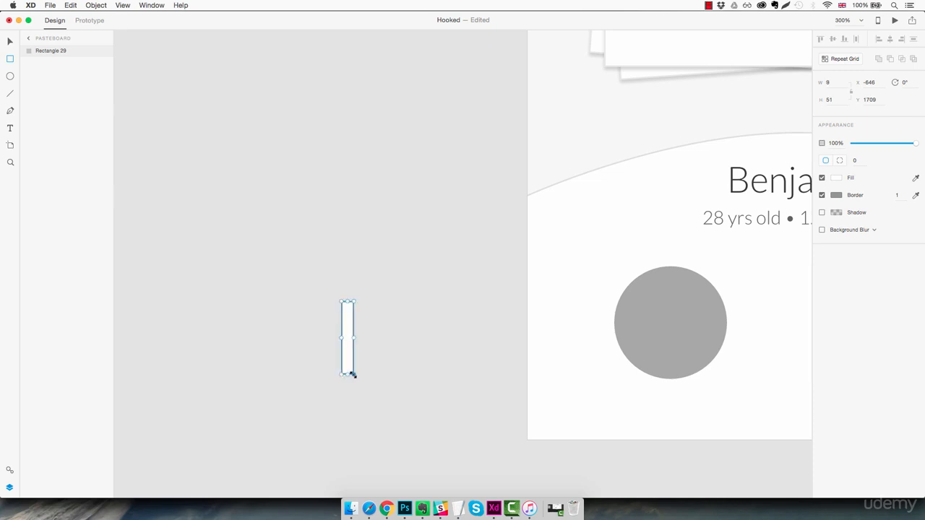
{"action": "left_click", "coordinate": [838, 99]}
{"action": "type", "text": "40"}
{"action": "key", "text": "Return"}
{"action": "key", "text": "Down"}
{"action": "key", "text": "Down"}
{"action": "left_click", "coordinate": [858, 161]}
{"action": "left_click", "coordinate": [822, 195]}
- Rotate the rounded bar to 45° and cross it with a duplicate rotated to 315°
{"action": "left_click", "coordinate": [349, 329]}
{"action": "left_click_drag", "start_coordinate": [356, 300], "coordinate": [375, 320]}
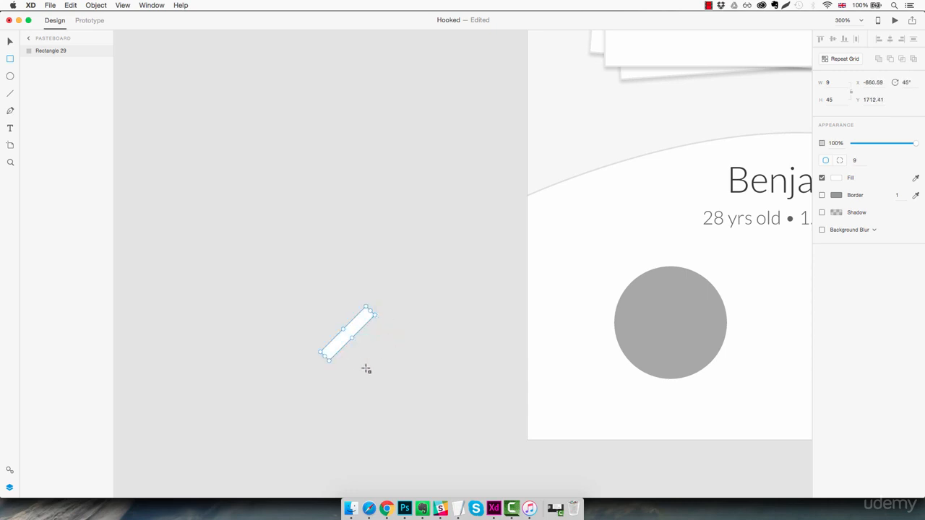
{"action": "key", "text": "super+d"}
{"action": "left_click_drag", "start_coordinate": [379, 314], "coordinate": [331, 298]}
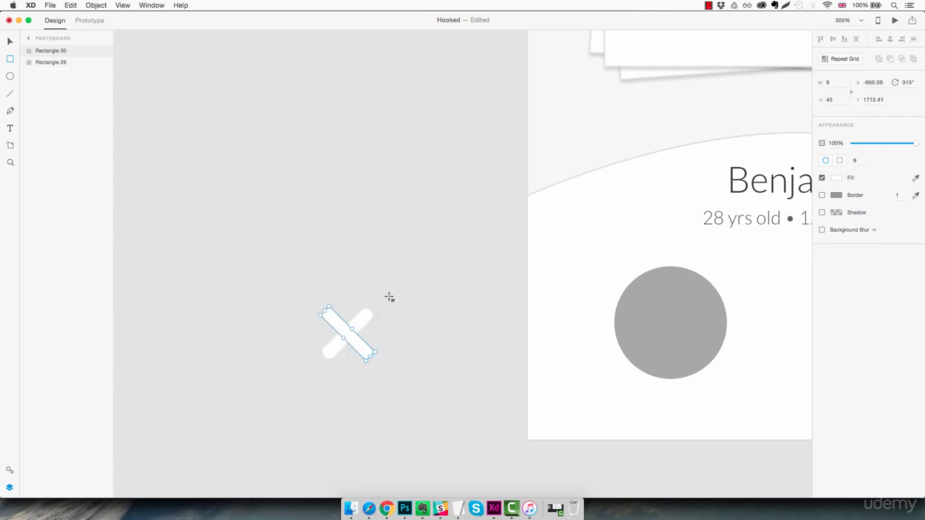
- Unite the two crossed bars into one shape and centre it on the grey circle
{"action": "left_click_drag", "start_coordinate": [396, 287], "coordinate": [319, 369]}
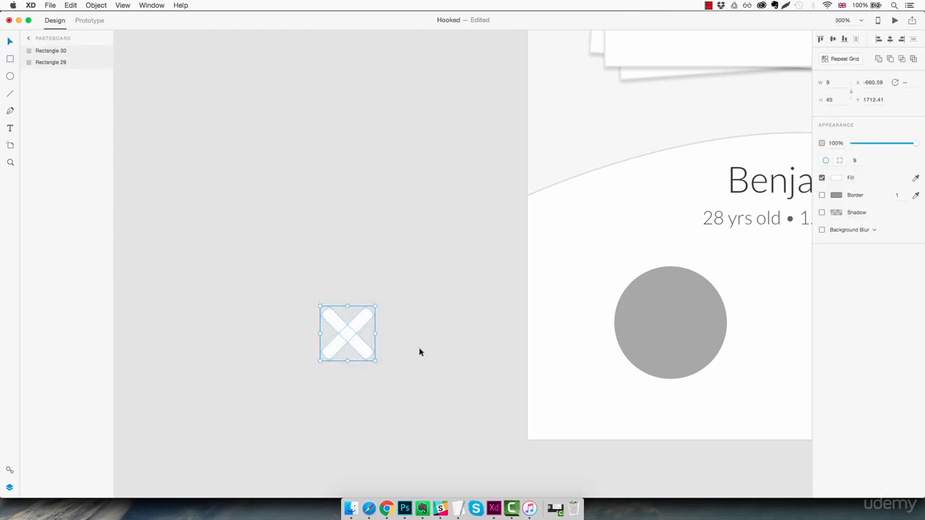
{"action": "left_click", "coordinate": [878, 60]}
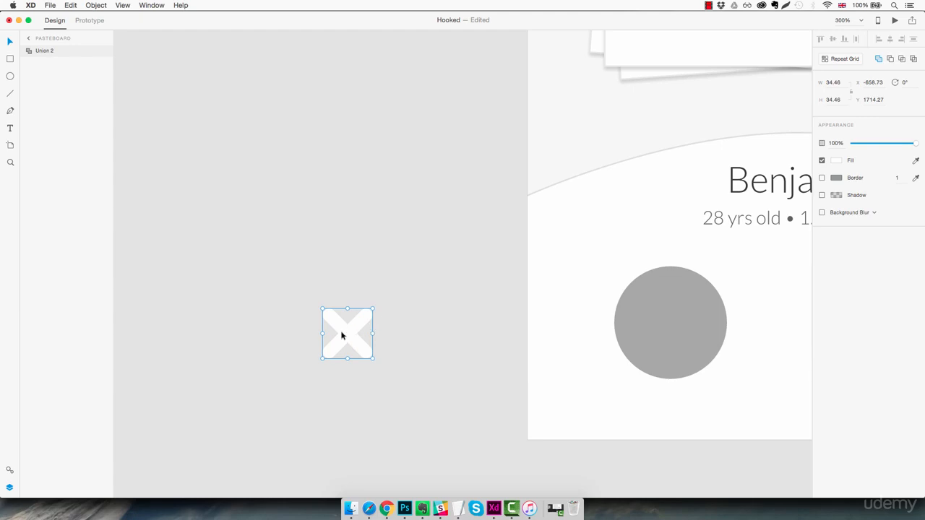
{"action": "left_click_drag", "start_coordinate": [342, 335], "coordinate": [440, 372]}
{"action": "left_click", "coordinate": [498, 356]}
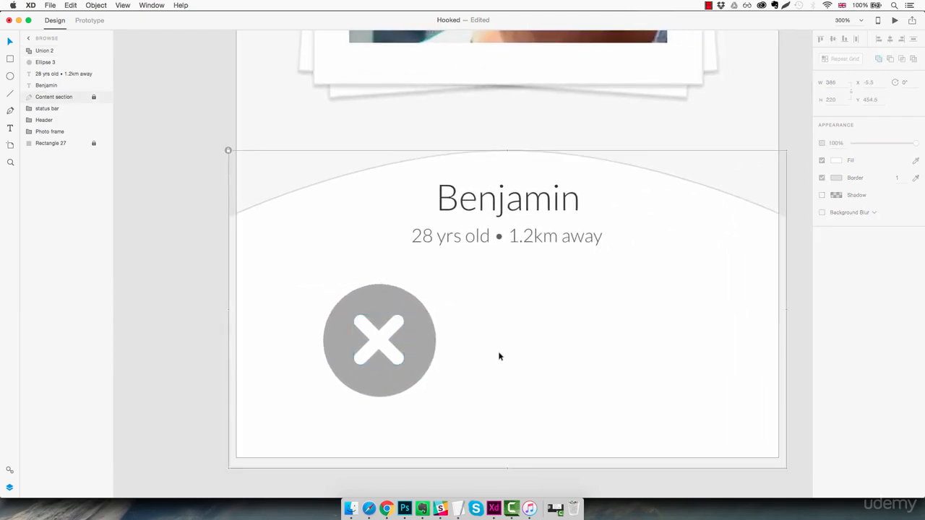
- Group the grey circle with its white cross and name the group Button1
{"action": "left_click_drag", "start_coordinate": [459, 291], "coordinate": [341, 396]}
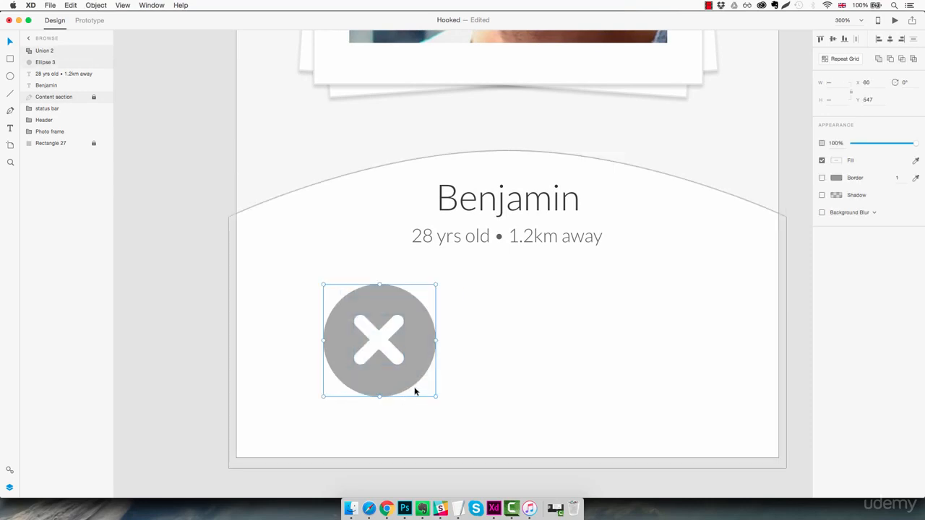
{"action": "key", "text": "super+g"}
{"action": "double_click", "coordinate": [50, 51]}
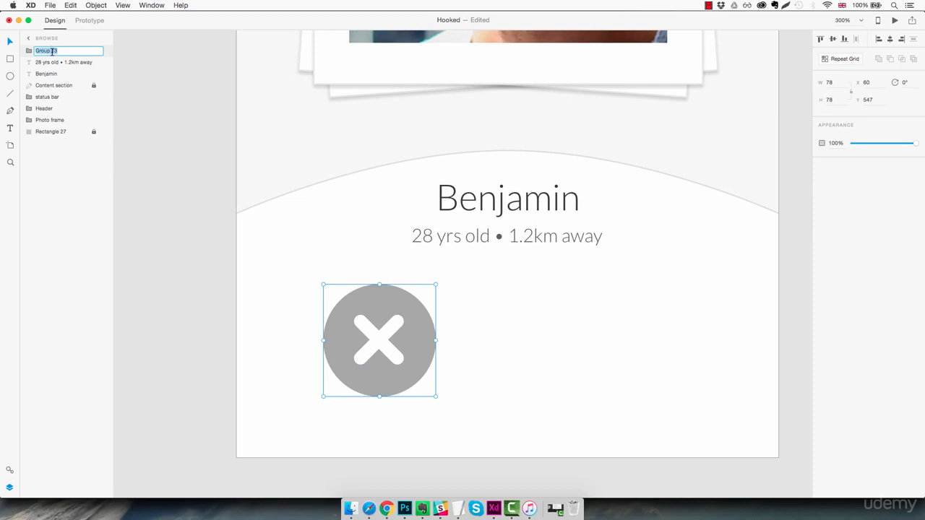
{"action": "type", "text": "Button1"}
{"action": "key", "text": "Return"}
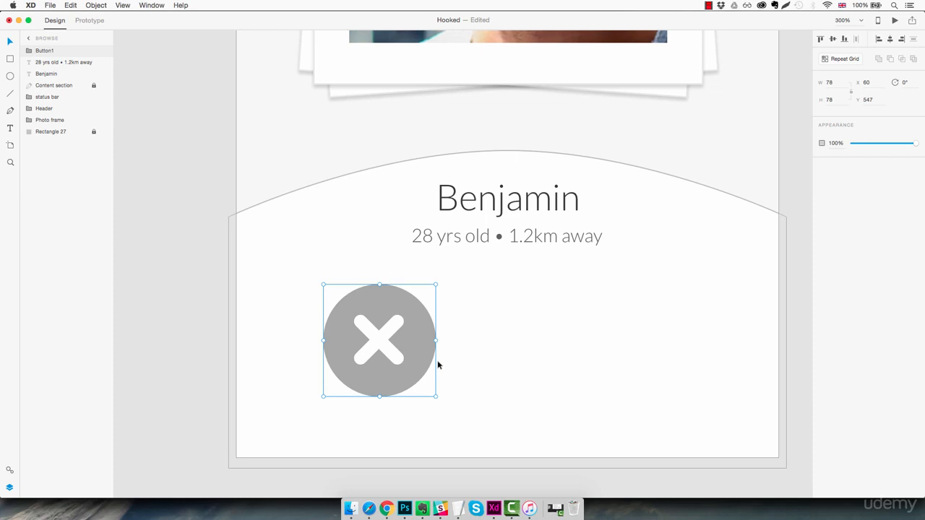
- Place a copy of Button1 to its right at X 217, Y 547 and fill the copy's circle with the saved pink swatch
{"action": "left_click_drag", "start_coordinate": [416, 351], "coordinate": [644, 361]}
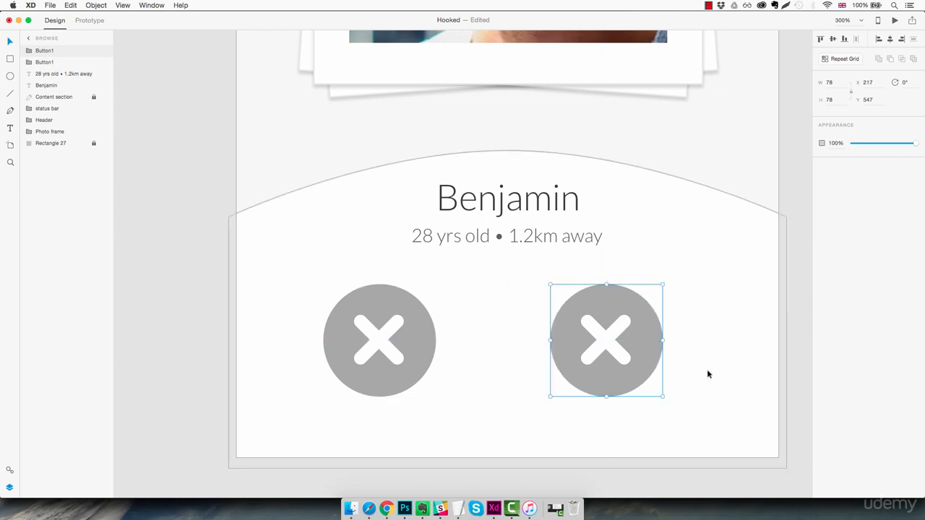
{"action": "left_click", "coordinate": [706, 369]}
{"action": "double_click", "coordinate": [653, 347]}
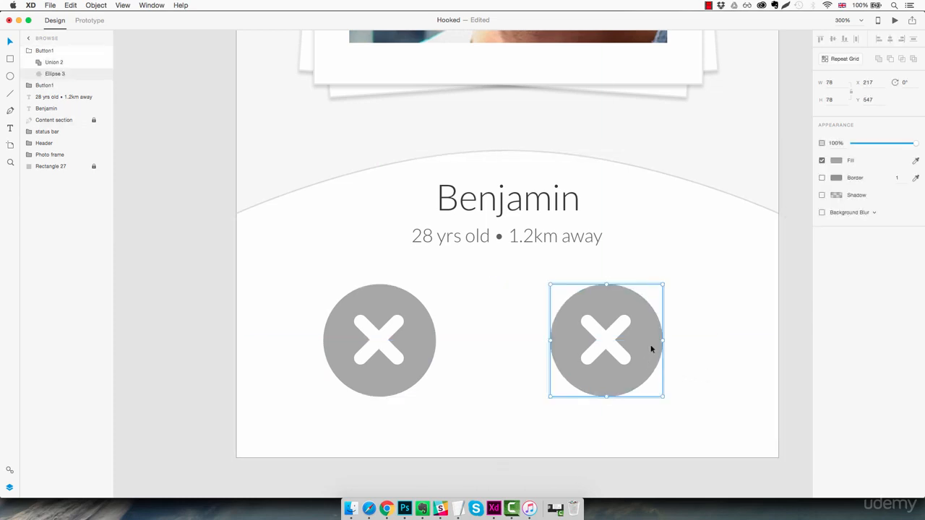
{"action": "left_click", "coordinate": [837, 160]}
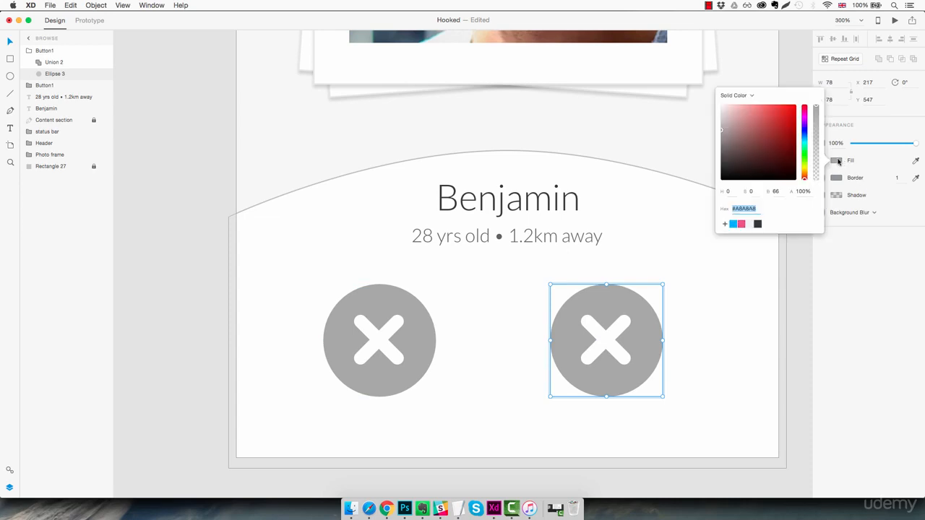
{"action": "left_click", "coordinate": [743, 225]}
{"action": "left_click", "coordinate": [713, 320]}
{"action": "left_click", "coordinate": [712, 320]}
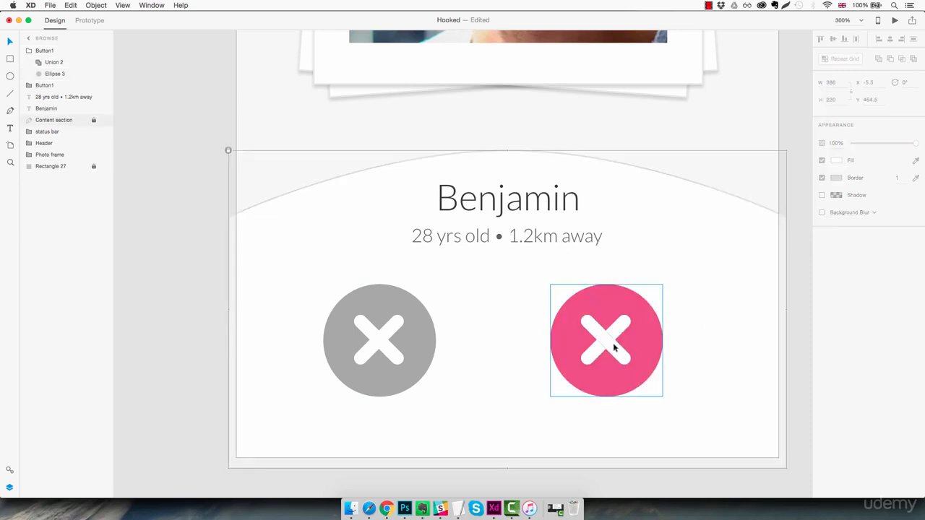
- Delete the white cross inside the pink button
{"action": "double_click", "coordinate": [603, 344]}
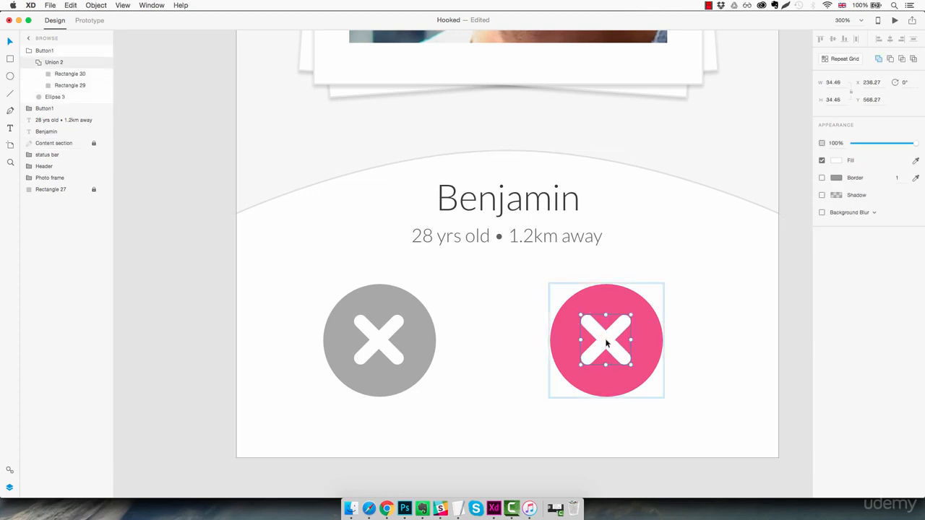
{"action": "key", "text": "Delete"}
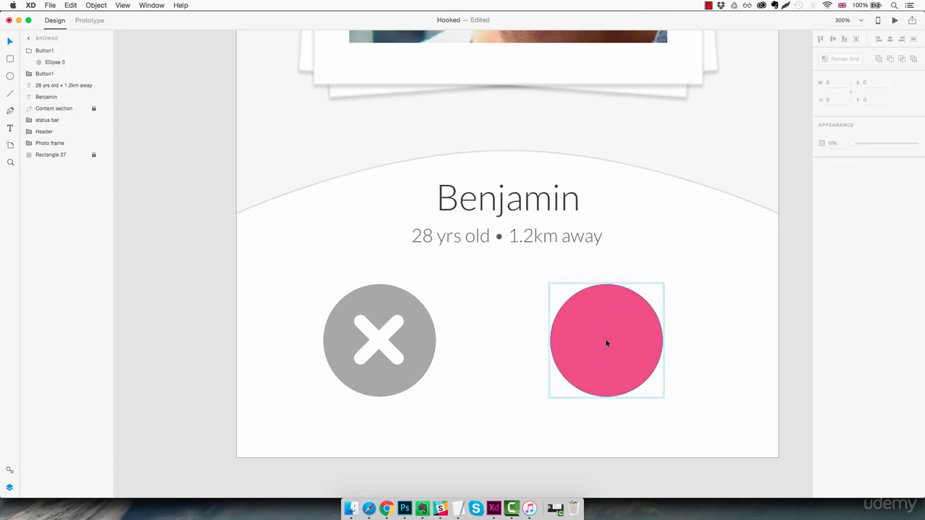
{"action": "left_click", "coordinate": [694, 308]}
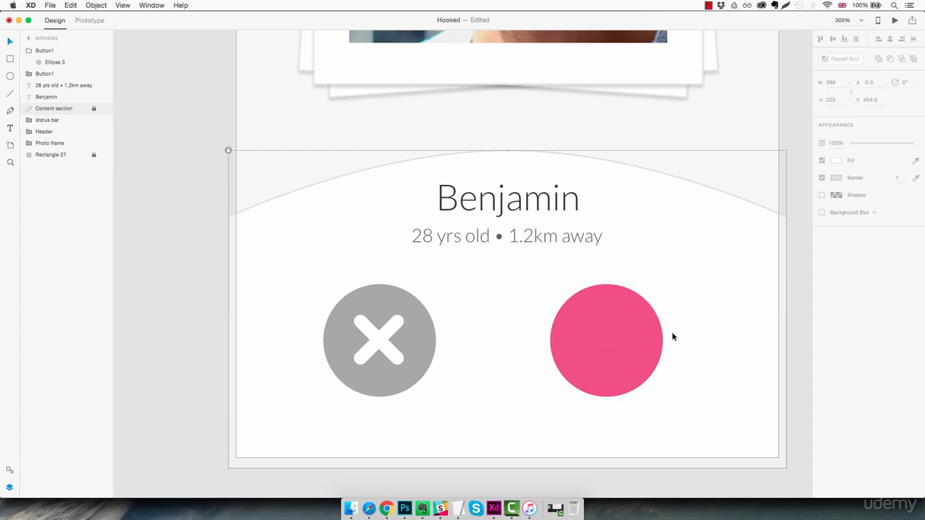
- Draw a 20 × 20 square without a border on the pasteboard beside the Browse artboard
{"action": "left_click_drag", "start_coordinate": [495, 344], "coordinate": [650, 341]}
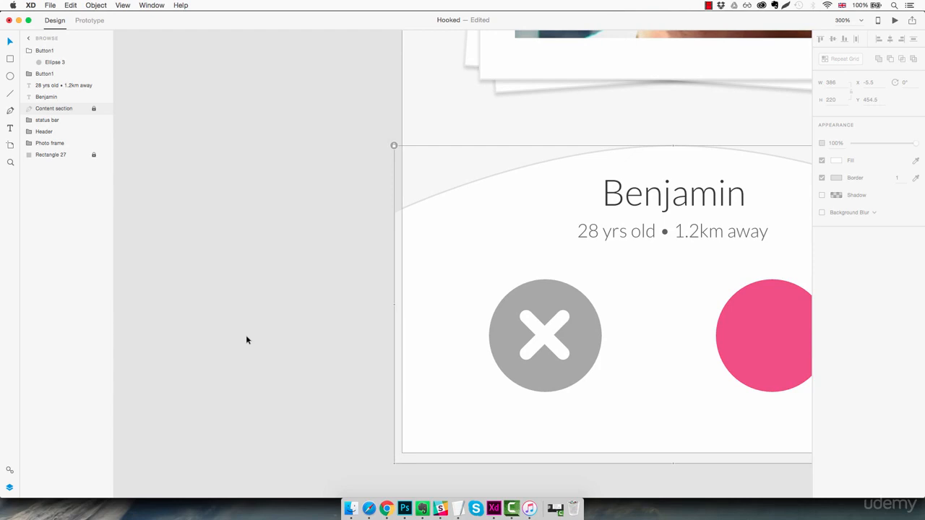
{"action": "key", "text": "r"}
{"action": "mouse_move", "coordinate": [252, 315]}
{"action": "left_mouse_down"}
{"action": "mouse_move", "coordinate": [291, 356]}
{"action": "mouse_move", "coordinate": [281, 344]}
{"action": "left_mouse_up"}
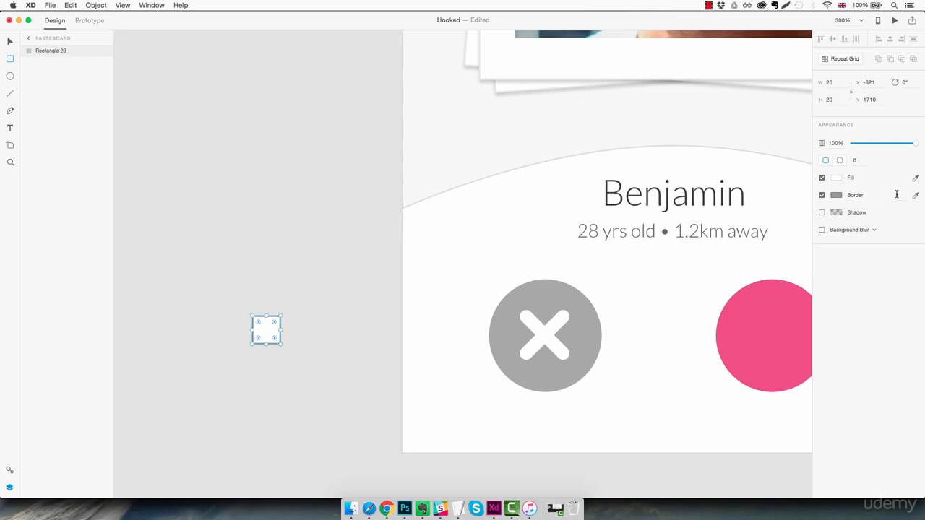
{"action": "left_click", "coordinate": [821, 195]}
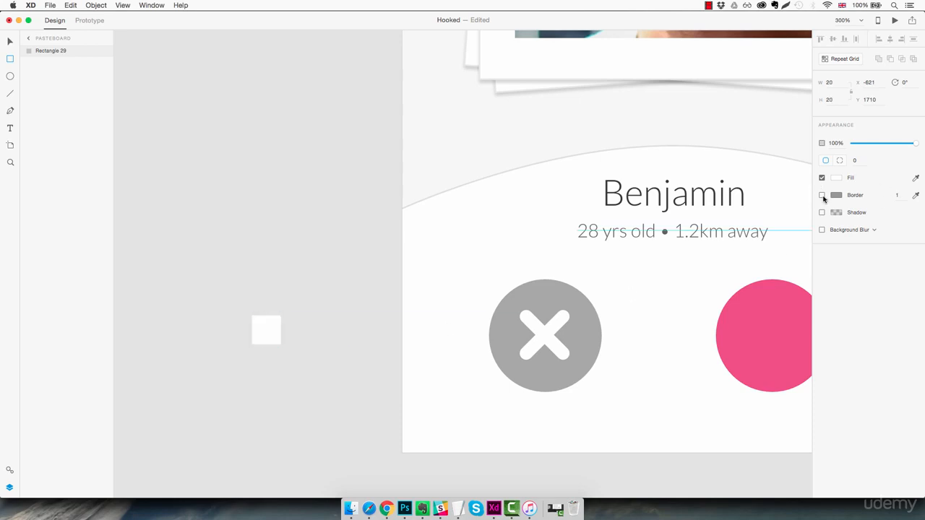
- Rotate the small white square to 45° so that it forms a diamond
{"action": "key", "text": "z"}
{"action": "left_click", "coordinate": [262, 322]}
{"action": "left_click", "coordinate": [263, 321]}
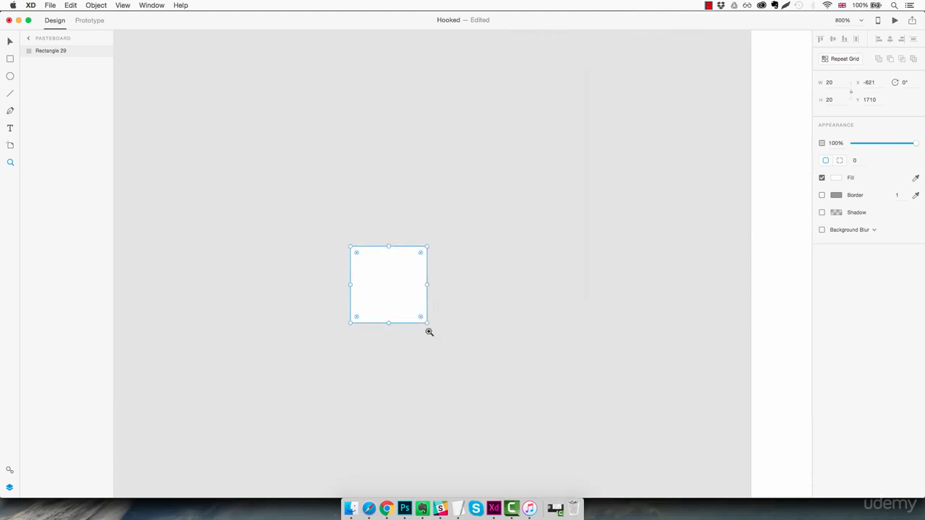
{"action": "left_click", "coordinate": [395, 288]}
{"action": "key", "text": "v"}
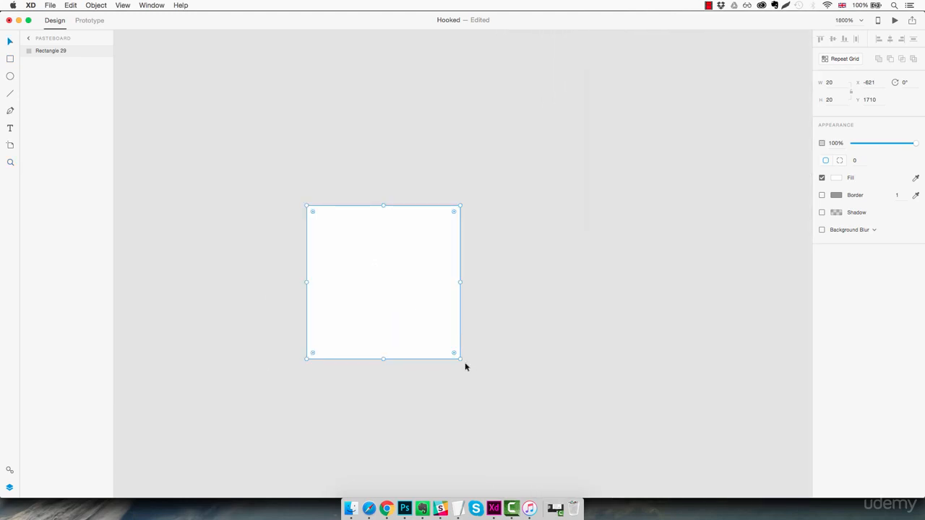
{"action": "left_click_drag", "start_coordinate": [463, 361], "coordinate": [377, 366]}
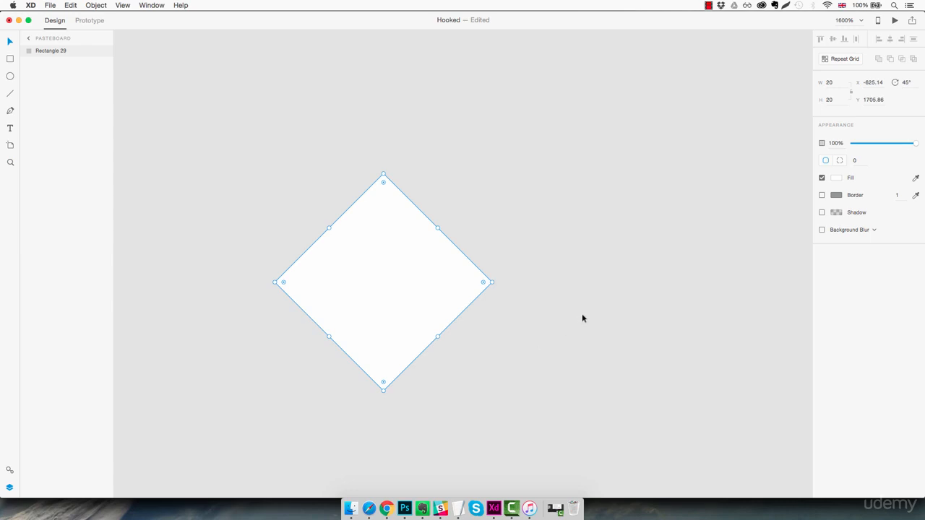
- Draw a 20 × 20 white circle without a border beside the diamond
{"action": "key", "text": "e"}
{"action": "left_click_drag", "start_coordinate": [453, 153], "coordinate": [605, 319]}
{"action": "left_click", "coordinate": [822, 177]}
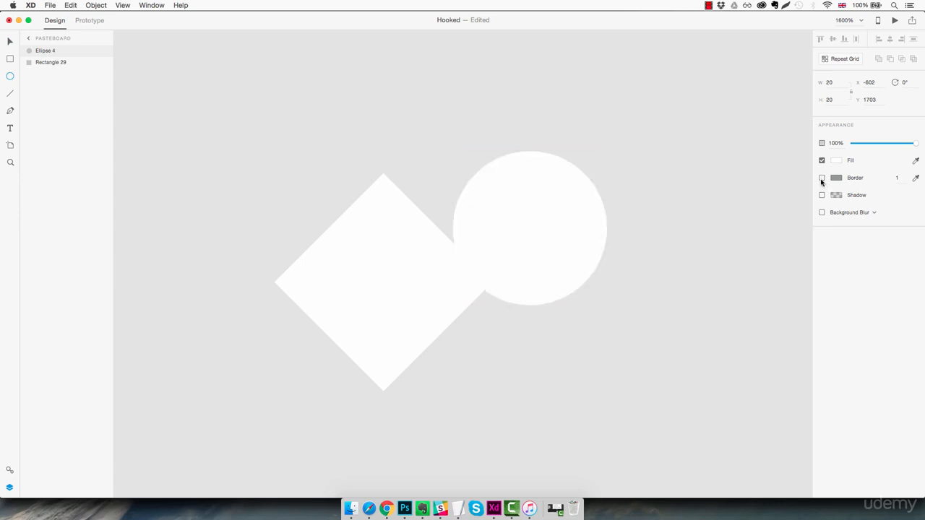
- Position the circle against the diamond's upper-left edge at X -628, Y 1703 to form the heart's first lobe
{"action": "key", "text": "v"}
{"action": "left_click_drag", "start_coordinate": [563, 225], "coordinate": [383, 226]}
{"action": "key", "text": "Left"}
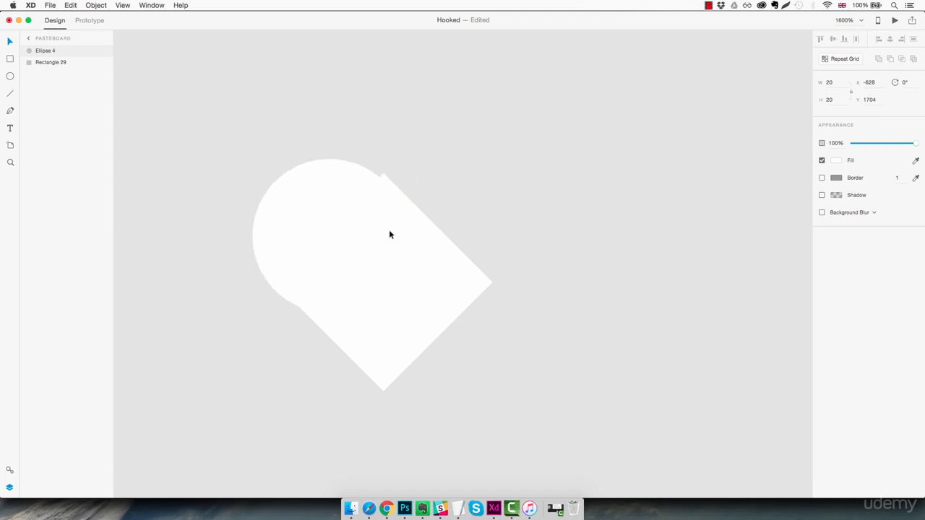
{"action": "key", "text": "Up"}
{"action": "key", "text": "Down"}
{"action": "key", "text": "Up"}
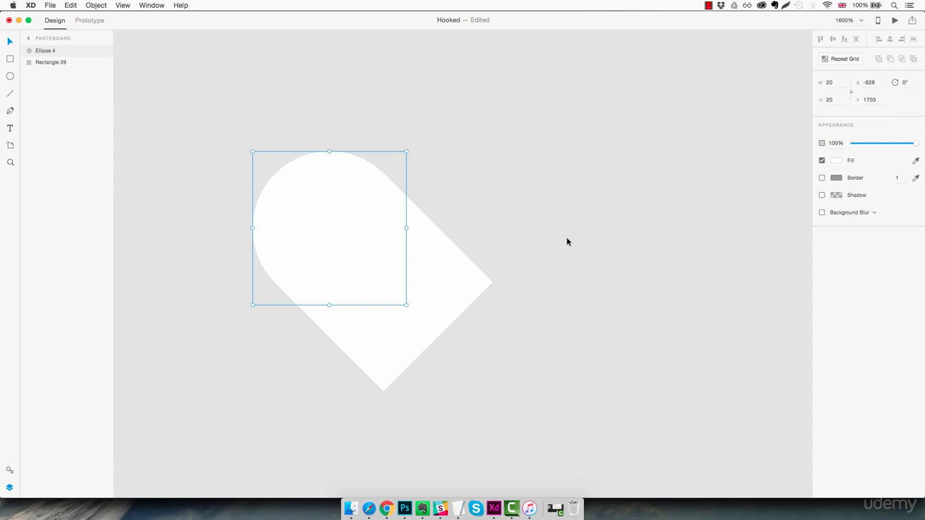
- Duplicate the circle and place the copy at X -614, Y 1703 on the diamond's upper-right edge to complete the heart
{"action": "key", "text": "super+d"}
{"action": "left_click_drag", "start_coordinate": [344, 235], "coordinate": [451, 238]}
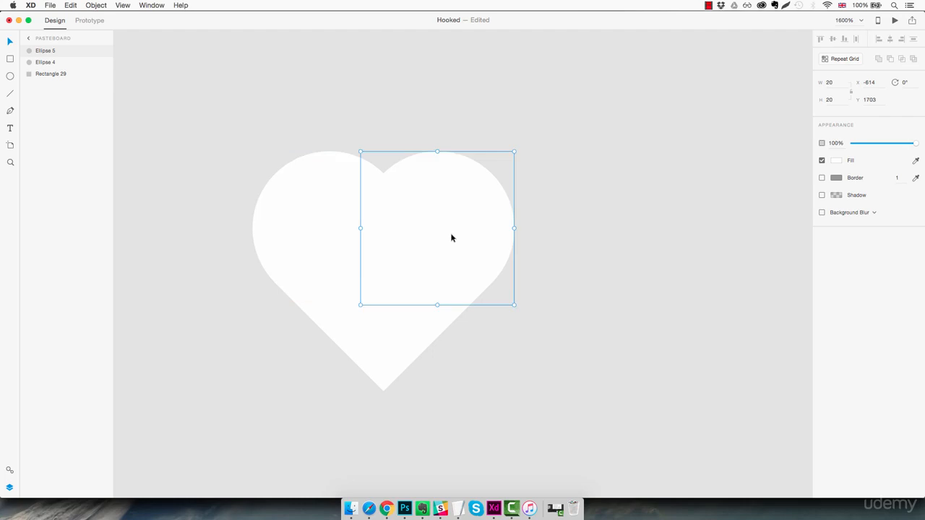
{"action": "left_click", "coordinate": [565, 264]}
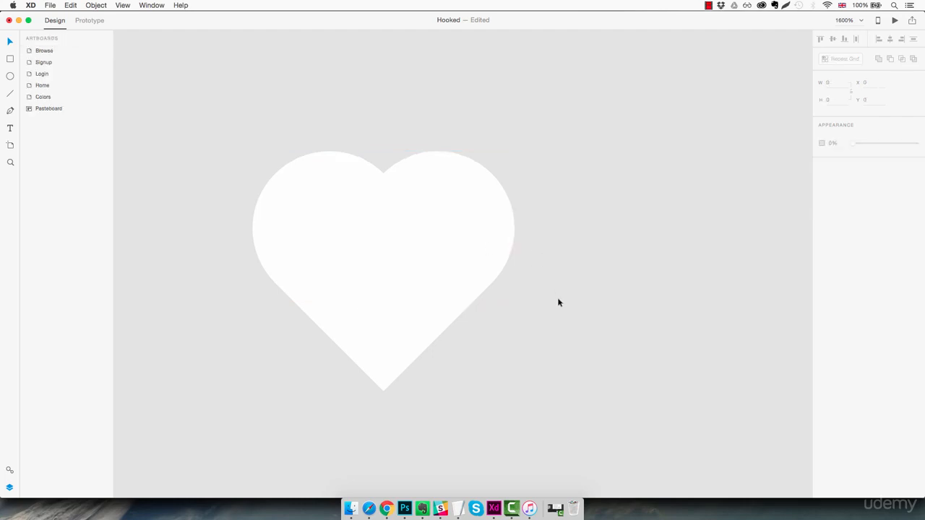
- Merge the diamond and the two circles into one heart shape with the Add boolean operation
{"action": "key", "text": "super+1"}
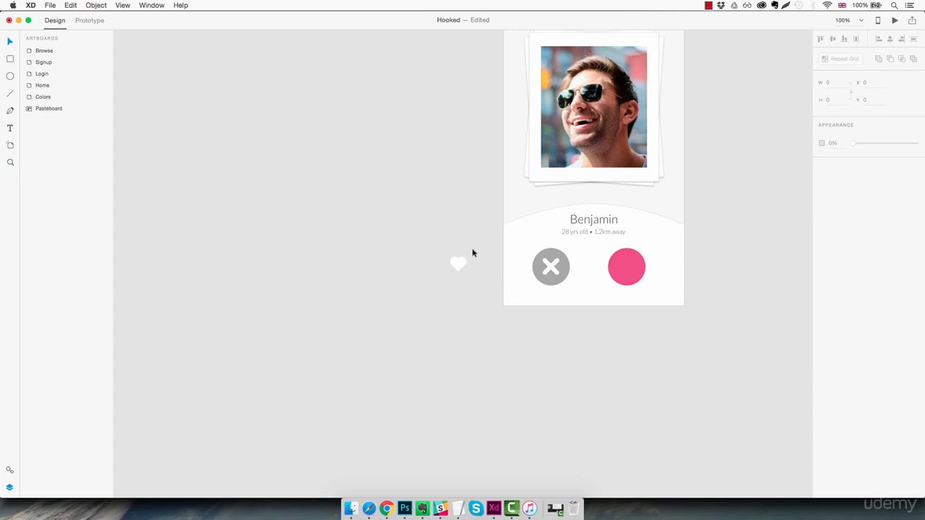
{"action": "left_click_drag", "start_coordinate": [472, 253], "coordinate": [436, 289]}
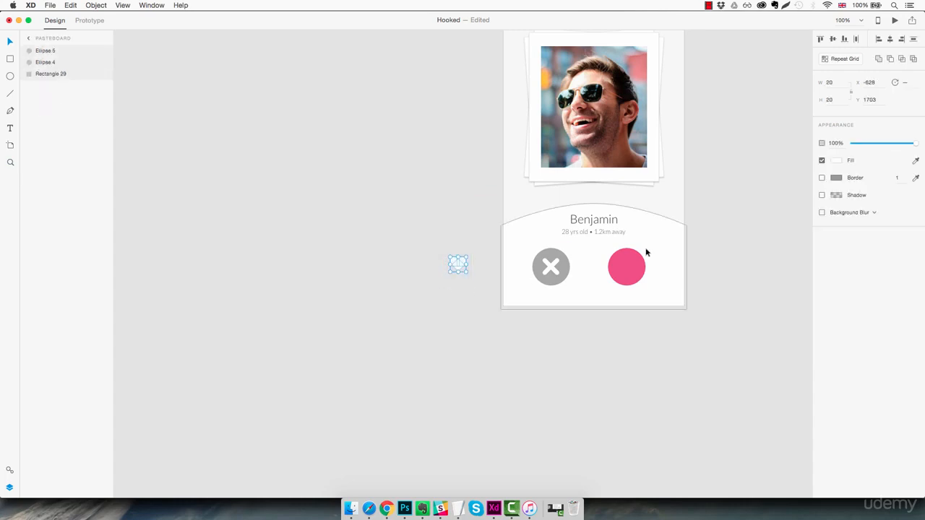
{"action": "left_click", "coordinate": [877, 59]}
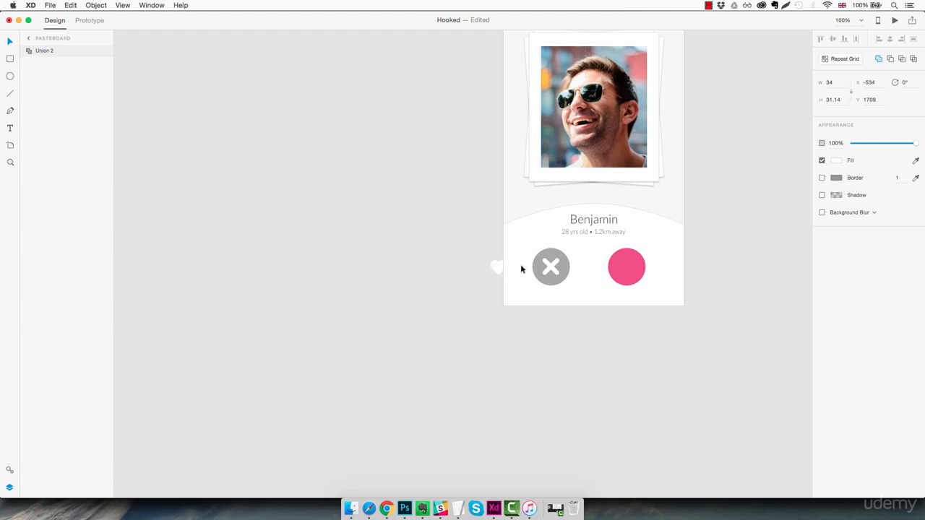
- Move the white heart onto the centre of the pink button at X 239, Y 570
{"action": "left_click_drag", "start_coordinate": [520, 269], "coordinate": [643, 277]}
{"action": "left_click", "coordinate": [614, 257], "text": "super"}
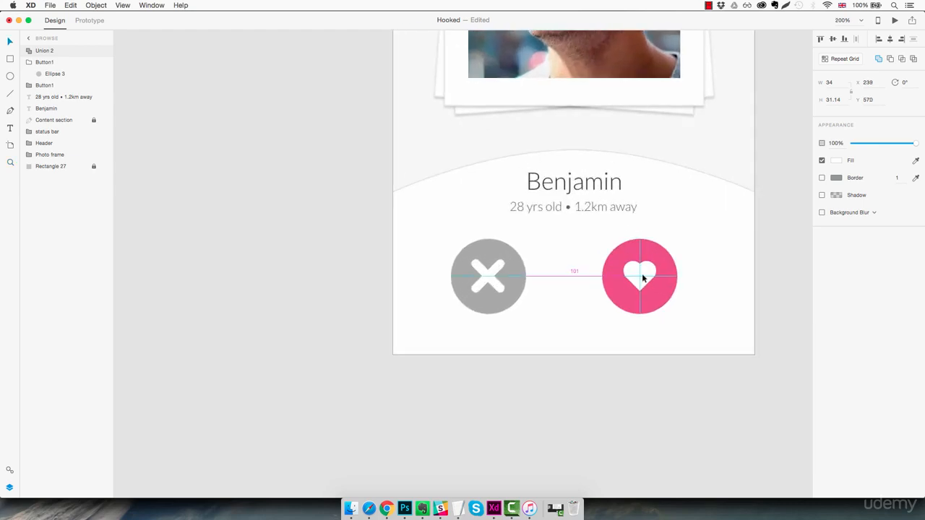
{"action": "left_click_drag", "start_coordinate": [643, 278], "coordinate": [643, 277]}
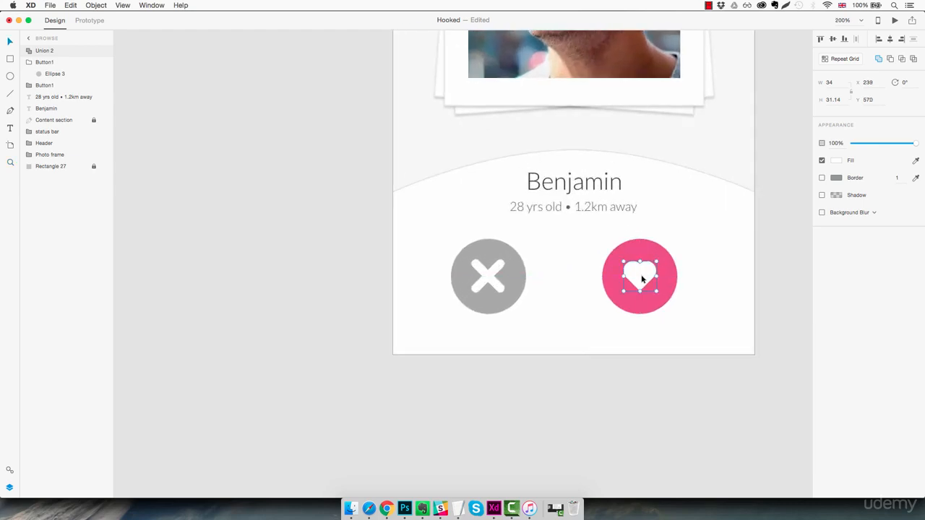
{"action": "left_click", "coordinate": [556, 301]}
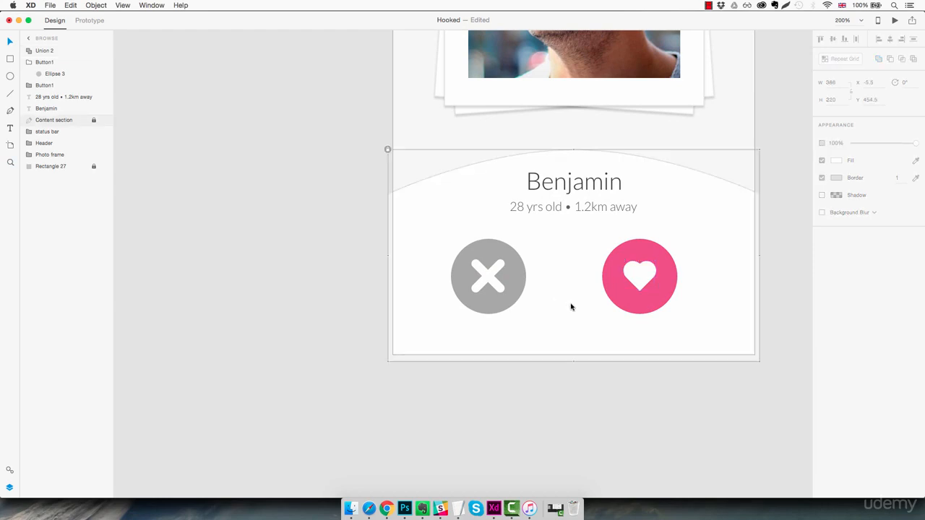
- Rename the heart layer "Heart icon" and move it into the pink button's group above the ellipse
{"action": "left_click", "coordinate": [43, 50]}
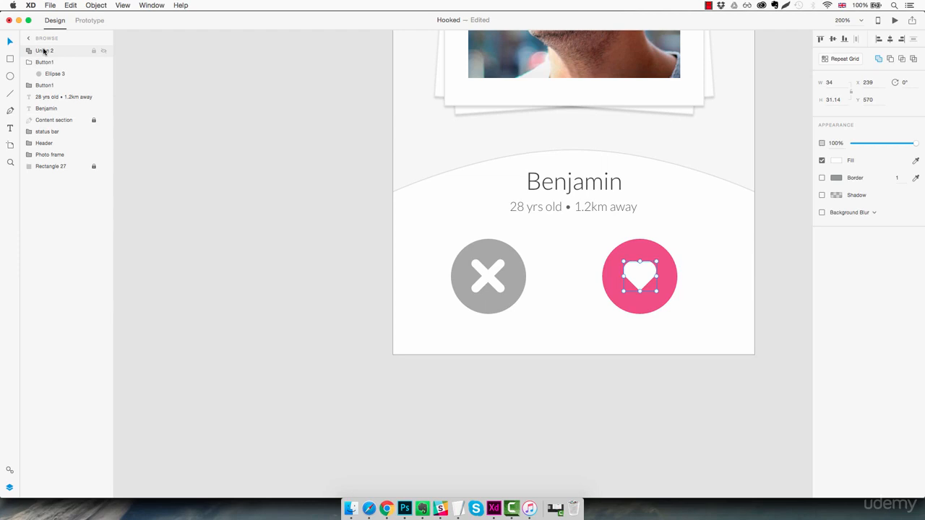
{"action": "double_click", "coordinate": [43, 51]}
{"action": "type", "text": "Heart ico"}
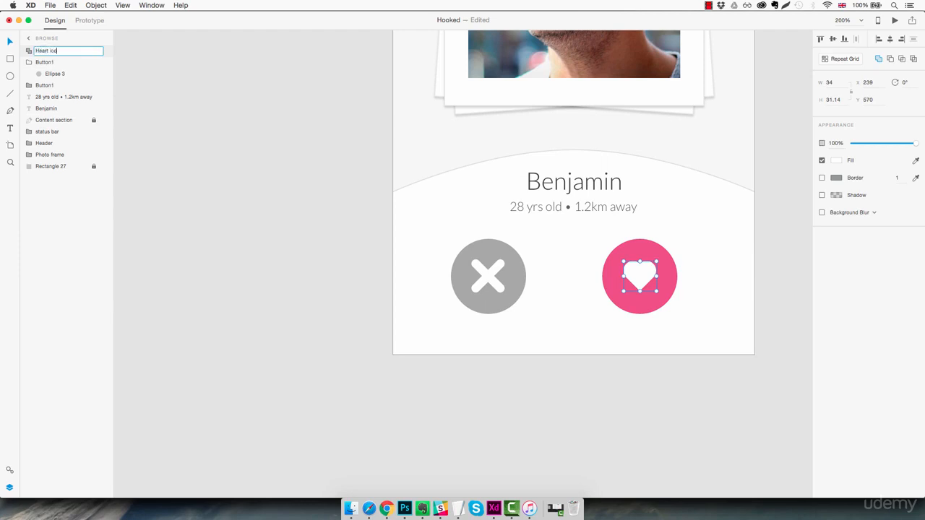
{"action": "type", "text": "n"}
{"action": "key", "text": "Return"}
{"action": "left_click_drag", "start_coordinate": [36, 53], "coordinate": [62, 70]}
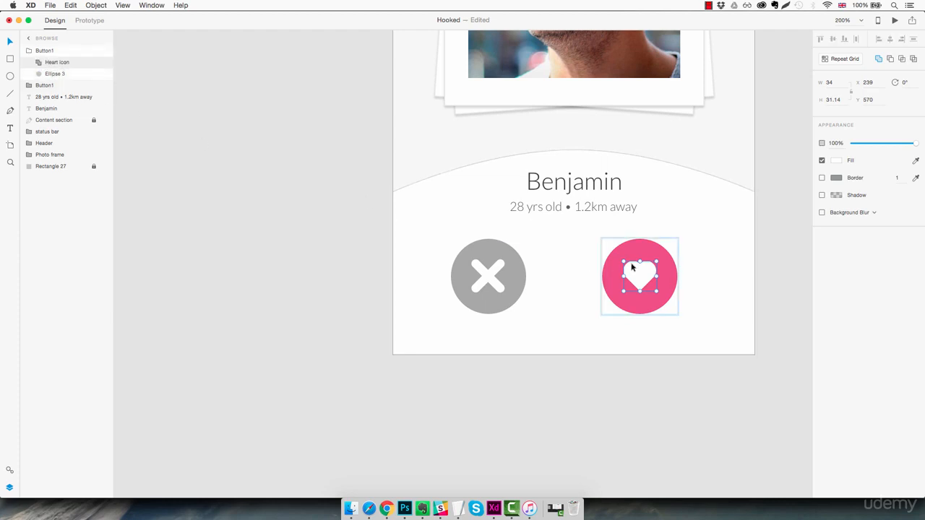
- Rename the pink button's group "Button2" and collapse it
{"action": "double_click", "coordinate": [46, 50]}
{"action": "left_click", "coordinate": [54, 51]}
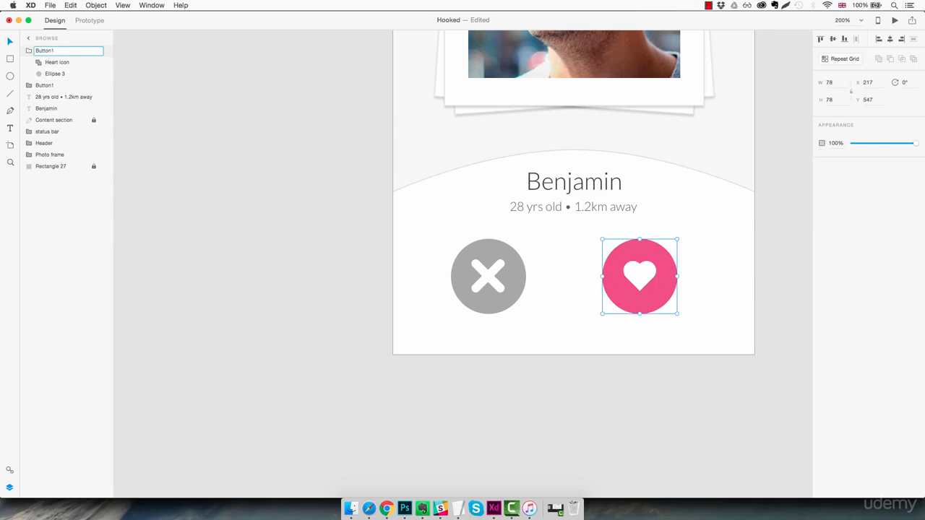
{"action": "key", "text": "Return"}
{"action": "left_click", "coordinate": [28, 52]}
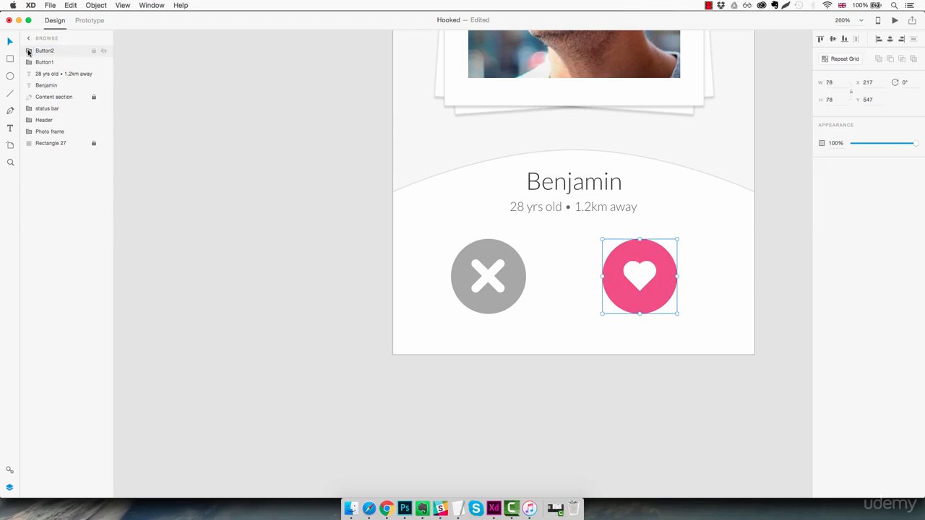
- Move the status bar, Header and Photo frame groups to the top of the Browse artboard's layer order
{"action": "left_click", "coordinate": [57, 111]}
{"action": "left_click", "coordinate": [57, 133], "text": "shift"}
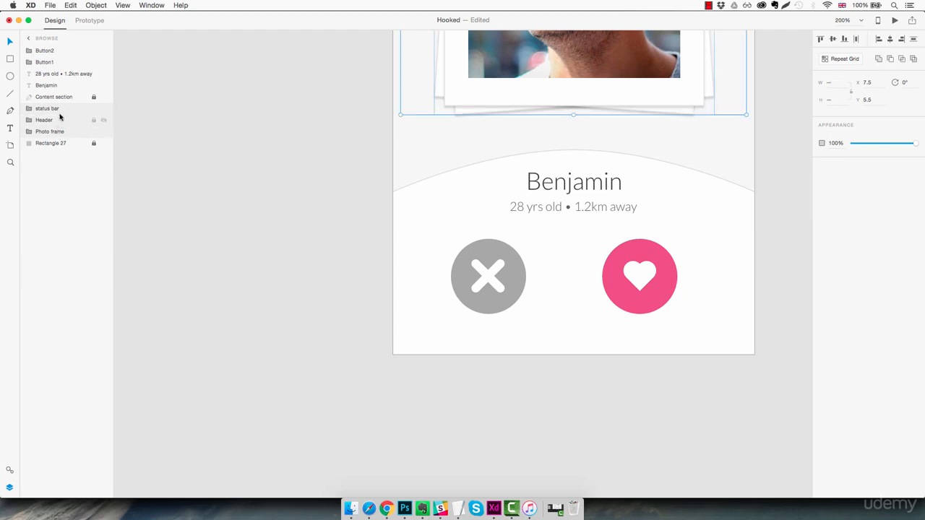
{"action": "left_click_drag", "start_coordinate": [54, 107], "coordinate": [57, 52]}
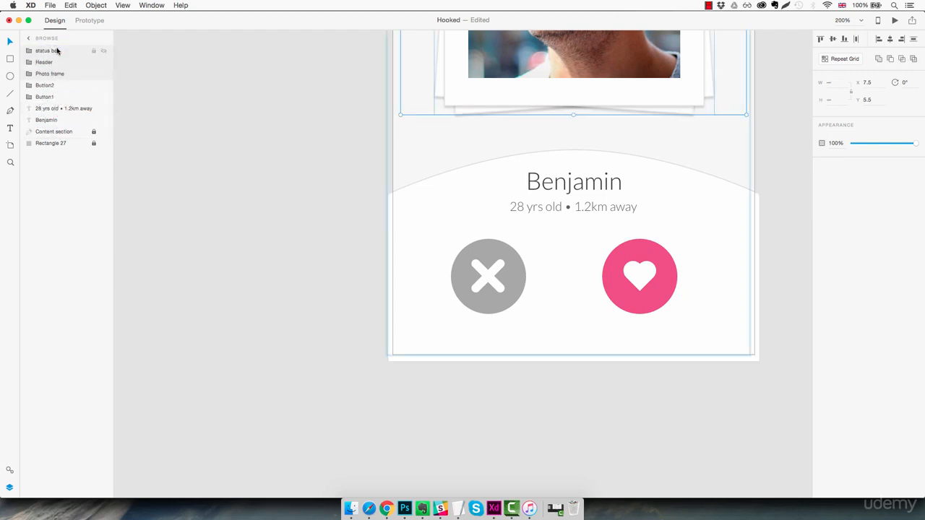
- Move the profile name and age/distance text layers above Button2 and directly below Photo frame in the layer order
{"action": "left_click", "coordinate": [50, 95]}
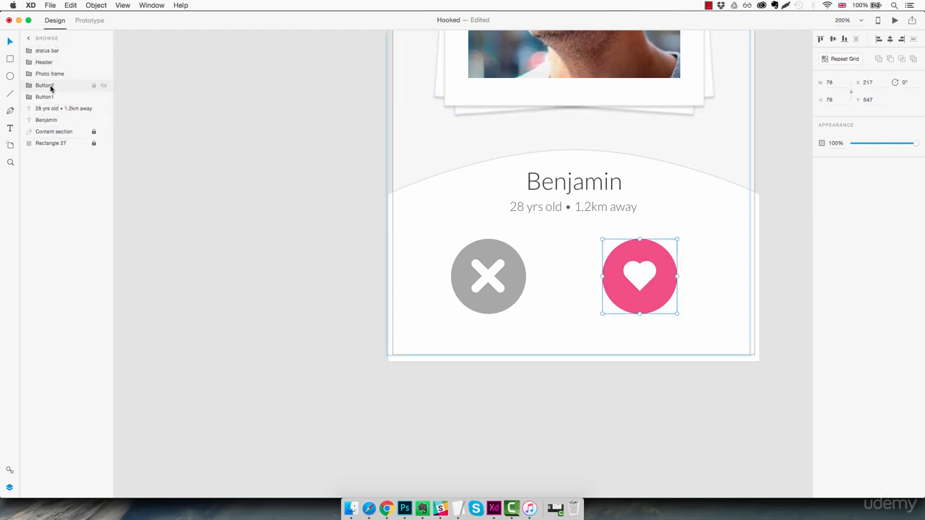
{"action": "left_click", "coordinate": [52, 109]}
{"action": "left_click", "coordinate": [52, 119], "text": "shift"}
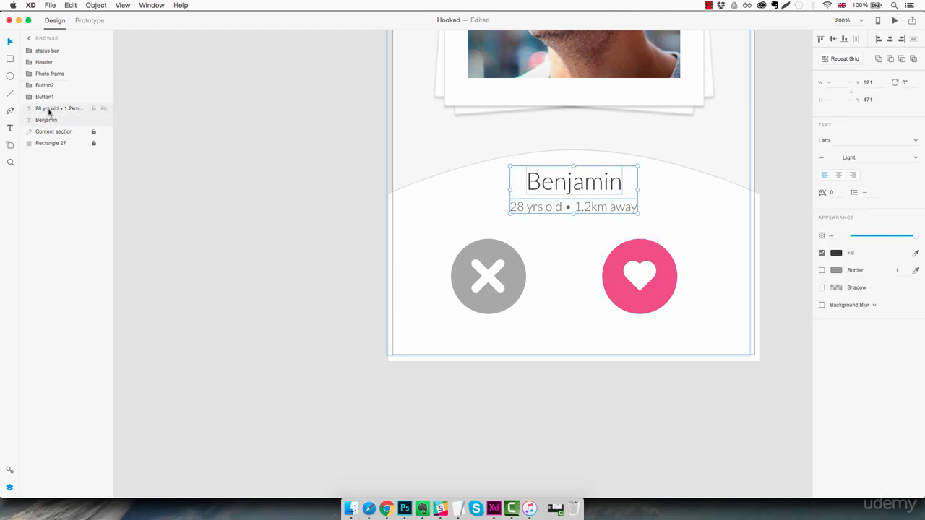
{"action": "left_click_drag", "start_coordinate": [52, 115], "coordinate": [50, 85]}
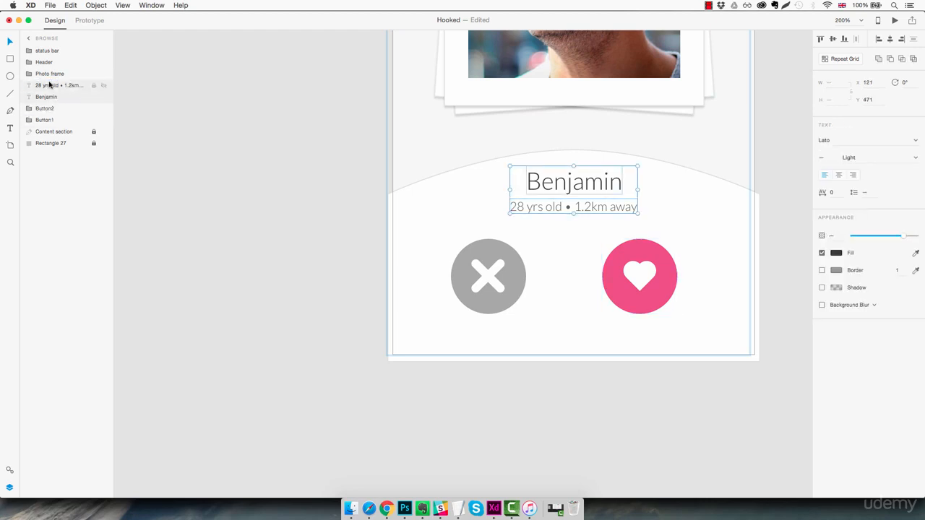
- Unlock the Content section shape, move it up to Y 449.5, and lock it again
{"action": "left_click", "coordinate": [62, 133]}
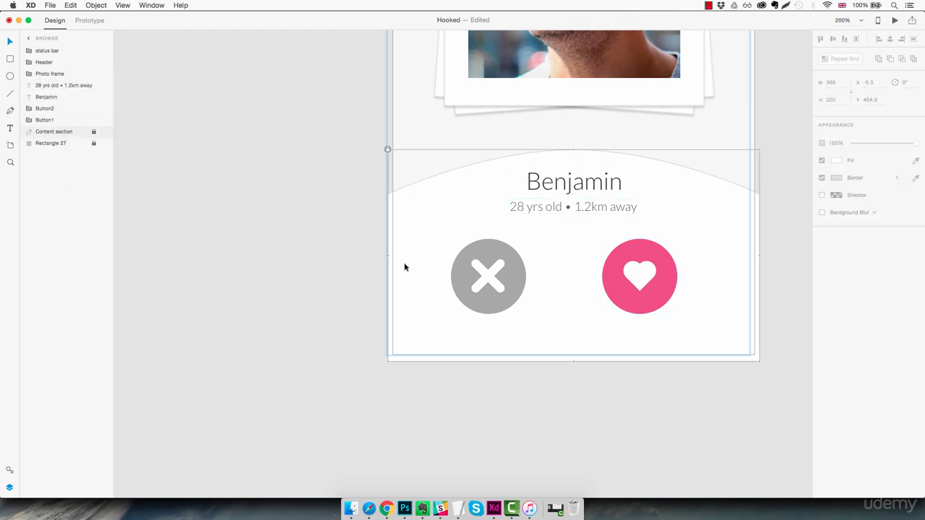
{"action": "left_click", "coordinate": [387, 148]}
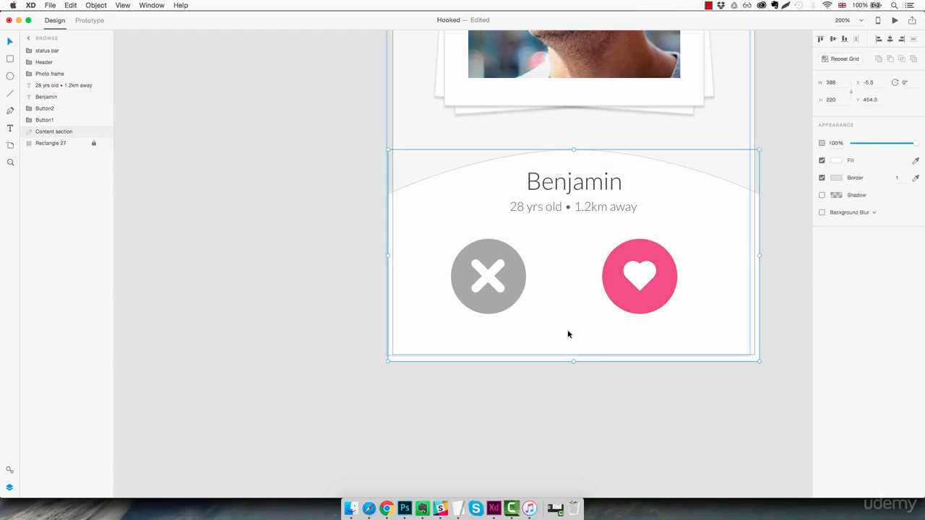
{"action": "left_click_drag", "start_coordinate": [571, 334], "coordinate": [572, 334]}
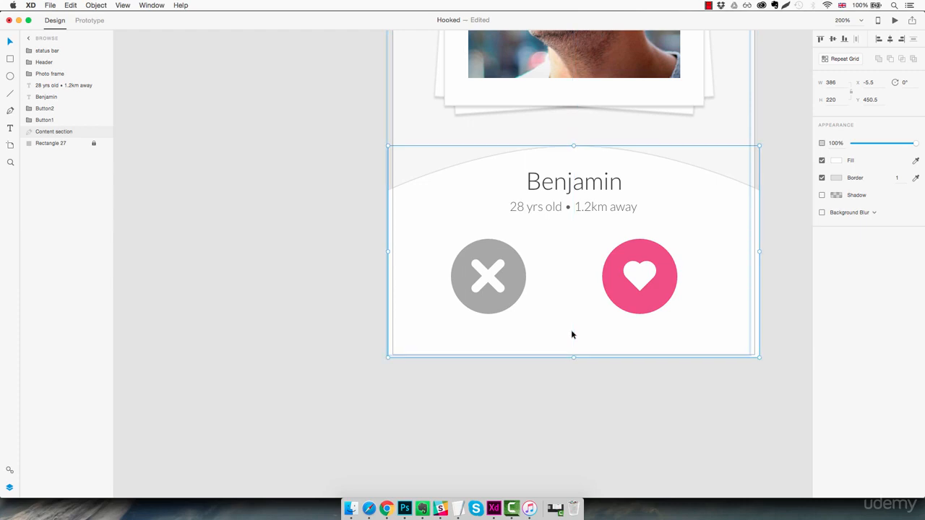
{"action": "left_click", "coordinate": [570, 334]}
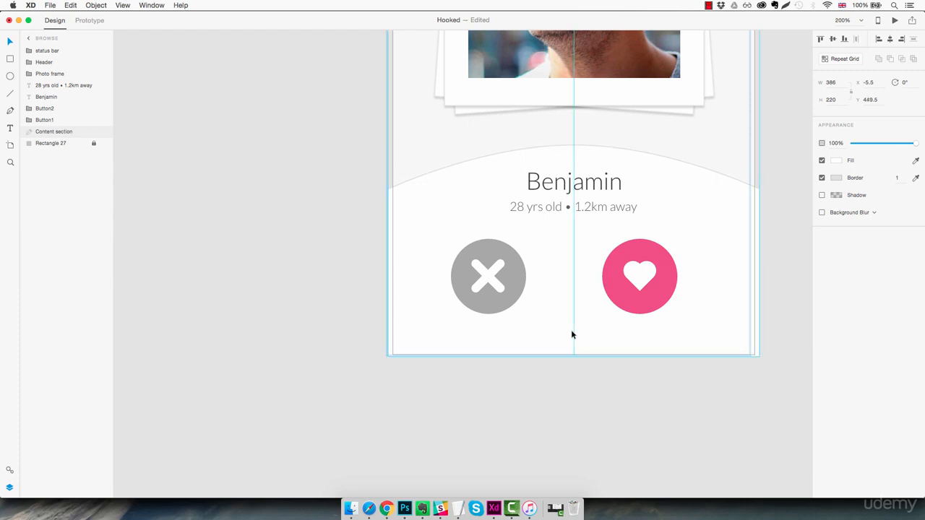
{"action": "left_click", "coordinate": [580, 389]}
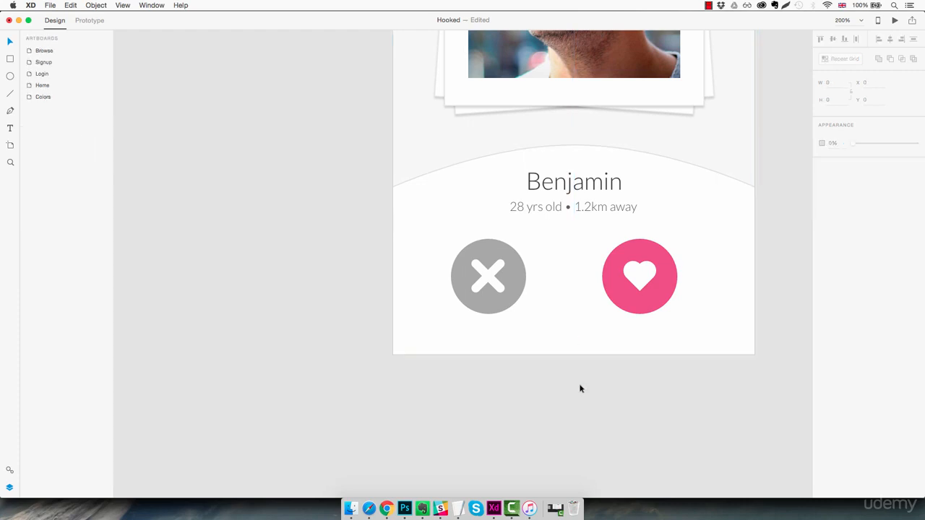
{"action": "left_click", "coordinate": [578, 246]}
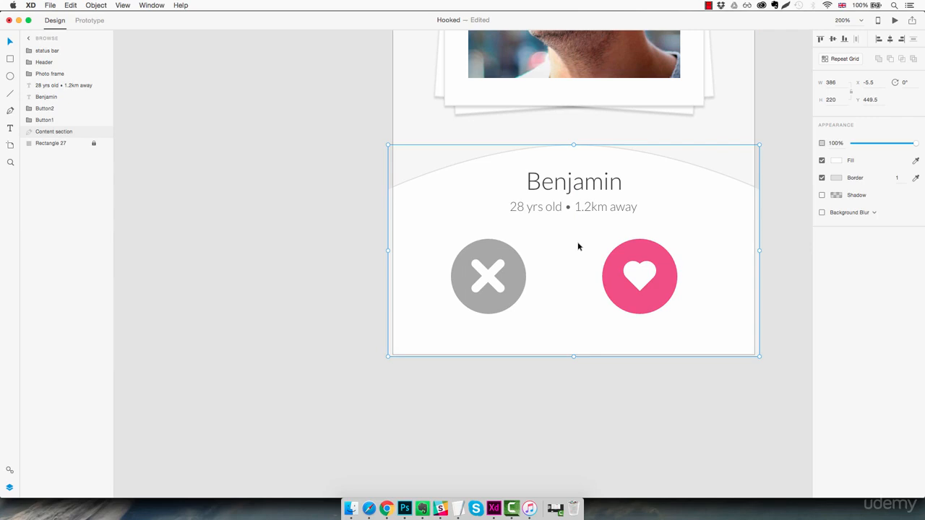
{"action": "key", "text": "super+l"}
- Move the pink heart button to X 198, leaving a 60-pixel gap from the grey cross button
{"action": "left_click", "coordinate": [636, 309]}
{"action": "left_click", "coordinate": [632, 296]}
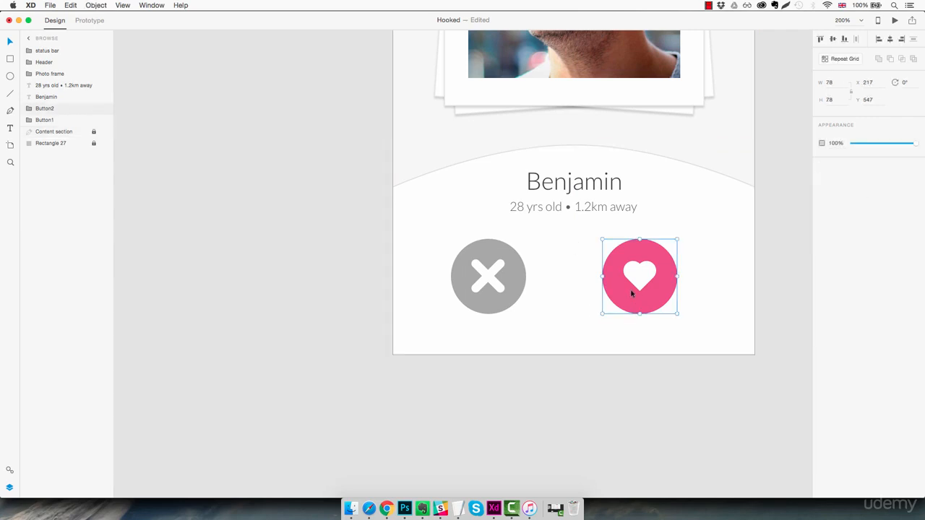
{"action": "left_click_drag", "start_coordinate": [635, 296], "coordinate": [561, 303]}
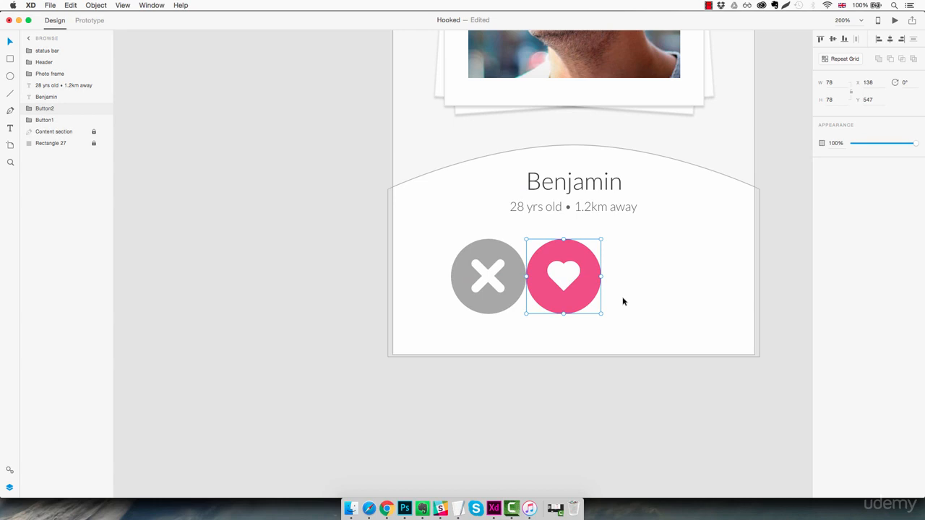
{"action": "key", "text": "shift+Right"}
{"action": "key", "text": "shift+Right"}
{"action": "key", "text": "shift+Right"}
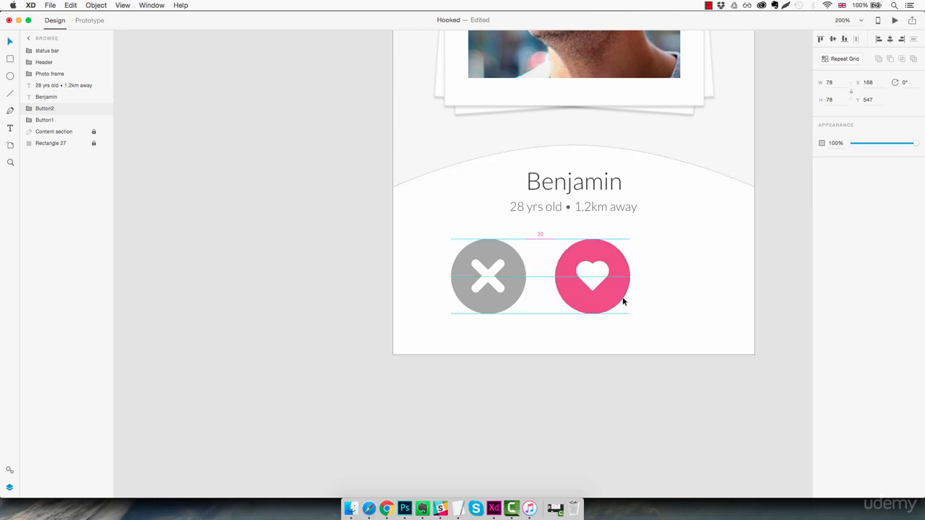
{"action": "key", "text": "shift+Right"}
{"action": "key", "text": "shift+Right"}
{"action": "key", "text": "shift+Right"}
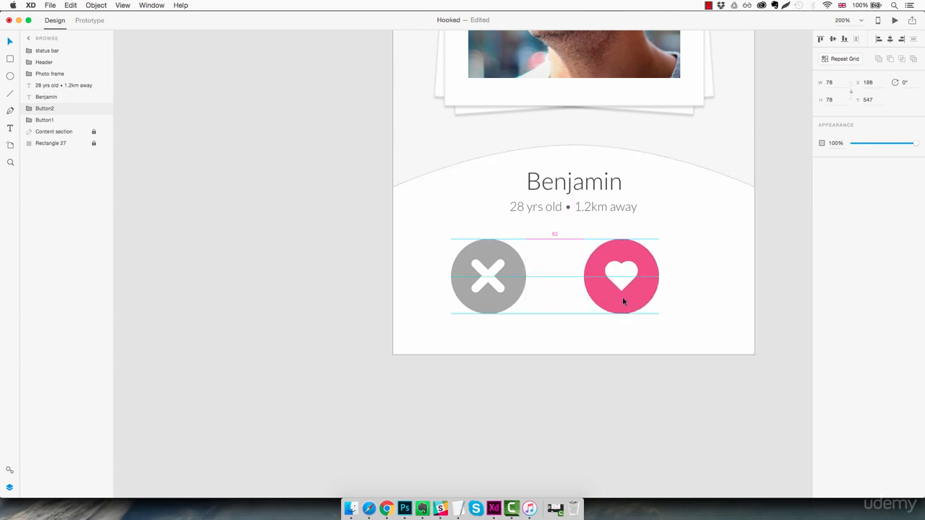
{"action": "left_click", "coordinate": [686, 288]}
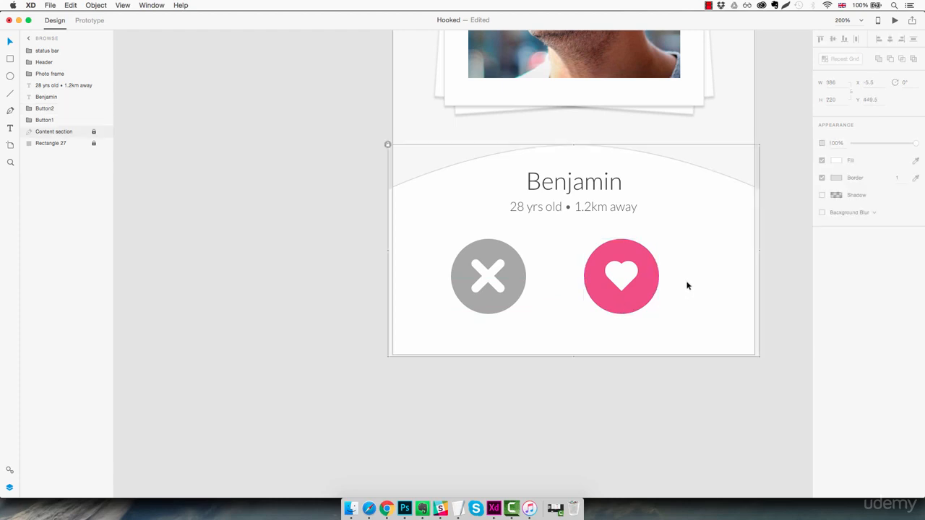
- Centre both round buttons together at X 80, Y 555, and move the two profile text lines down to Y 481
{"action": "left_click_drag", "start_coordinate": [689, 247], "coordinate": [507, 309]}
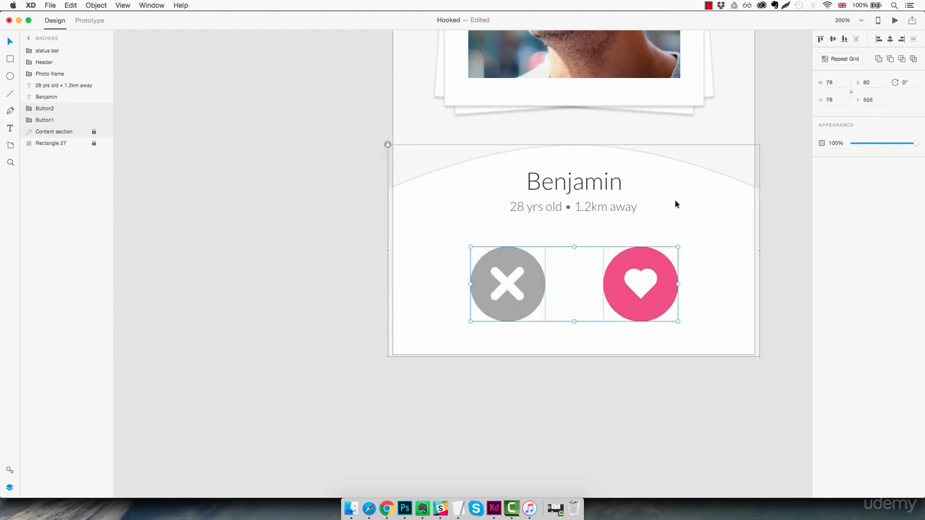
{"action": "scroll", "coordinate": [659, 186], "scroll_direction": "left", "scroll_amount": 1}
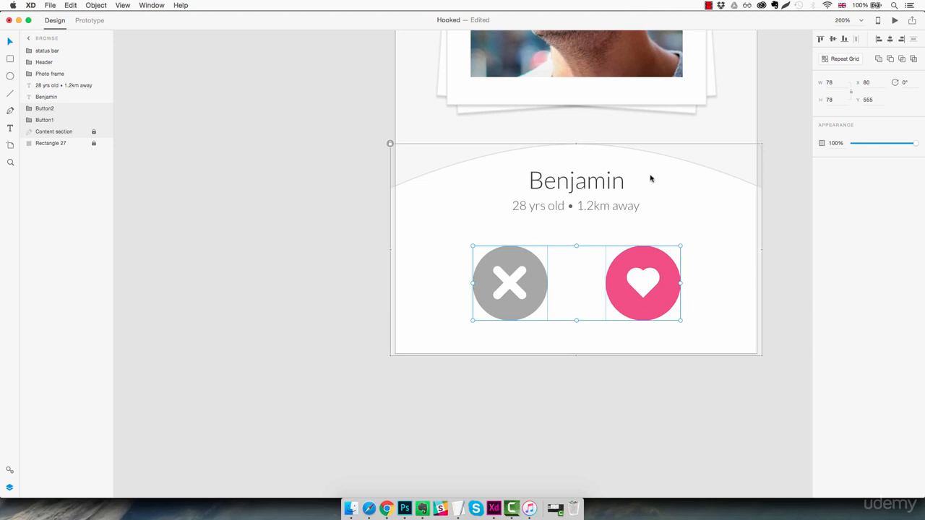
{"action": "left_click_drag", "start_coordinate": [668, 176], "coordinate": [576, 196]}
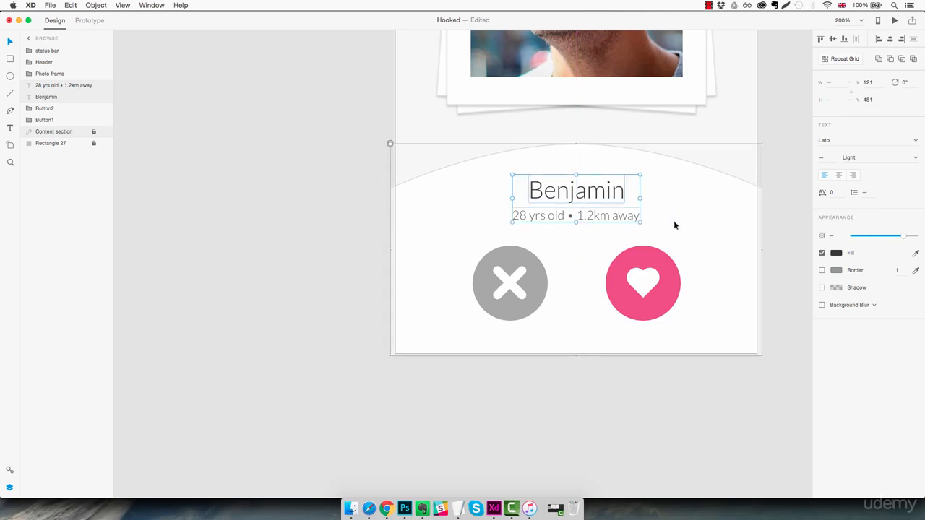
- Draw a circle about 39 px in diameter centred on the crest of the white content panel, above the profile name
{"action": "left_click", "coordinate": [772, 233]}
{"action": "key", "text": "super+1"}
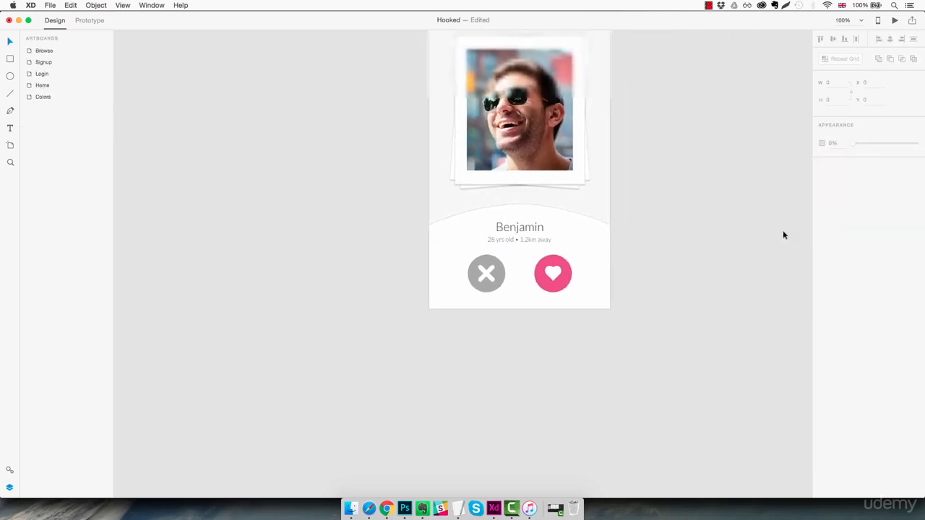
{"action": "left_click_drag", "start_coordinate": [638, 287], "coordinate": [627, 268]}
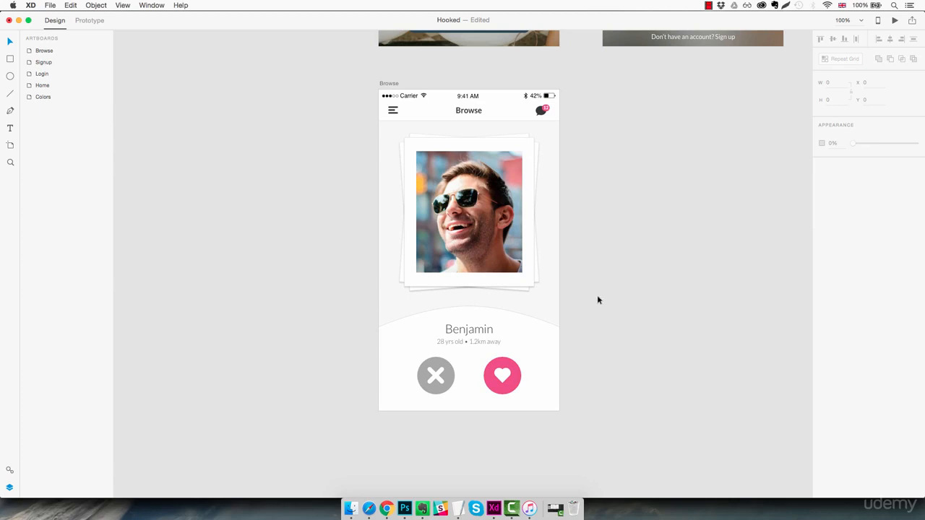
{"action": "key", "text": "z"}
{"action": "left_click", "coordinate": [470, 308]}
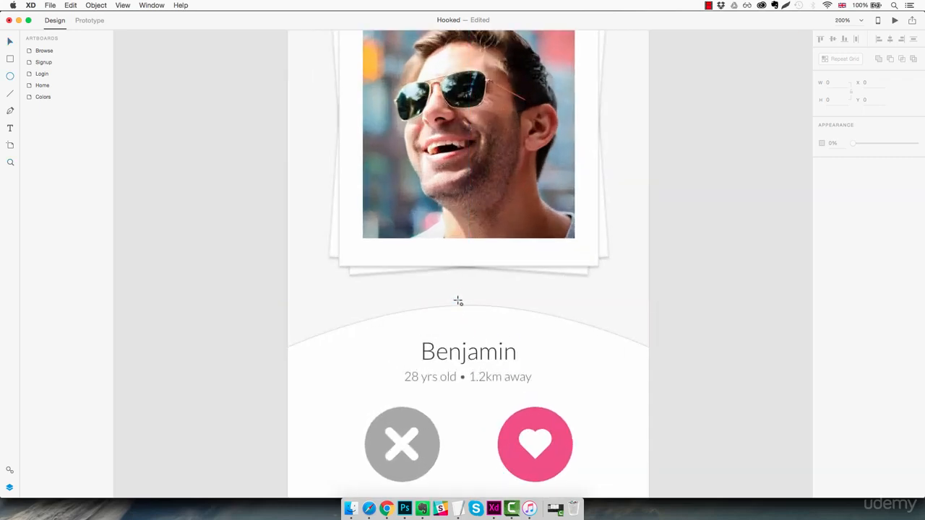
{"action": "mouse_move", "coordinate": [458, 296]}
{"action": "left_mouse_down"}
{"action": "mouse_move", "coordinate": [502, 334]}
{"action": "mouse_move", "coordinate": [477, 318]}
{"action": "left_mouse_up"}
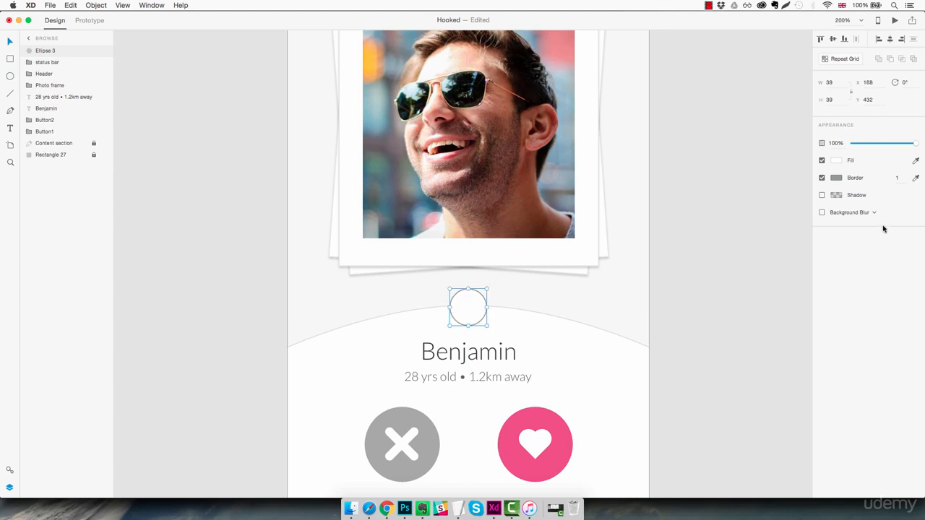
- Fill the new circle with the saved blue #02B4FF and leave it without a border
{"action": "left_click", "coordinate": [837, 161]}
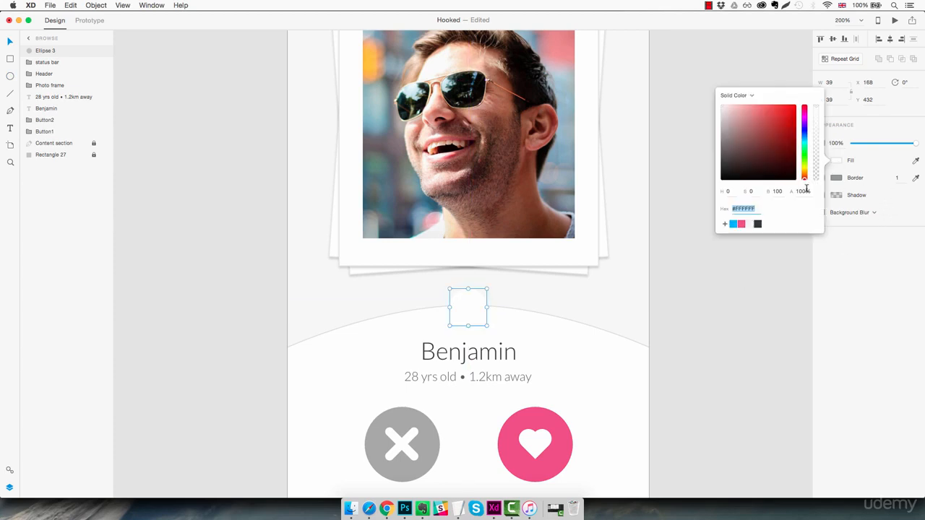
{"action": "left_click", "coordinate": [733, 224]}
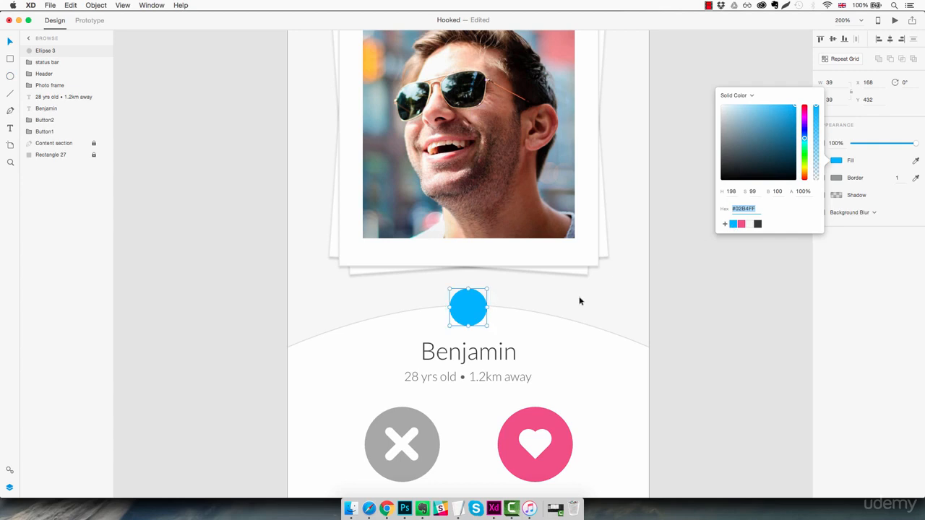
{"action": "left_click", "coordinate": [652, 292]}
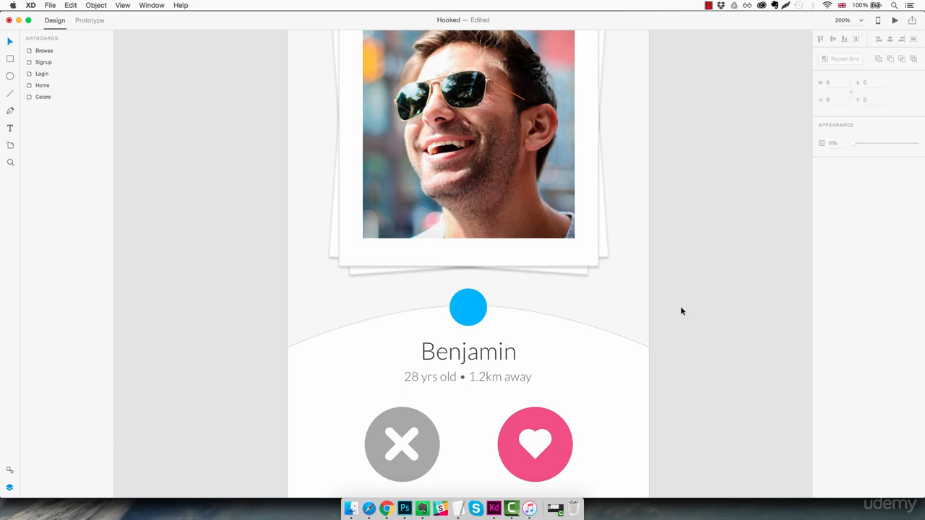
- Copy one rating star from the TasteBuds artboard in Dishy_app_design_final.xd and paste it onto the blue circle in the Hooked file
{"action": "mouse_move", "coordinate": [495, 509]}
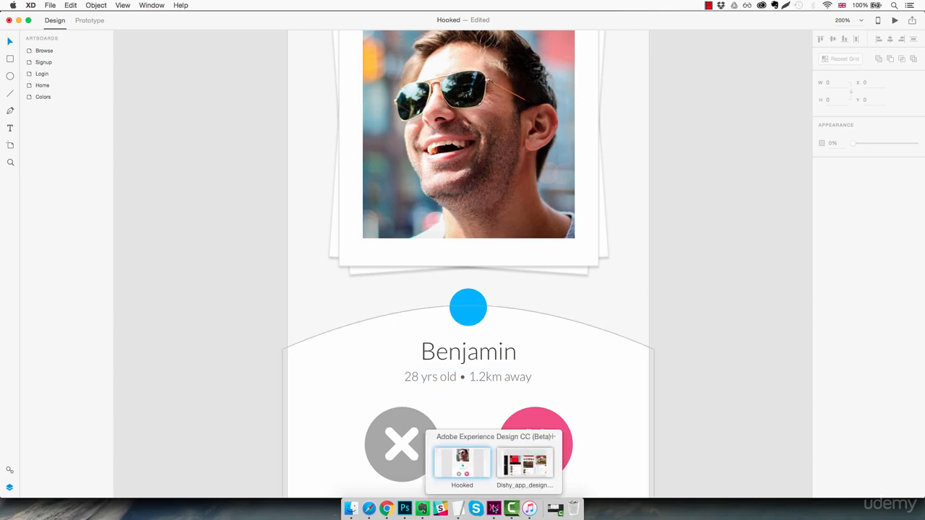
{"action": "left_click", "coordinate": [517, 471]}
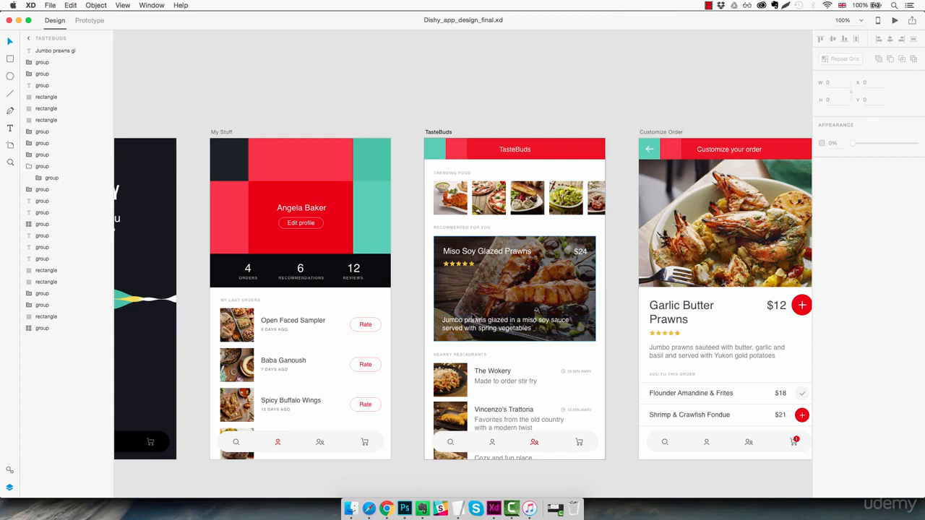
{"action": "scroll", "coordinate": [450, 260], "scroll_direction": "up", "scroll_amount": 3}
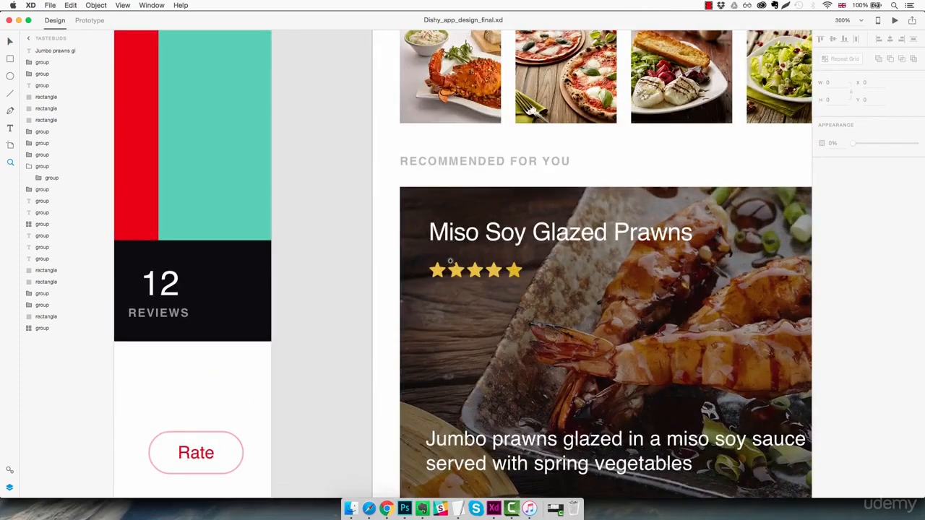
{"action": "left_click", "coordinate": [460, 273], "text": "super"}
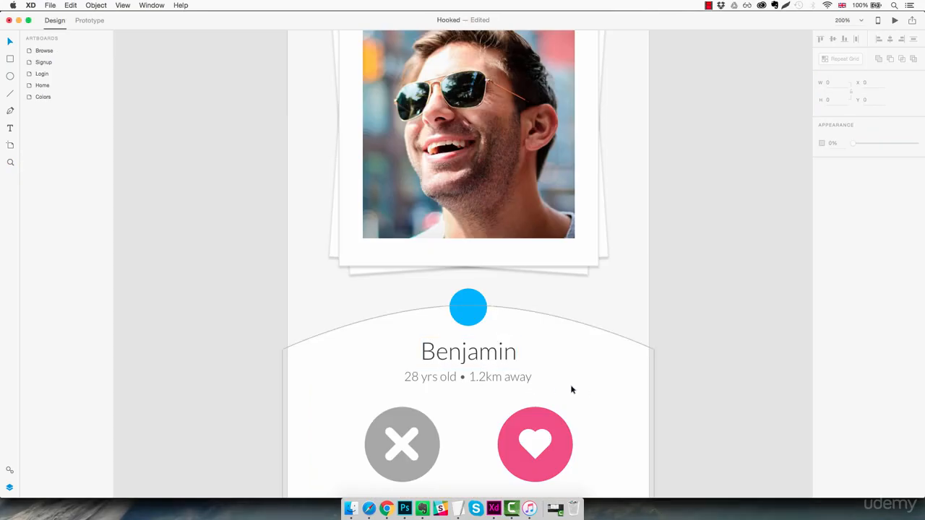
{"action": "left_click", "coordinate": [463, 267], "text": "super"}
{"action": "left_click_drag", "start_coordinate": [463, 267], "coordinate": [482, 298]}
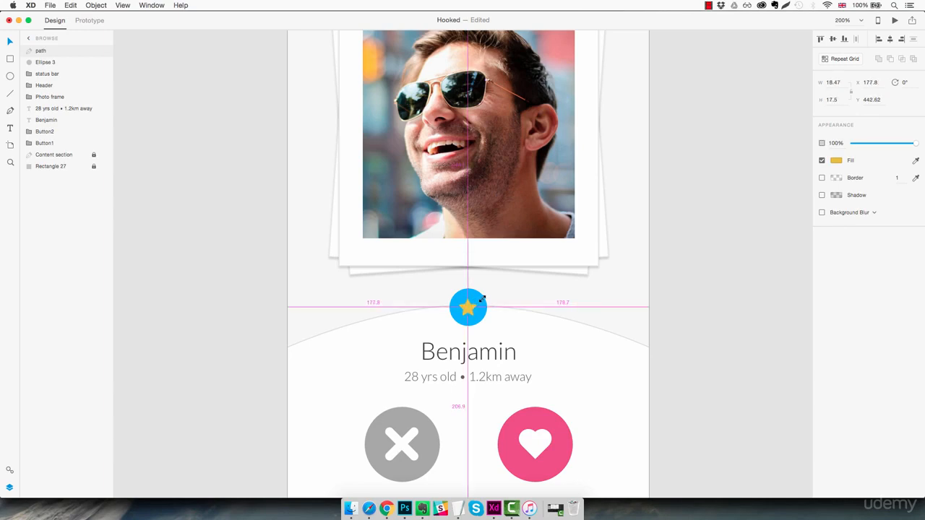
- Change the pasted star's fill to white
{"action": "left_click", "coordinate": [835, 160]}
{"action": "left_click_drag", "start_coordinate": [792, 161], "coordinate": [698, 84]}
{"action": "left_click", "coordinate": [552, 327]}
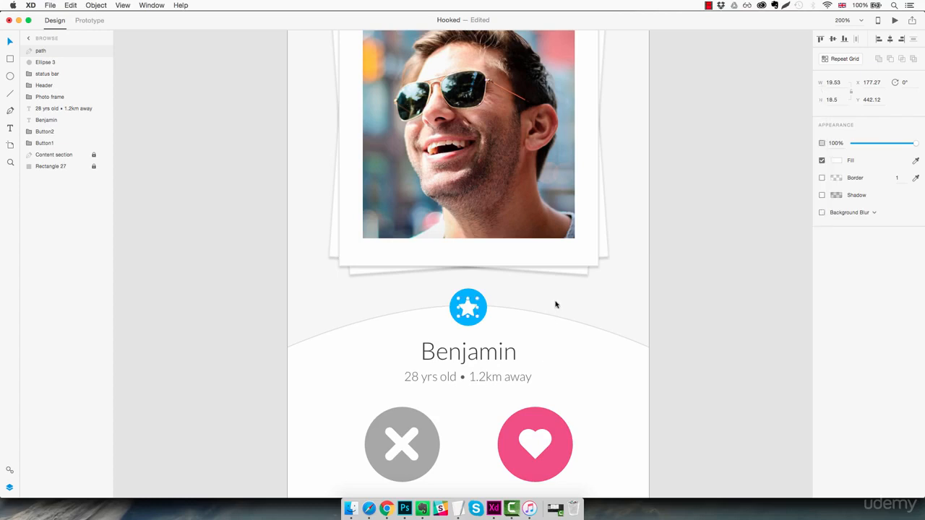
{"action": "left_click", "coordinate": [555, 302]}
- Centre the white star inside the blue circle at X 177.27, Y 442.12
{"action": "left_click_drag", "start_coordinate": [480, 316], "coordinate": [467, 309]}
{"action": "left_click", "coordinate": [699, 333]}
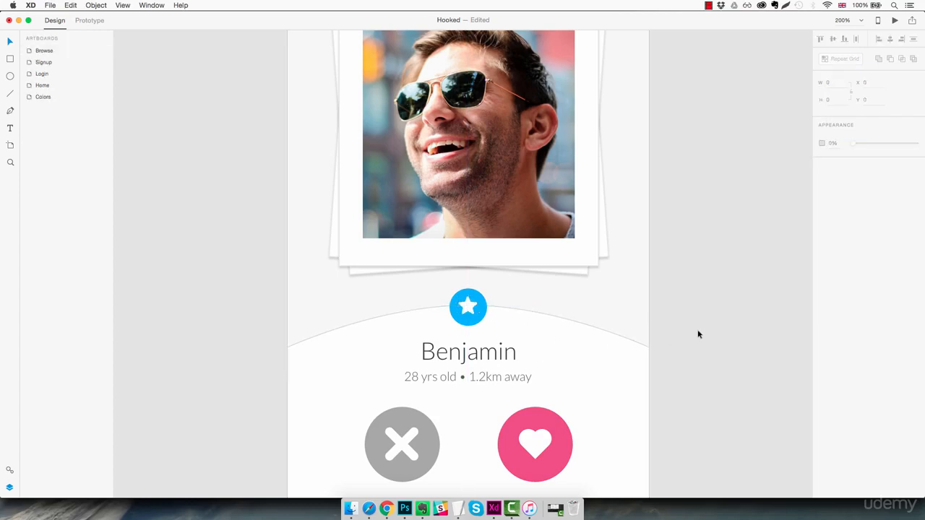
{"action": "left_click", "coordinate": [474, 311]}
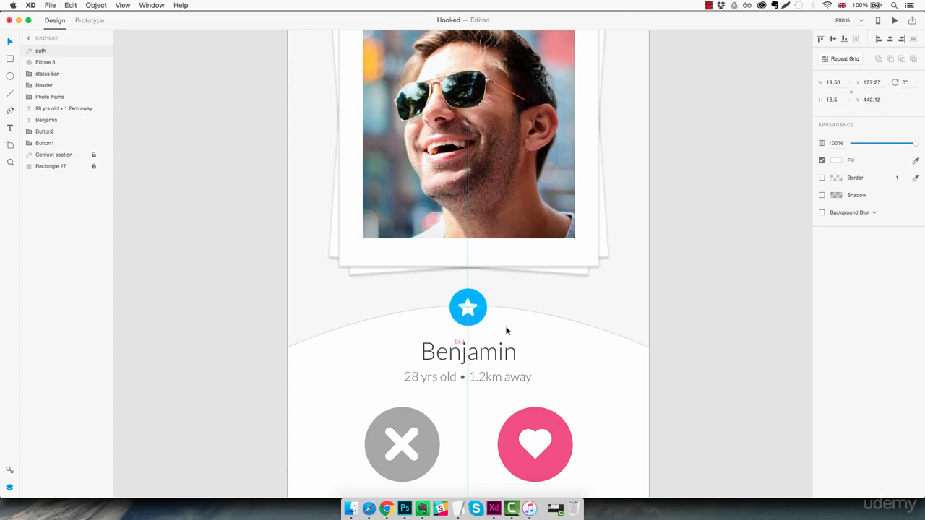
{"action": "left_click", "coordinate": [707, 317]}
{"action": "key", "text": "super+1"}
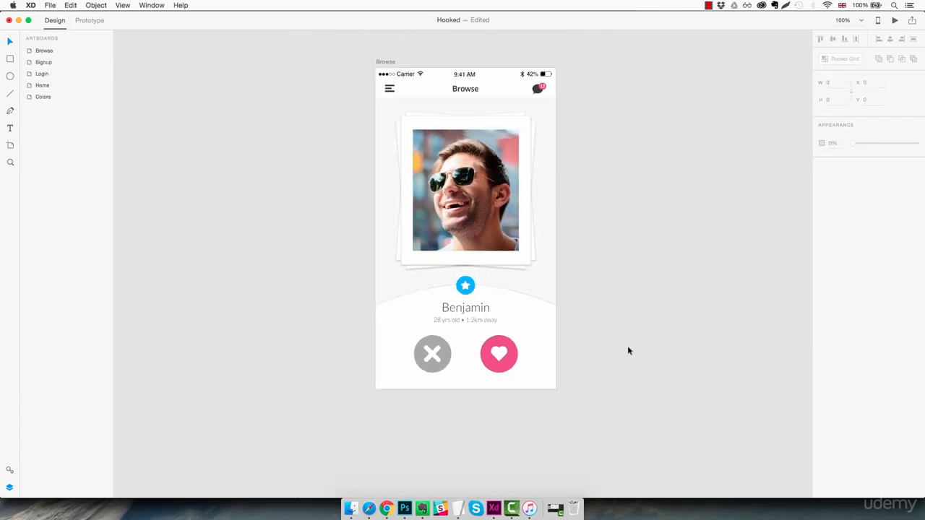
- Rename the star's path layer as Star
{"action": "left_click", "coordinate": [495, 296]}
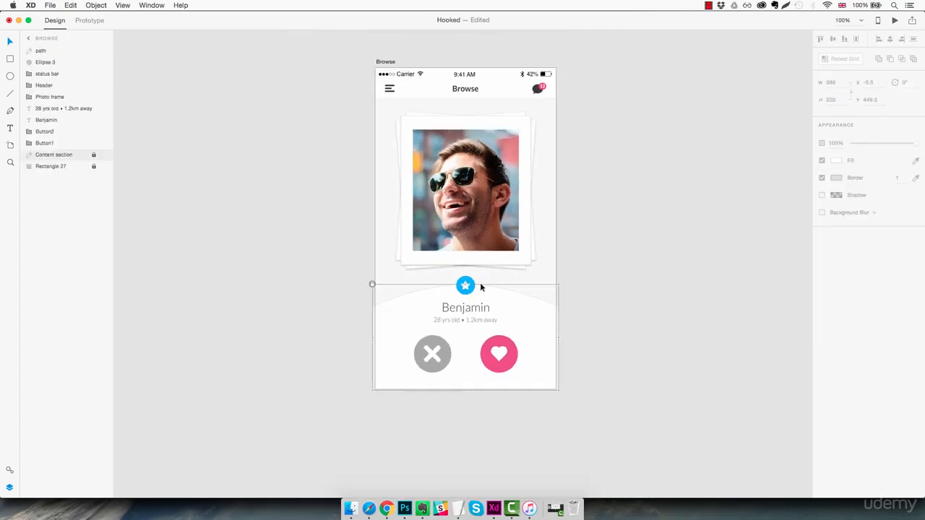
{"action": "double_click", "coordinate": [467, 285]}
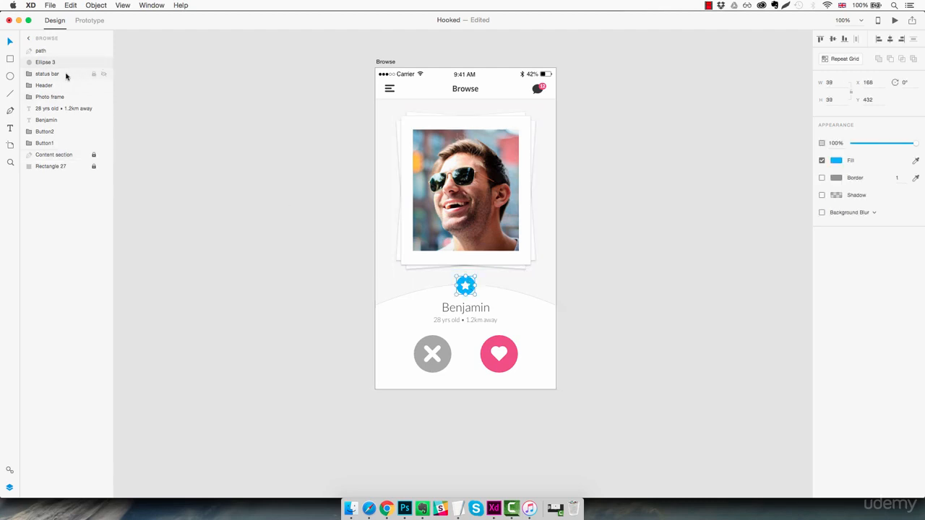
{"action": "left_click", "coordinate": [49, 52]}
{"action": "double_click", "coordinate": [40, 50]}
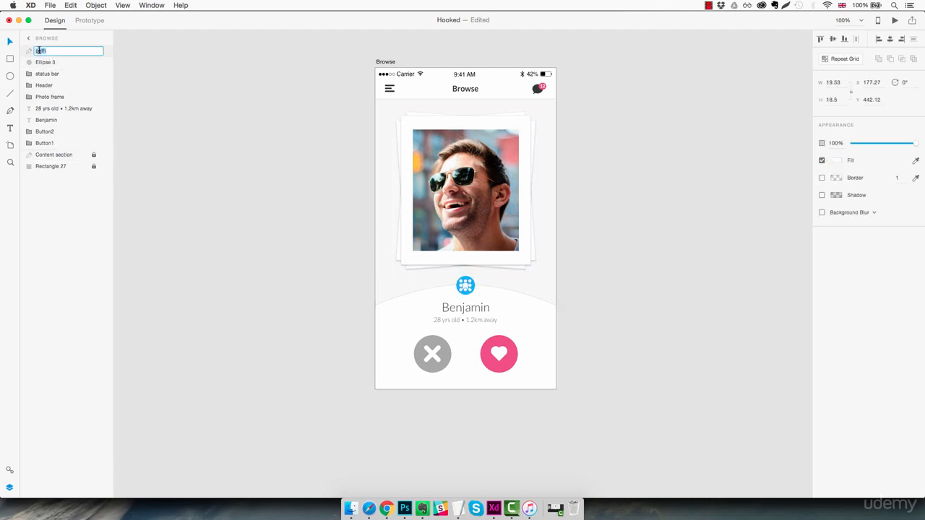
{"action": "type", "text": "Star"}
{"action": "key", "text": "Return"}
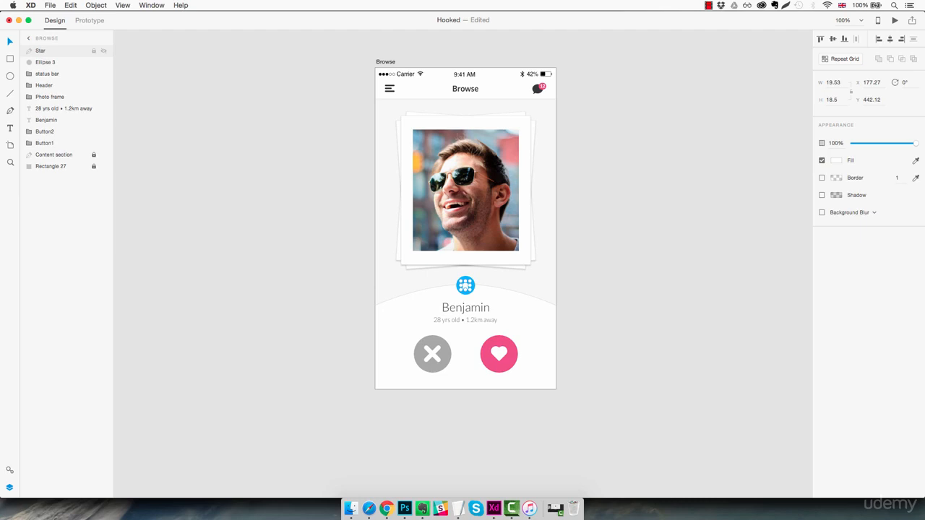
- Group the Star layer with its blue circle and name the group Favourite icon
{"action": "left_click", "coordinate": [40, 63], "text": "shift"}
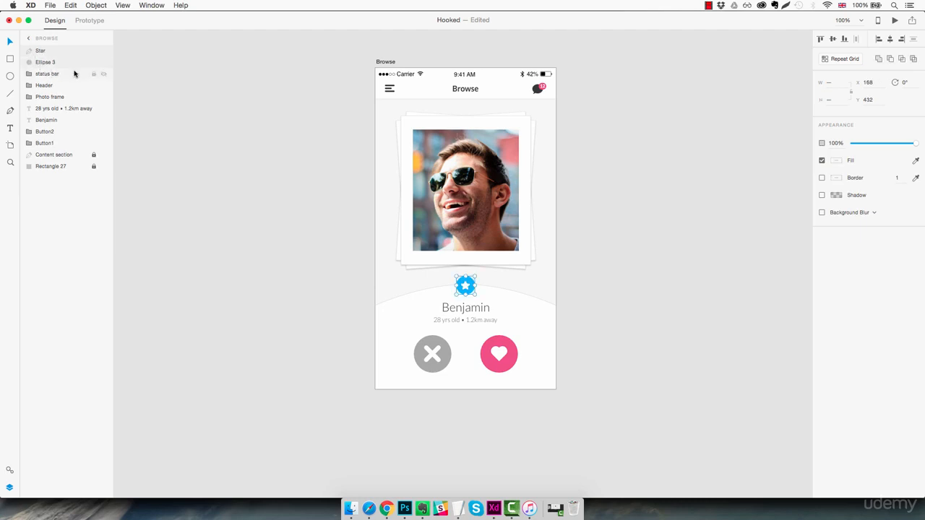
{"action": "key", "text": "super+g"}
{"action": "double_click", "coordinate": [42, 51]}
{"action": "type", "text": "Favourit"}
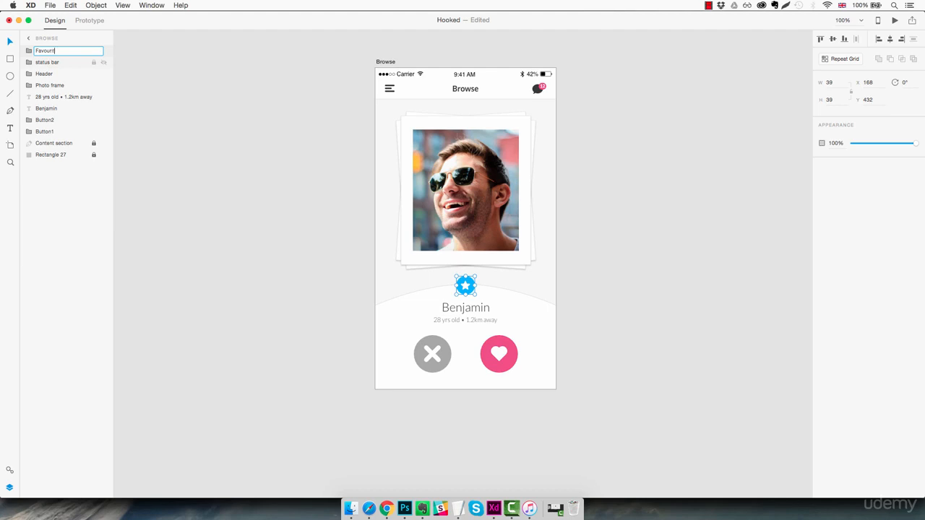
{"action": "type", "text": "e icon"}
{"action": "key", "text": "Return"}
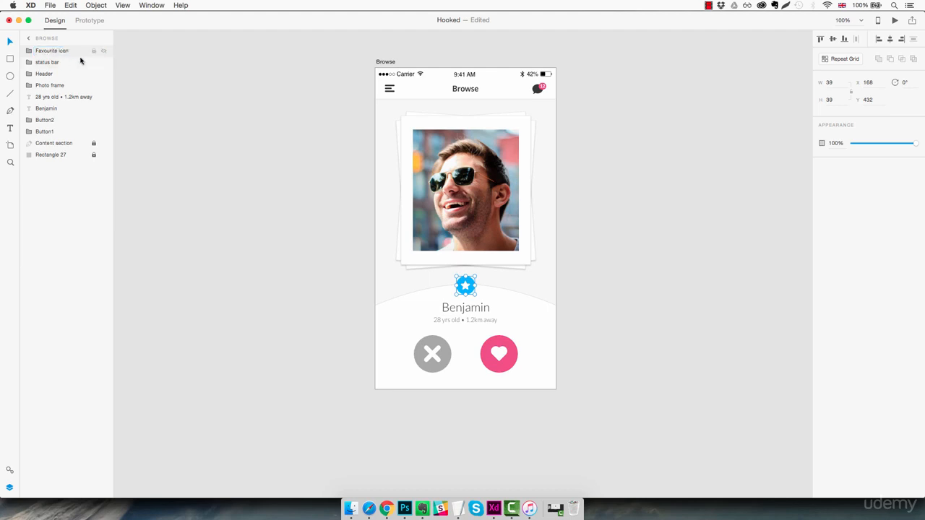
- Move the Favourite icon group directly below Photo frame and place the profile name layer above the age/distance text layer
{"action": "left_click_drag", "start_coordinate": [68, 51], "coordinate": [49, 96]}
{"action": "left_click", "coordinate": [48, 108]}
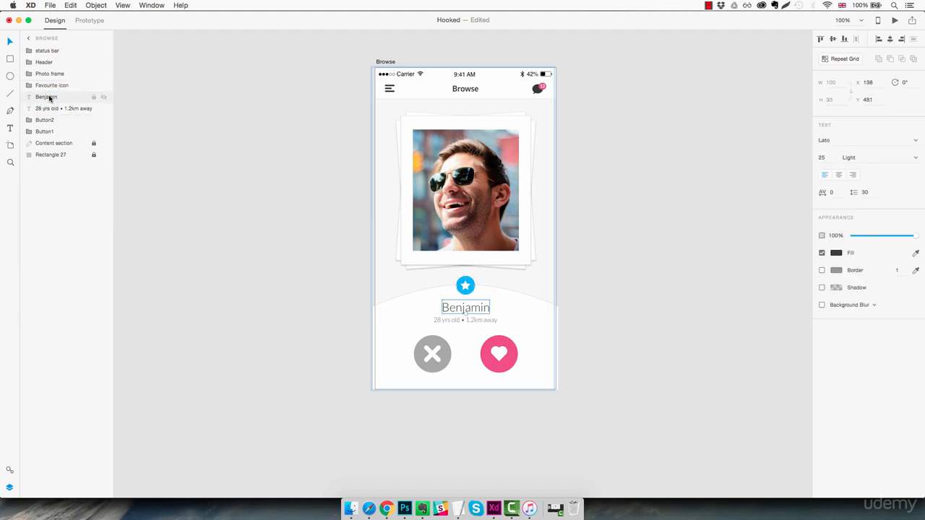
{"action": "left_click", "coordinate": [567, 268]}
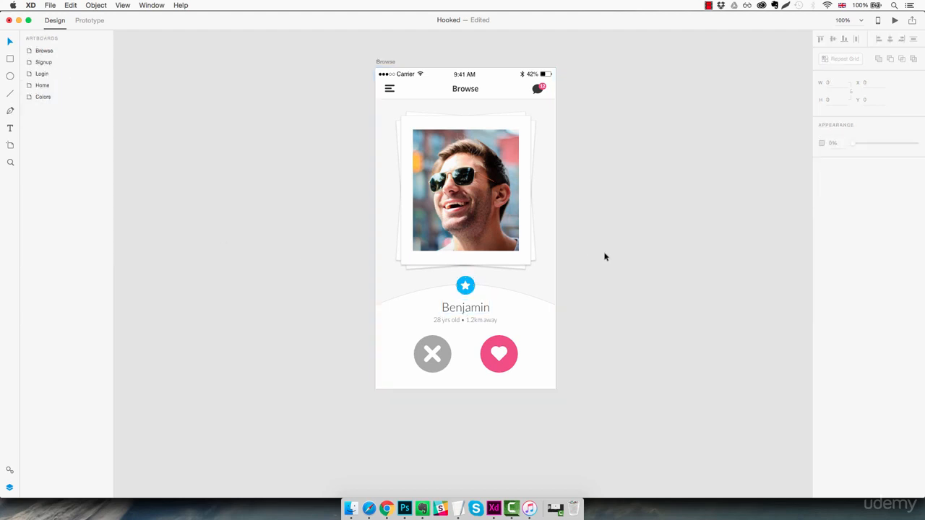